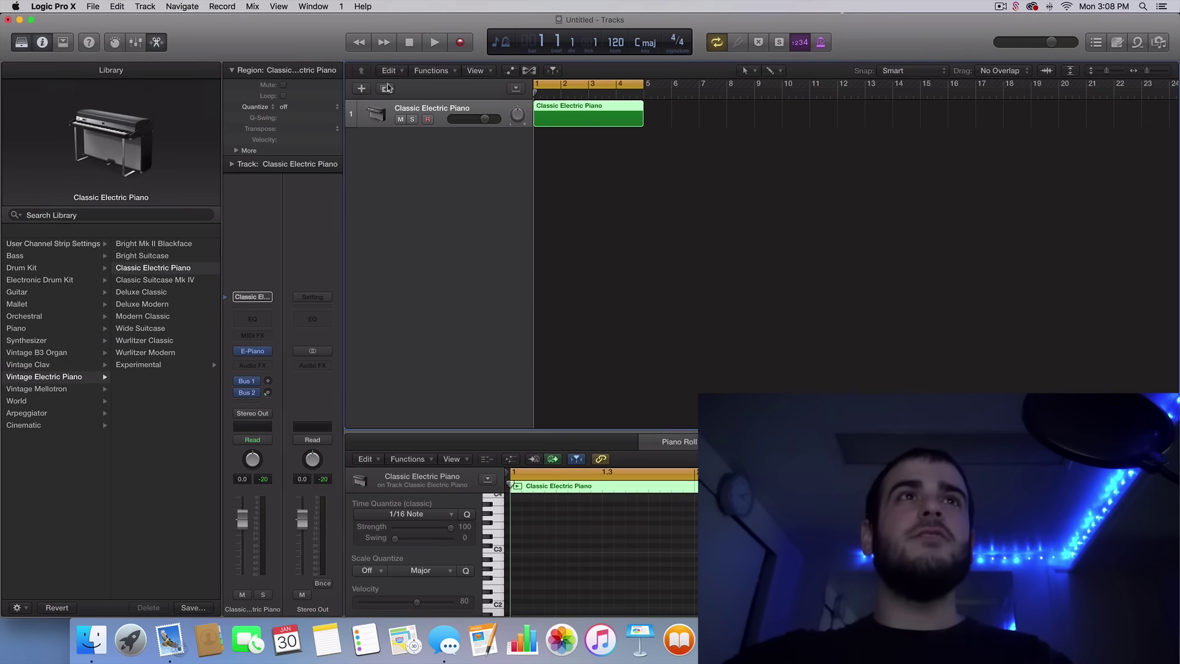
Add two new audio tracks below the Classic Electric Piano track.
click(145, 6)
click(173, 30)
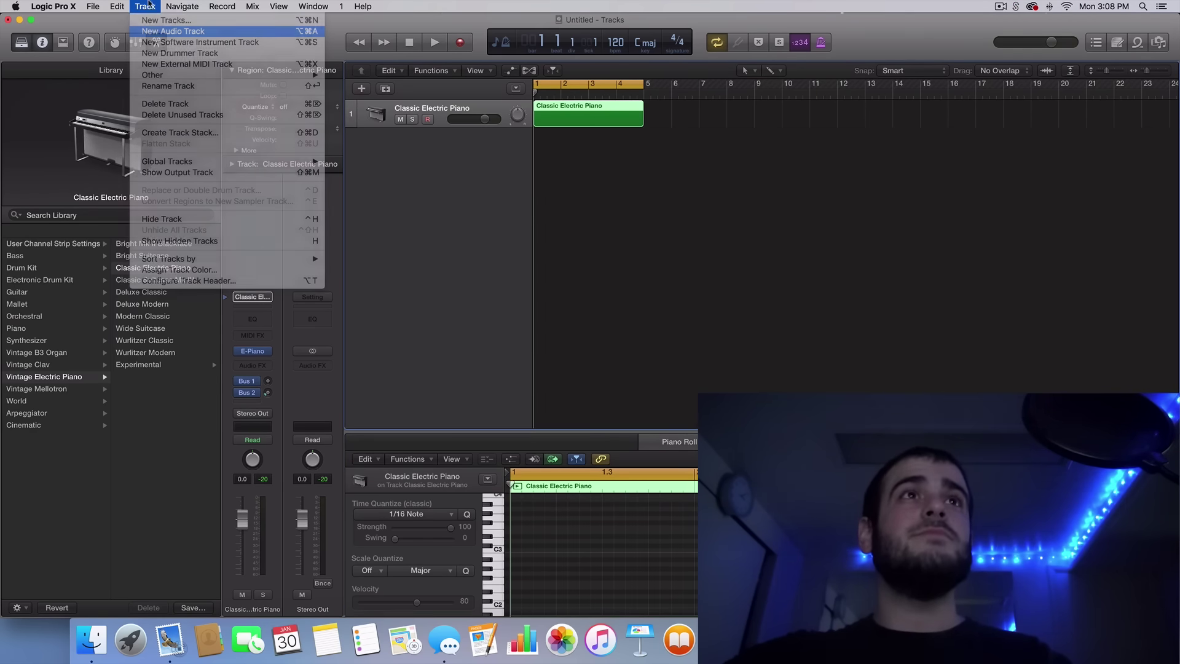
click(147, 5)
click(150, 29)
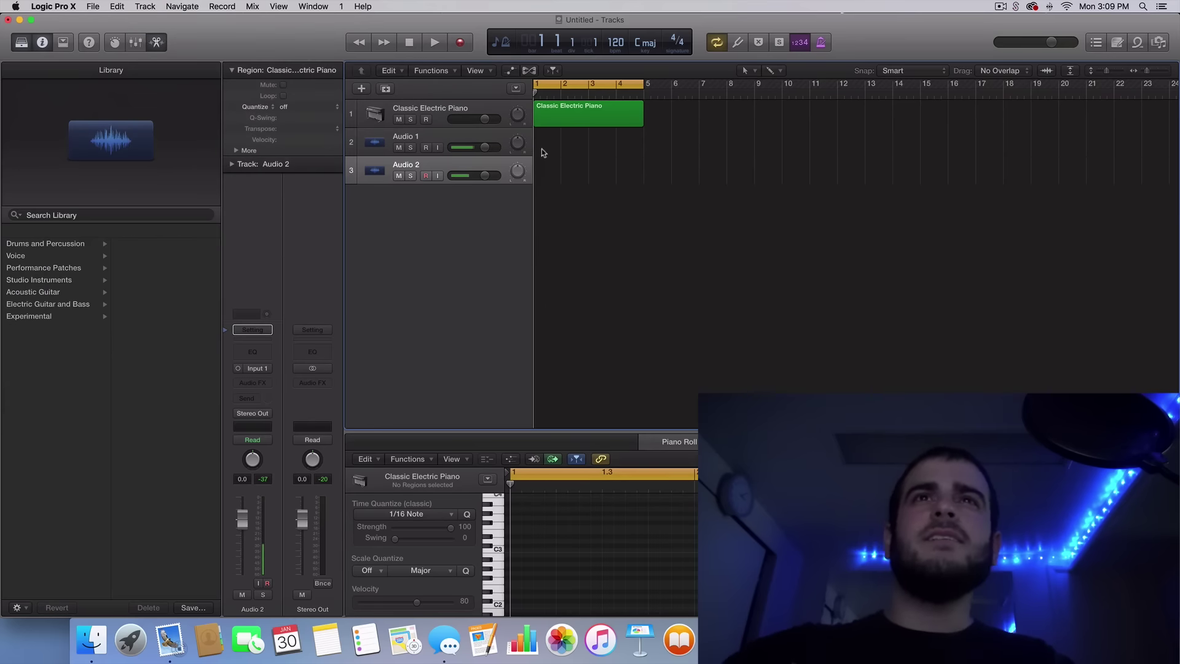
Place KSHMR_Tight_Snare_07.aif from the Splice downloads at bar 2 on the Audio 2 track.
click(482, 136)
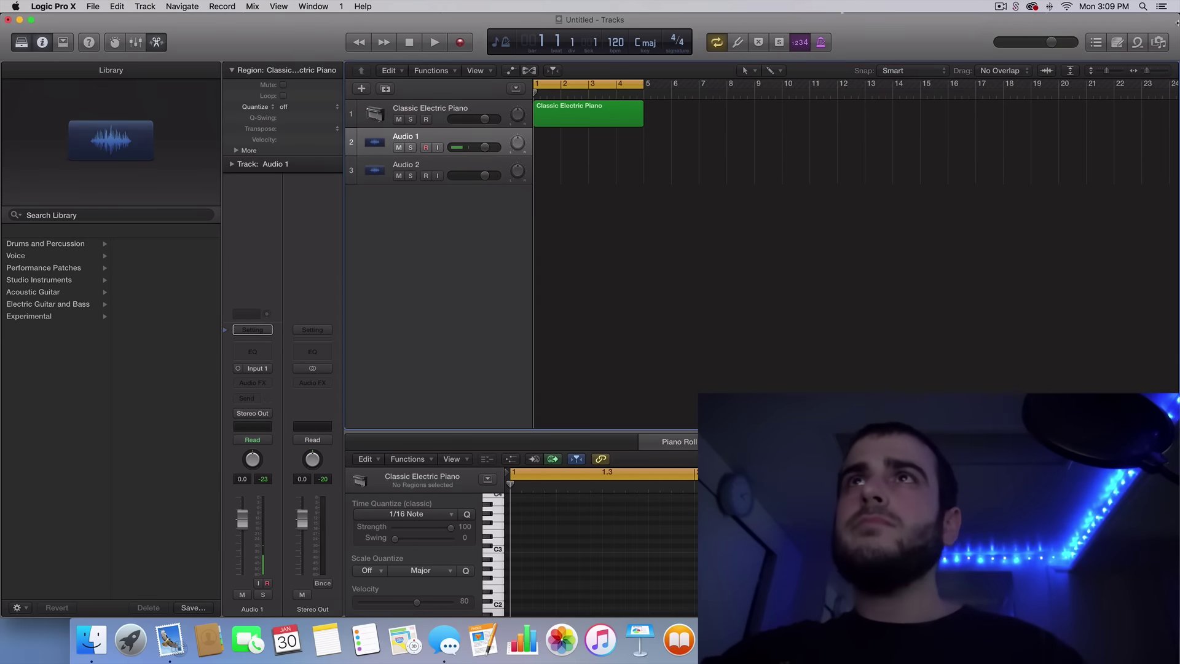
click(1000, 6)
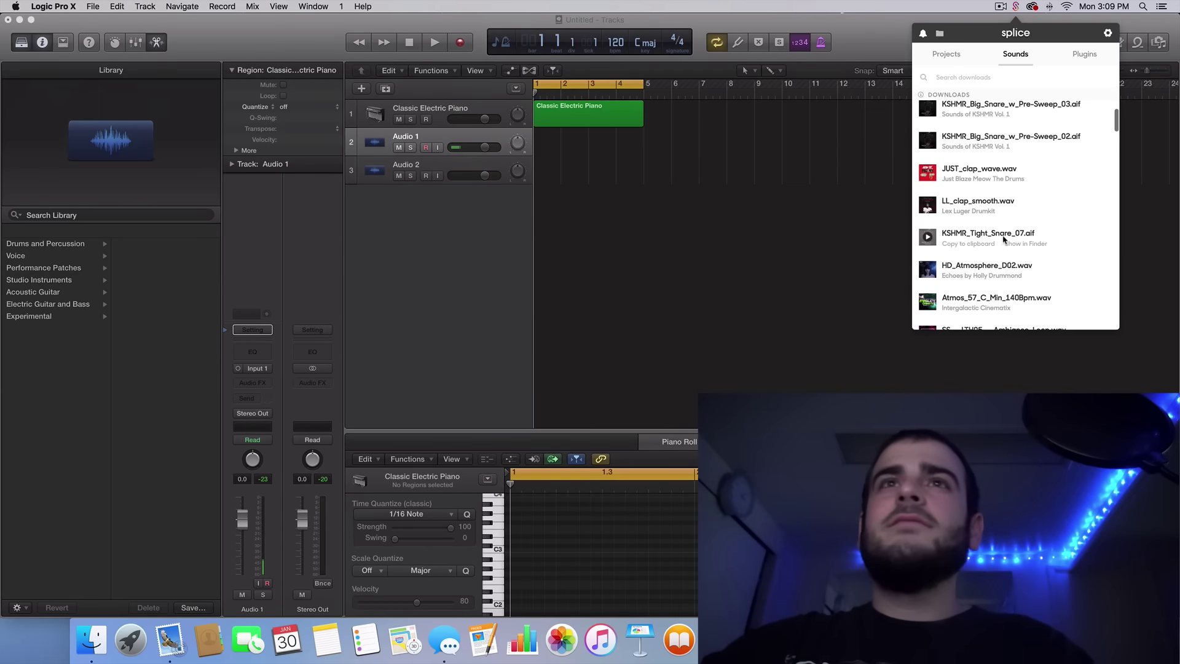
drag(1004, 240, 567, 185)
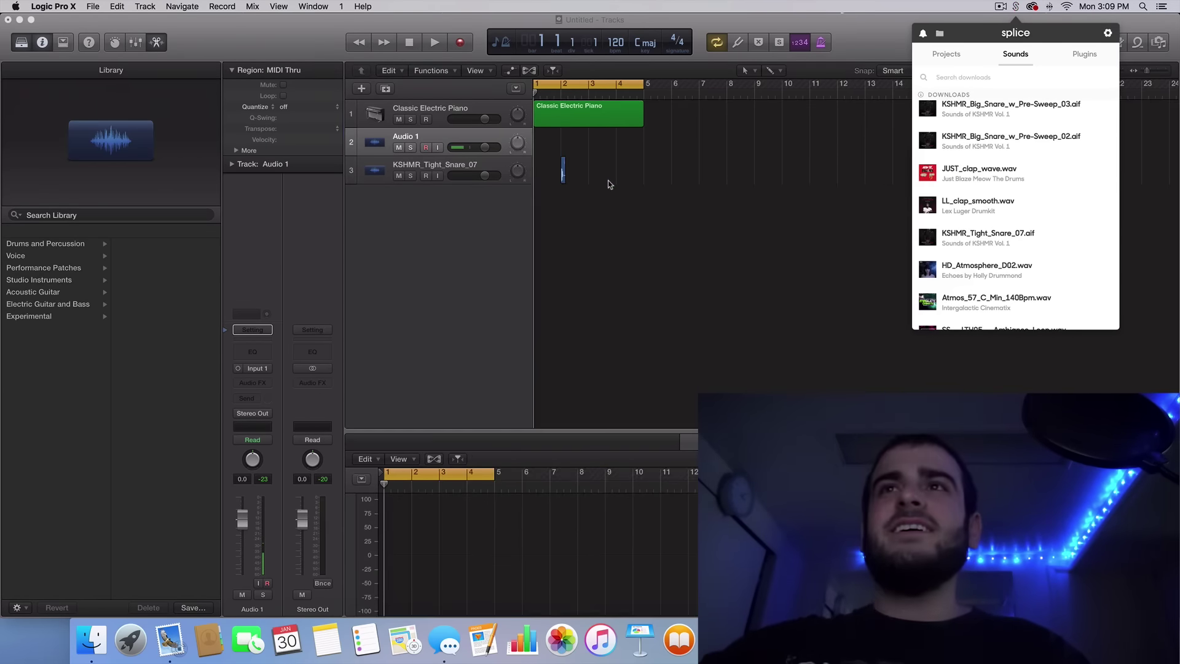
Find Kick_Clicky.wav in the Splice downloads and place it at bar 1 on the Audio 1 track.
click(1017, 7)
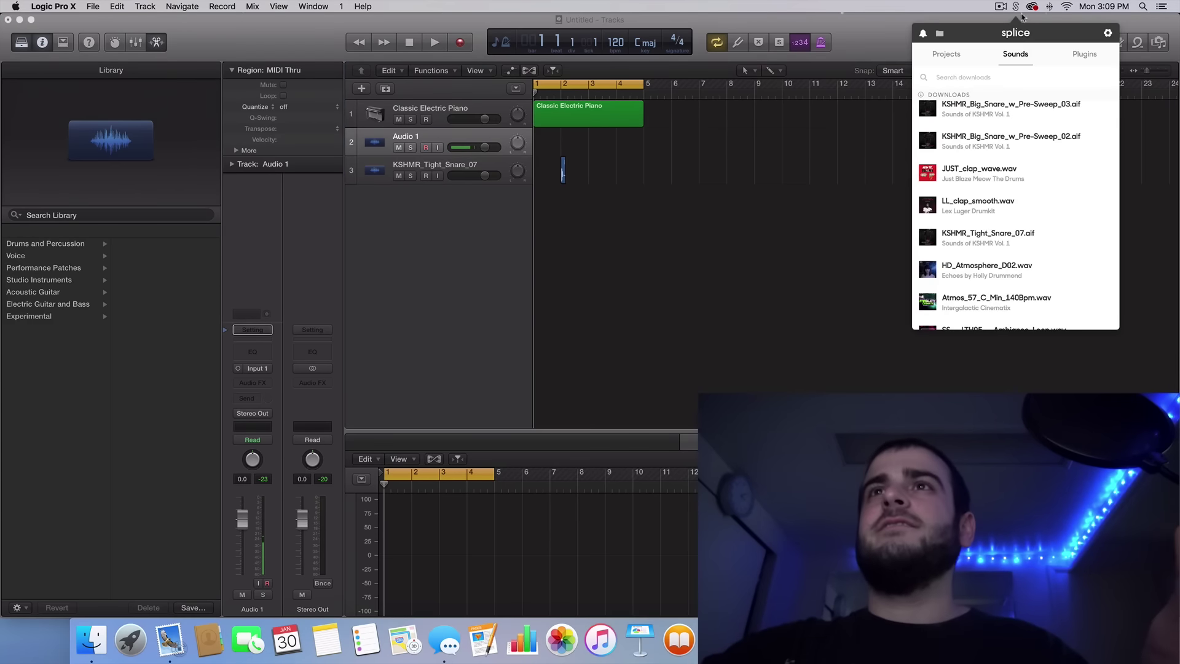
scroll(1008, 167, down, 1)
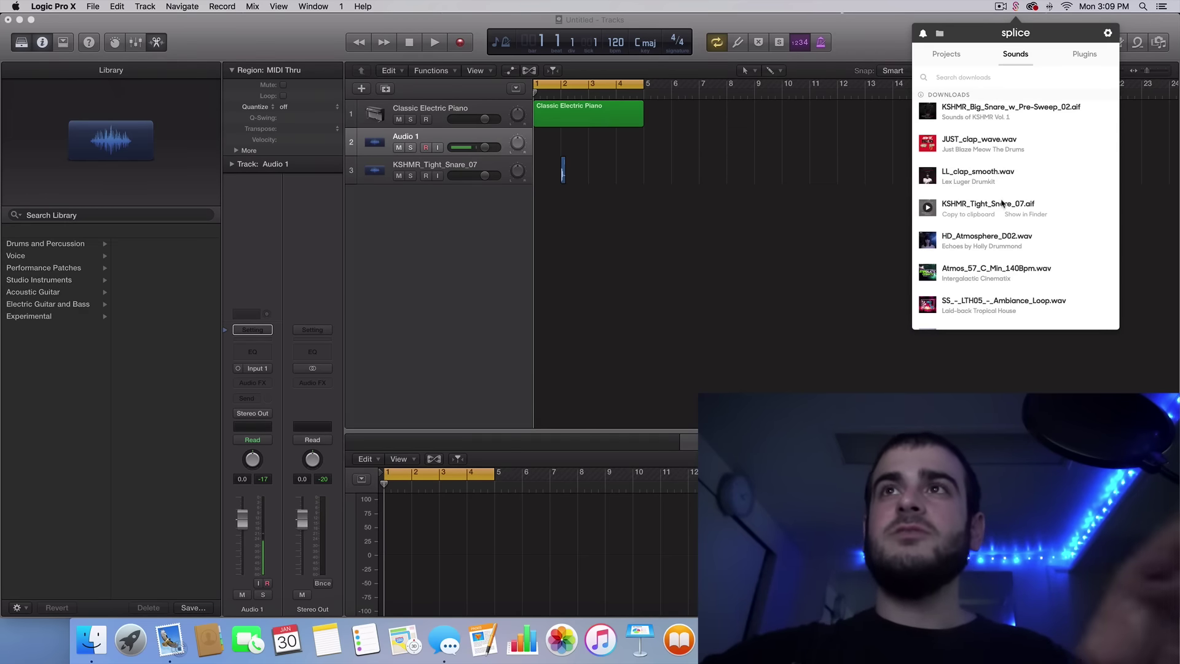
scroll(1002, 203, down, 2)
scroll(1002, 203, down, 8)
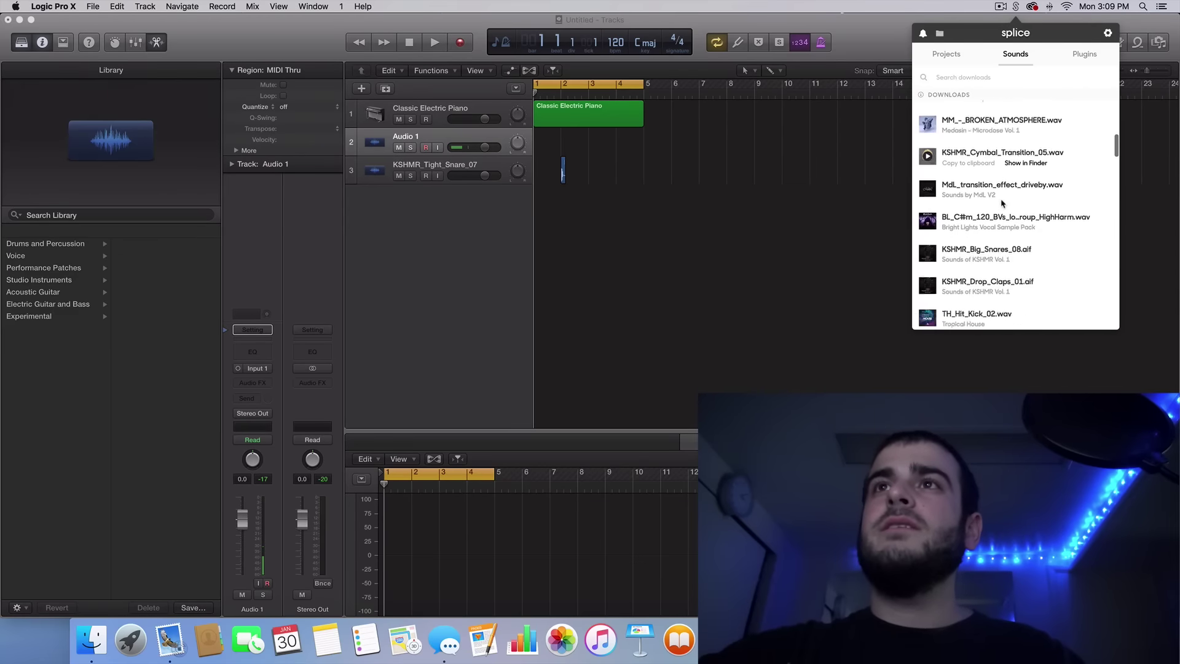
scroll(1002, 203, down, 10)
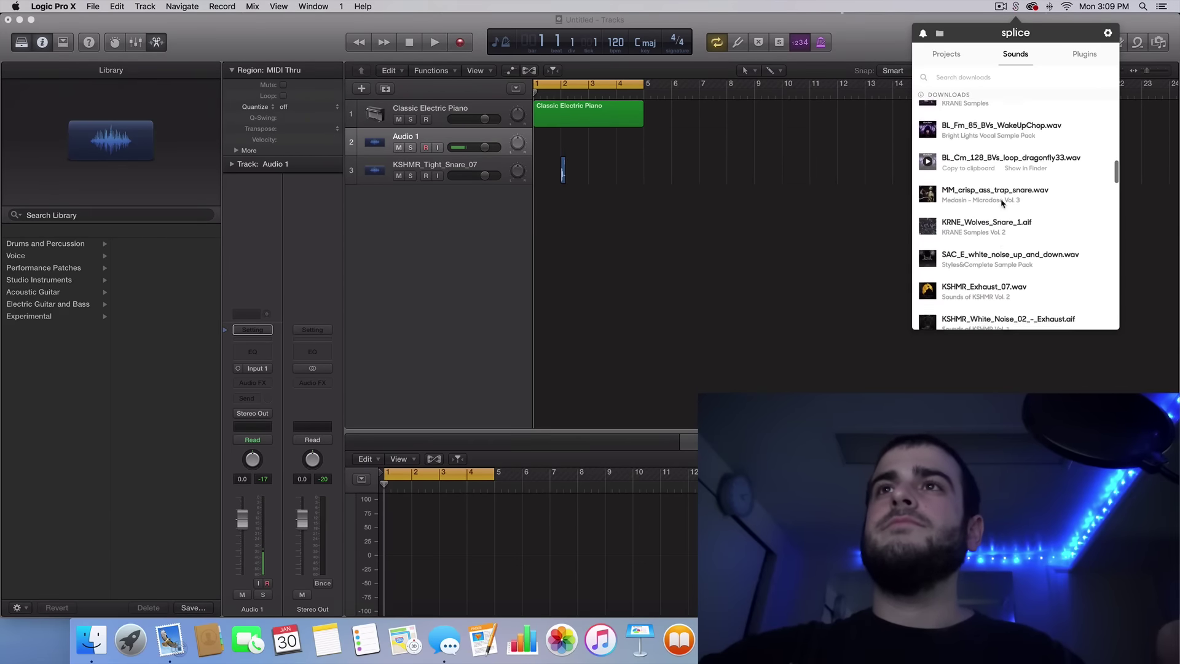
scroll(1002, 202, down, 10)
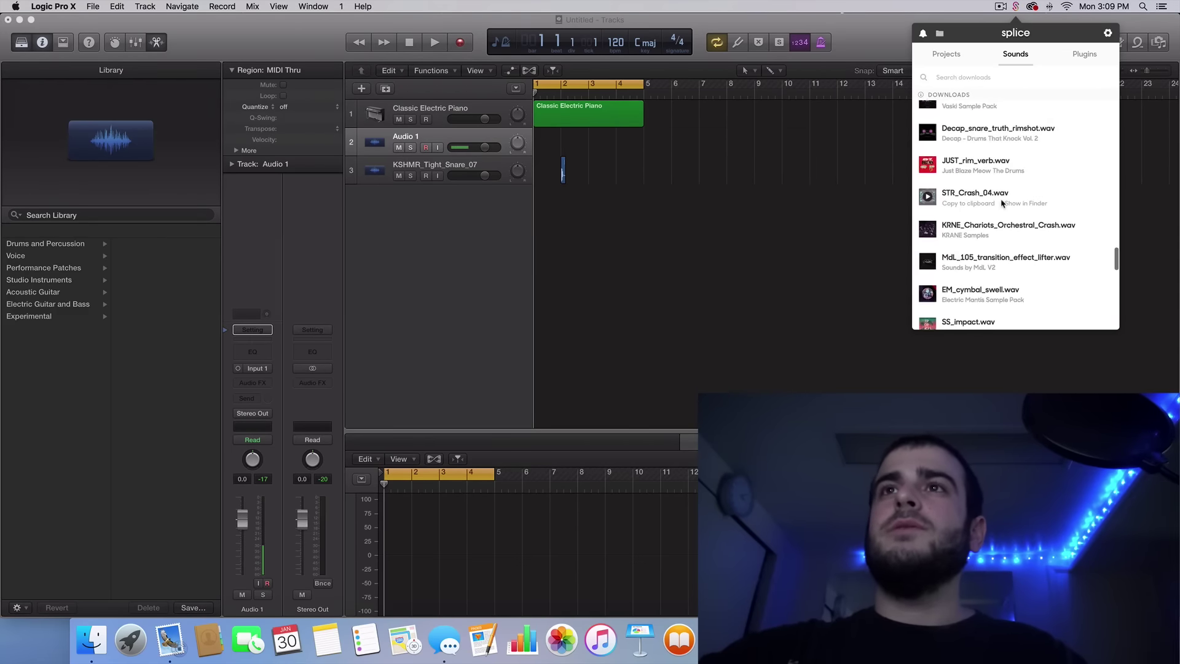
scroll(1002, 202, down, 5)
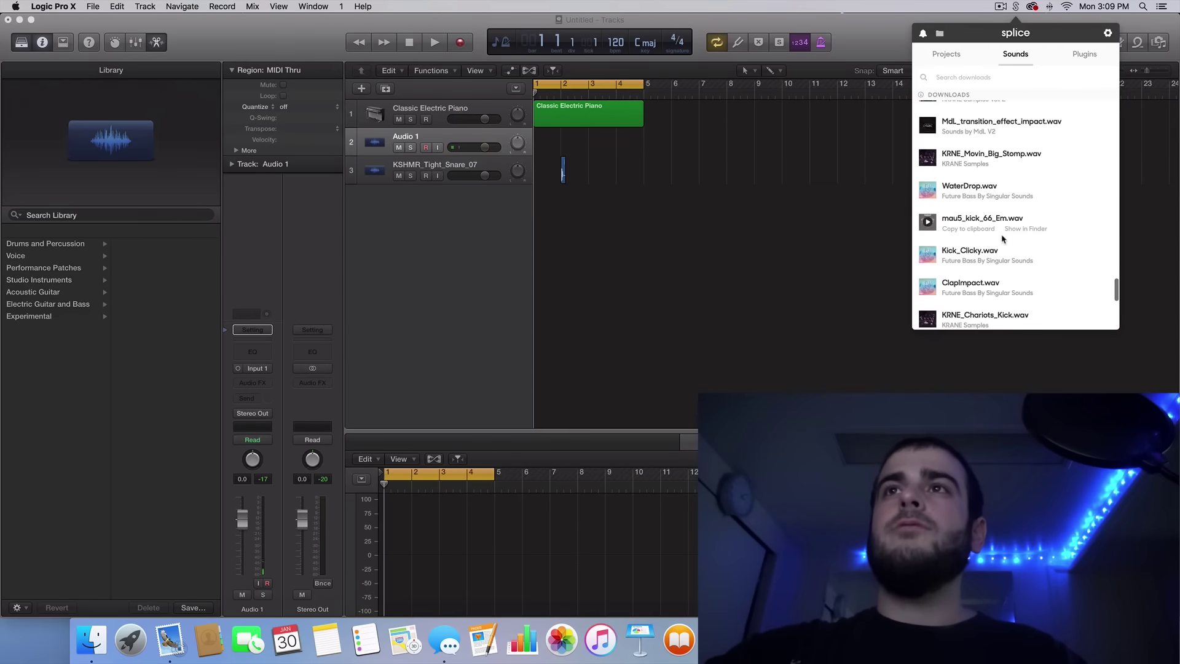
drag(1004, 254, 547, 149)
click(547, 148)
Move the snare region to beat 3 of bar 1.
key(super+Right)
key(super+Right)
key(super+Right)
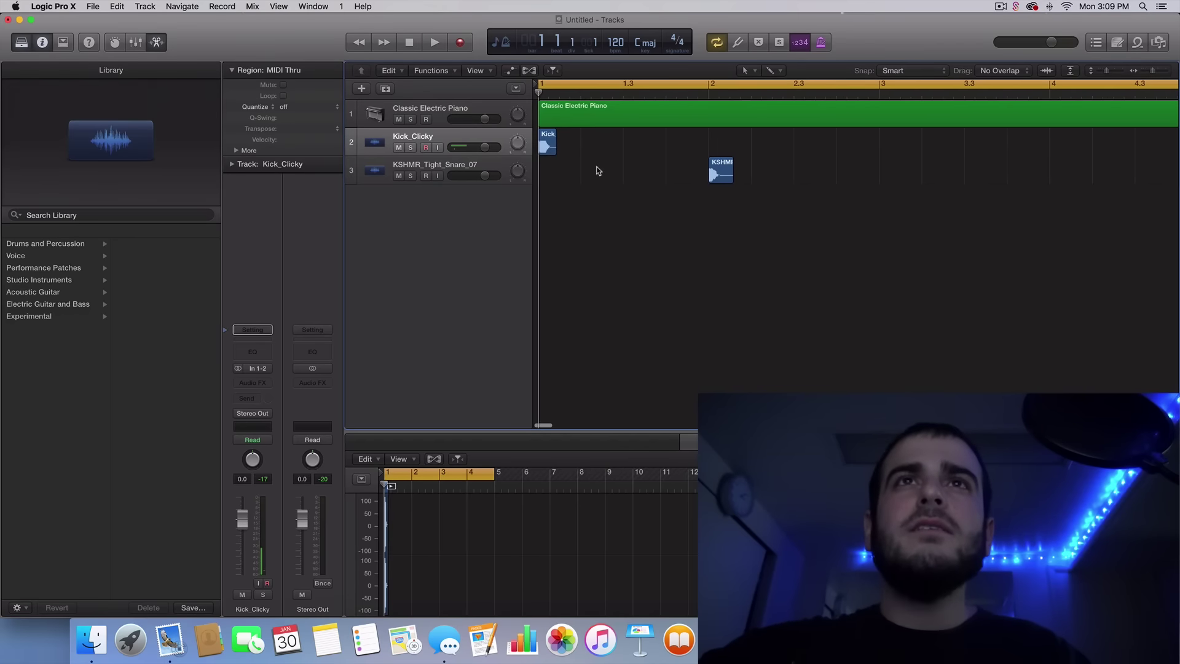
drag(722, 166, 636, 166)
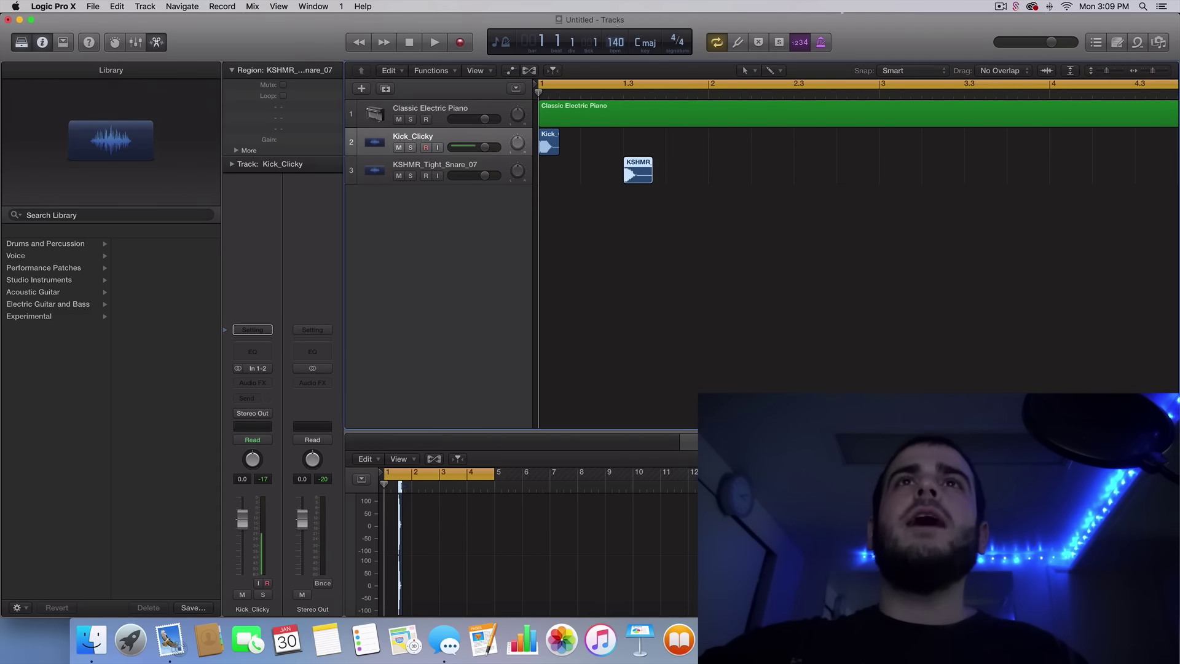
Repeat the kick and snare regions and align the copies to the start of bar 2.
drag(712, 185, 537, 130)
key(super+r)
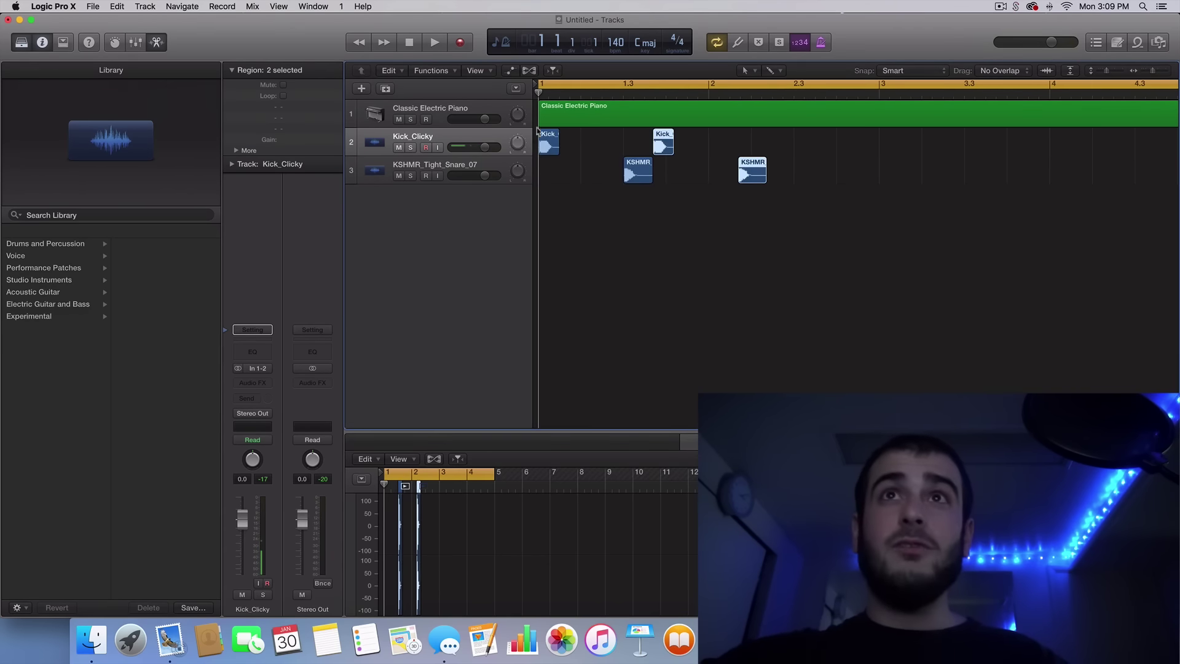
drag(676, 142, 640, 147)
scroll(726, 151, up, 3)
scroll(726, 151, up, 3)
Repeat the four kick and snare regions of bars 1 and 2, aligning the copies to the start of bar 3.
scroll(640, 147, down, 5)
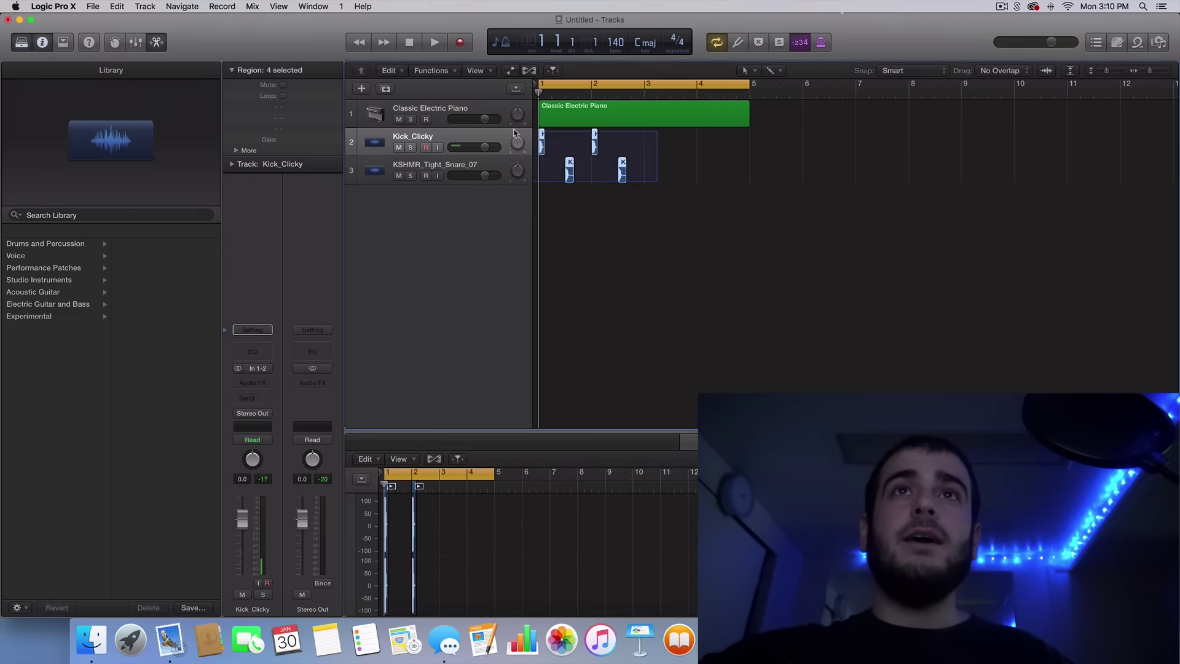
drag(514, 131, 515, 131)
key(super+r)
scroll(641, 145, up, 5)
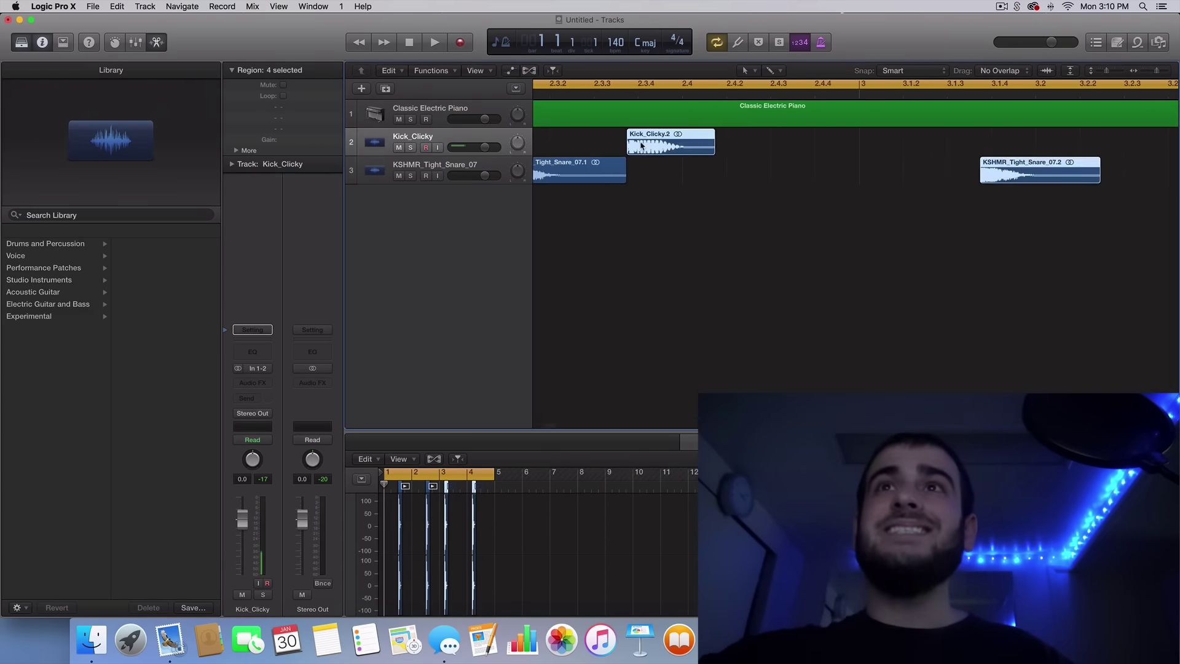
drag(641, 145, 847, 146)
scroll(887, 147, up, 5)
scroll(847, 145, down, 5)
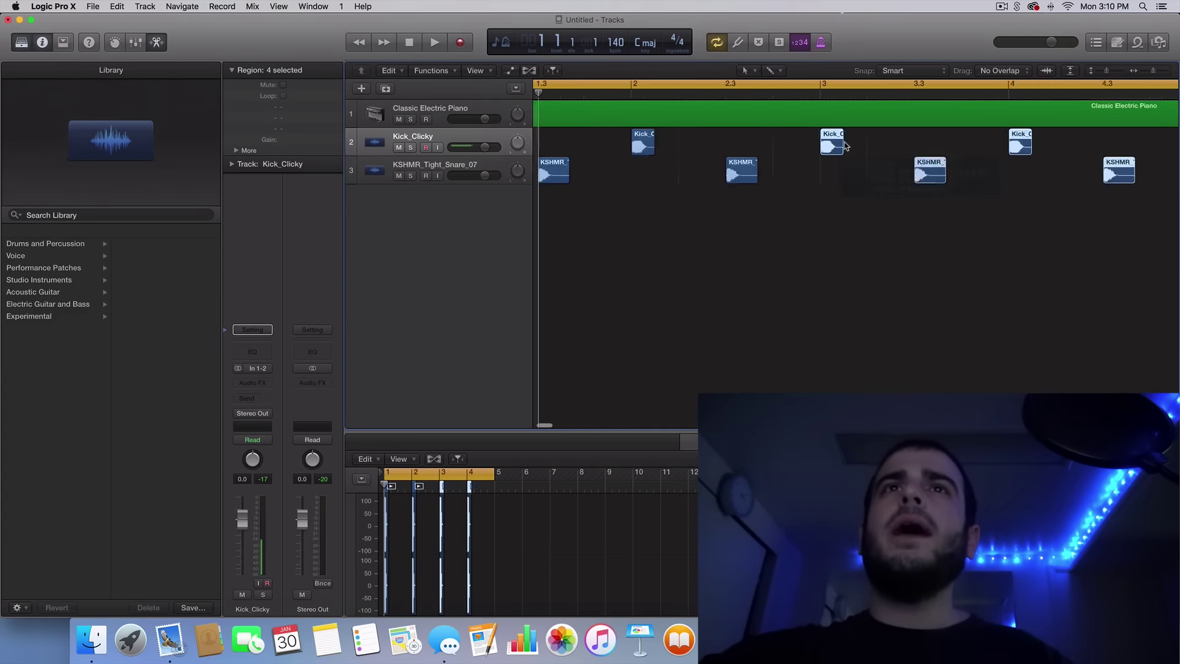
Play back the four-bar kick and snare pattern and inspect the alignment of its regions.
scroll(845, 145, down, 5)
key(space)
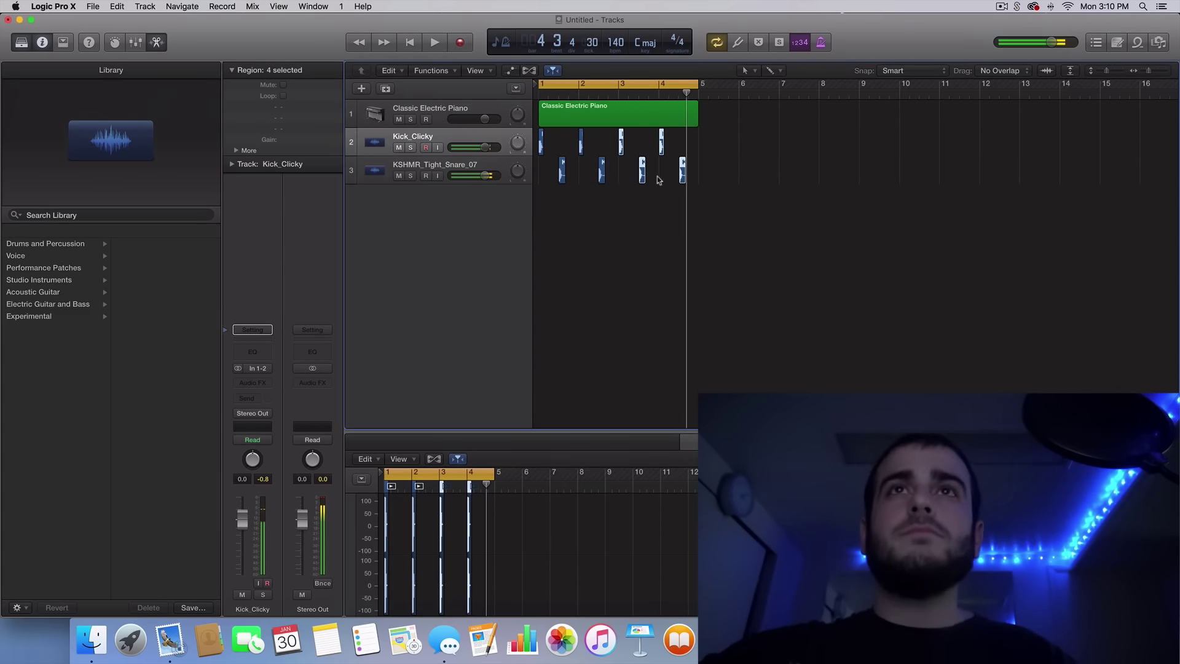
drag(713, 183, 536, 126)
key(z)
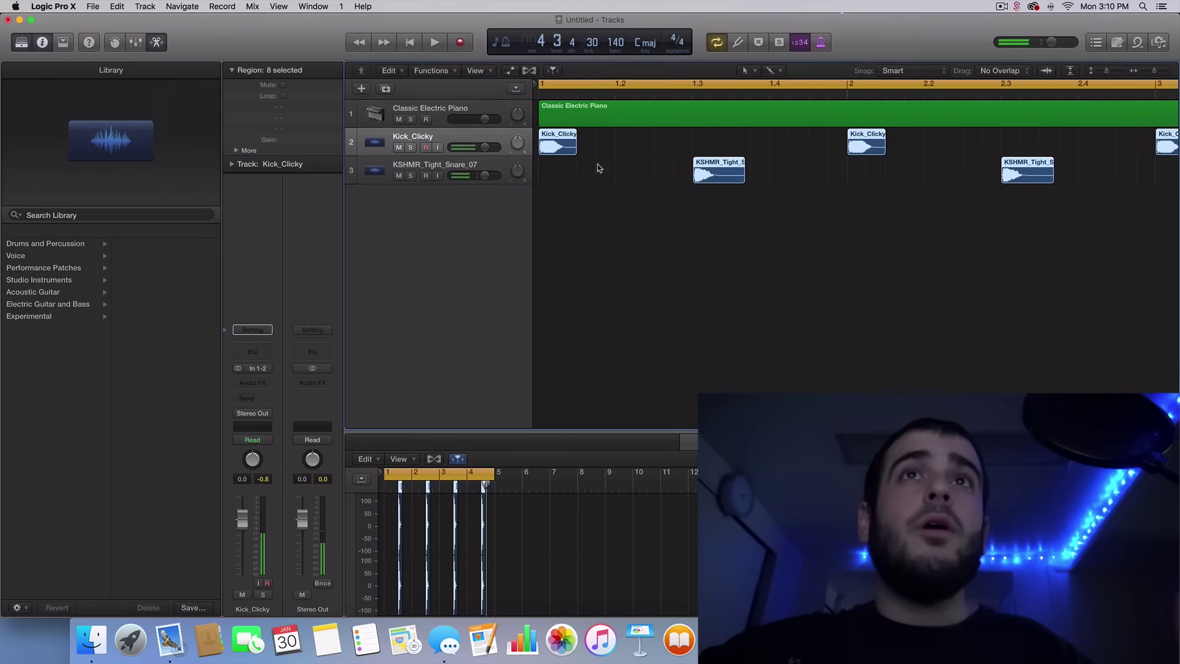
scroll(664, 187, up, 3)
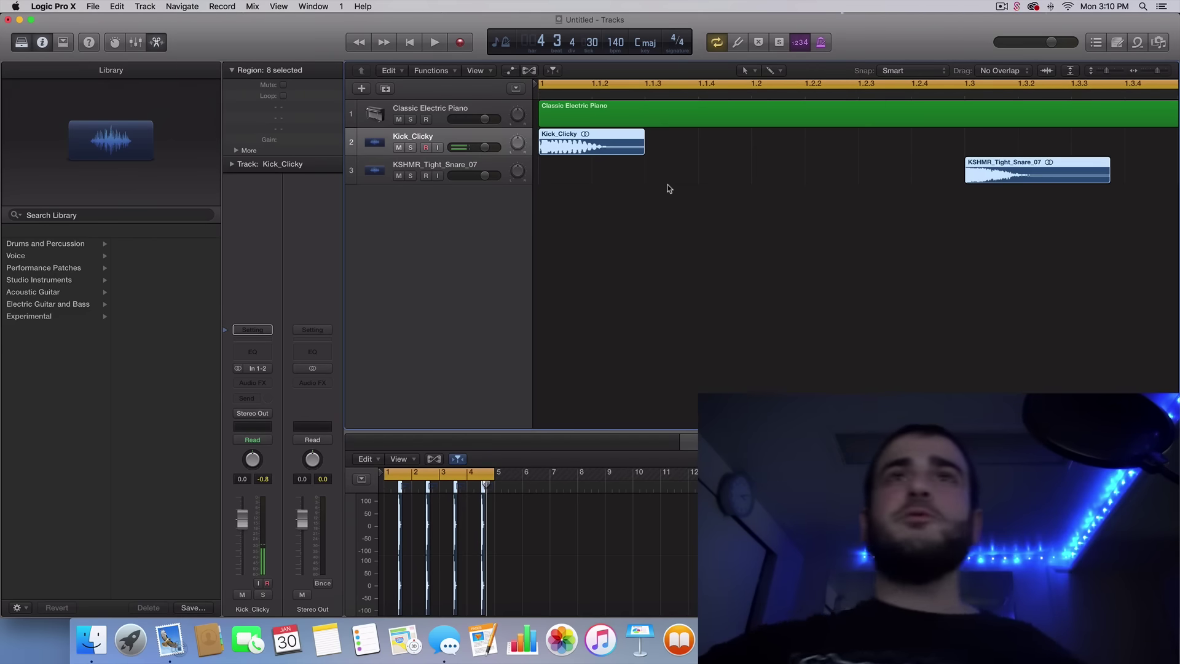
scroll(635, 190, down, 5)
key(space)
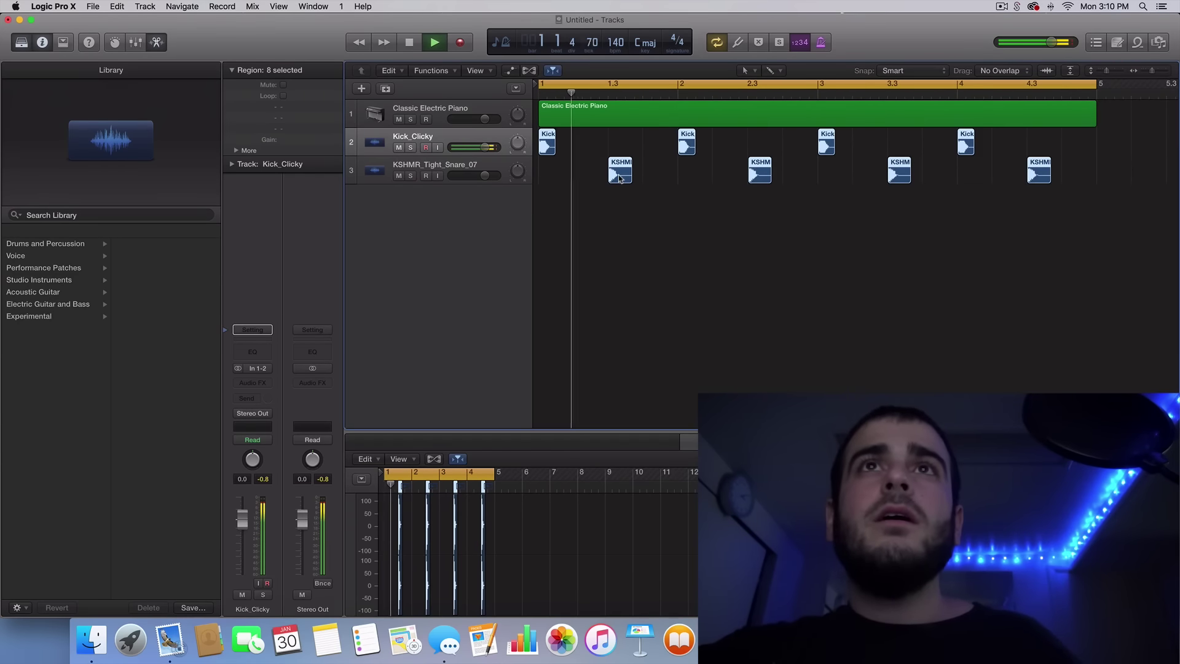
key(space)
Add extra kick copies on the Kick_Clicky track at beat 4 of bar 2 and beat 4 of bar 4.
click(626, 139)
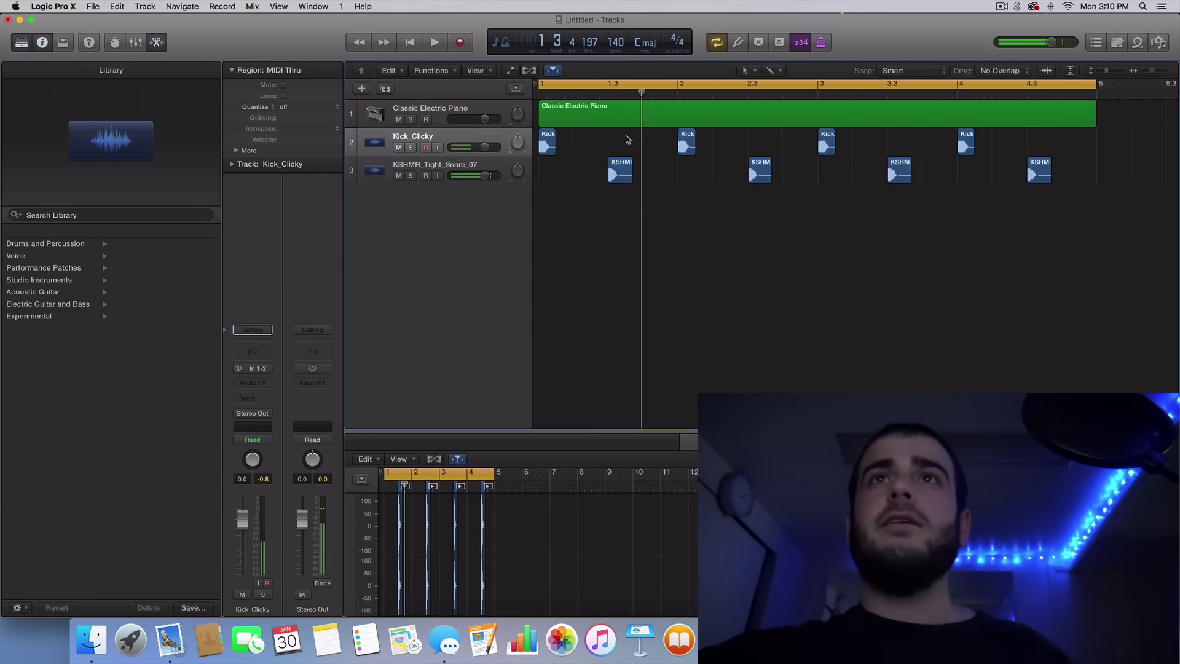
drag(680, 139, 793, 141)
scroll(793, 142, down, 5)
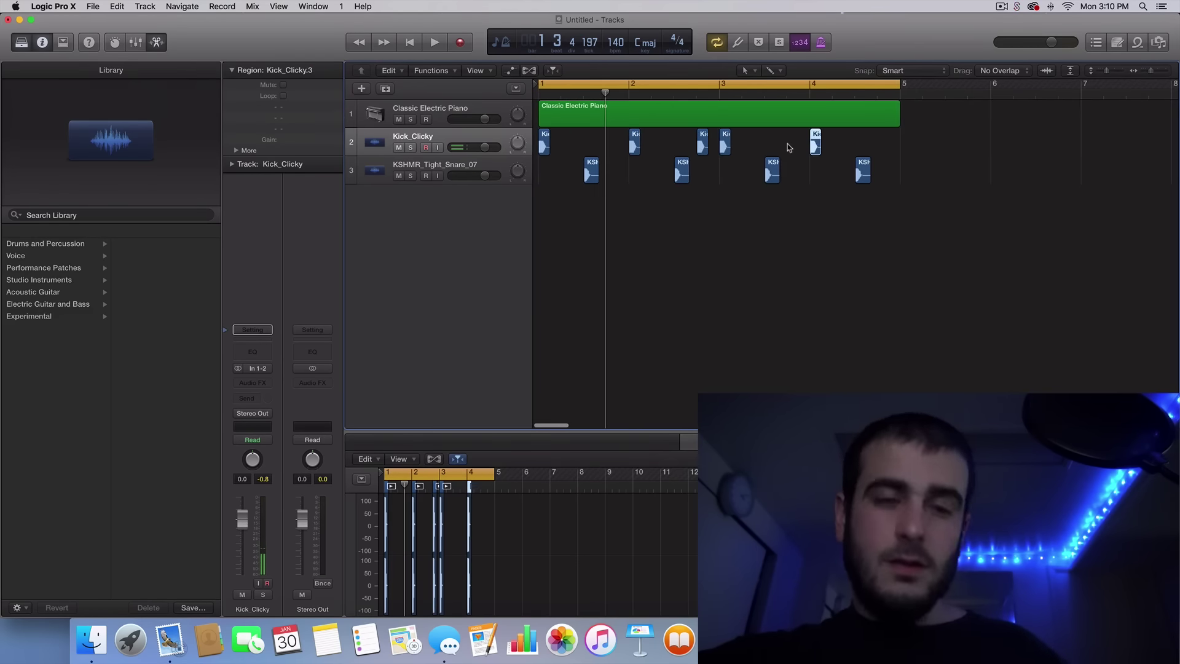
mouse_move(827, 141)
mouse_down()
mouse_move(879, 142)
mouse_move(836, 144)
mouse_up()
scroll(880, 143, up, 5)
scroll(836, 144, down, 8)
Listen to the drum loop with the added kicks, and stop playback.
key(space)
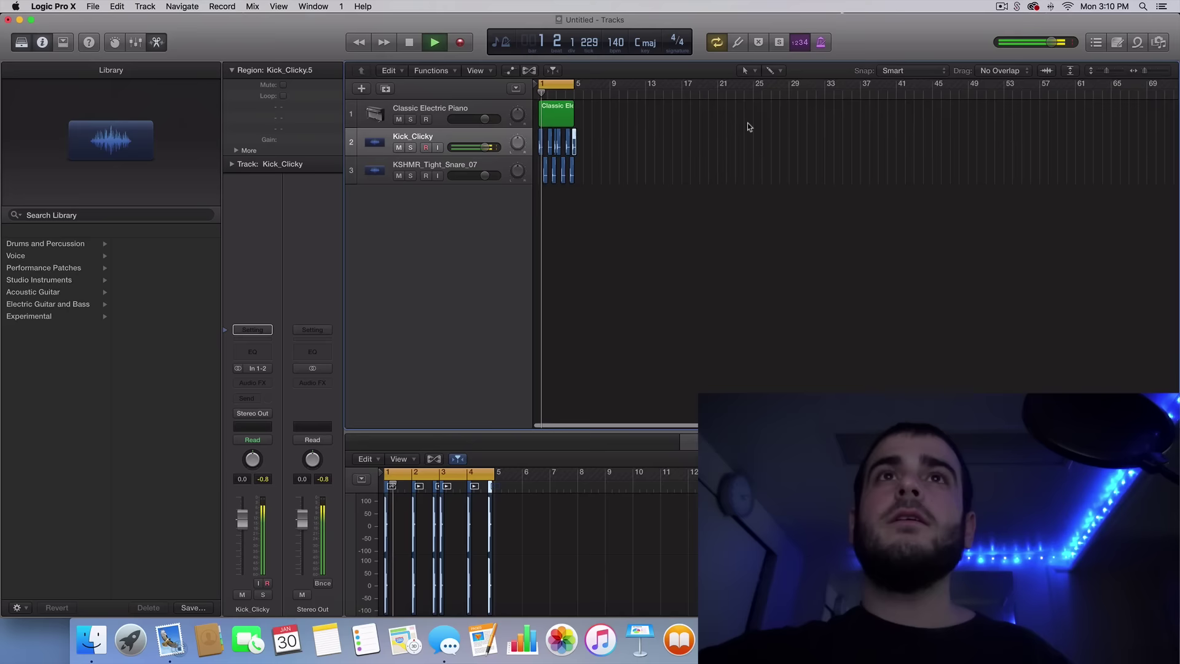
scroll(747, 123, up, 8)
scroll(706, 156, right, 1)
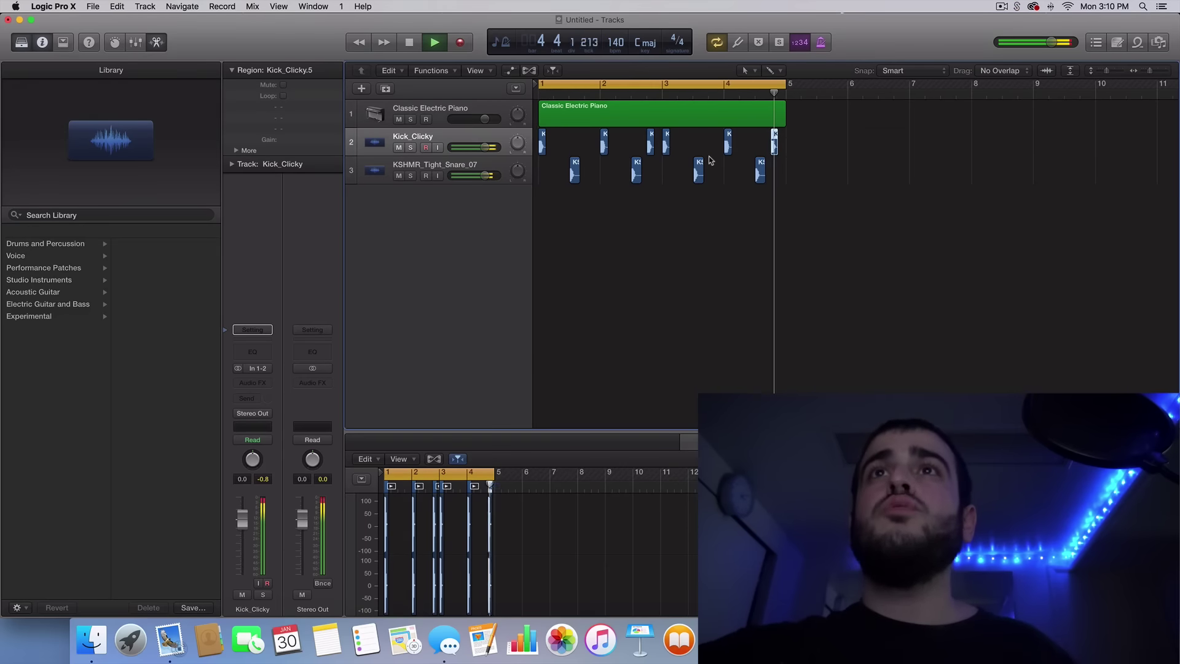
key(space)
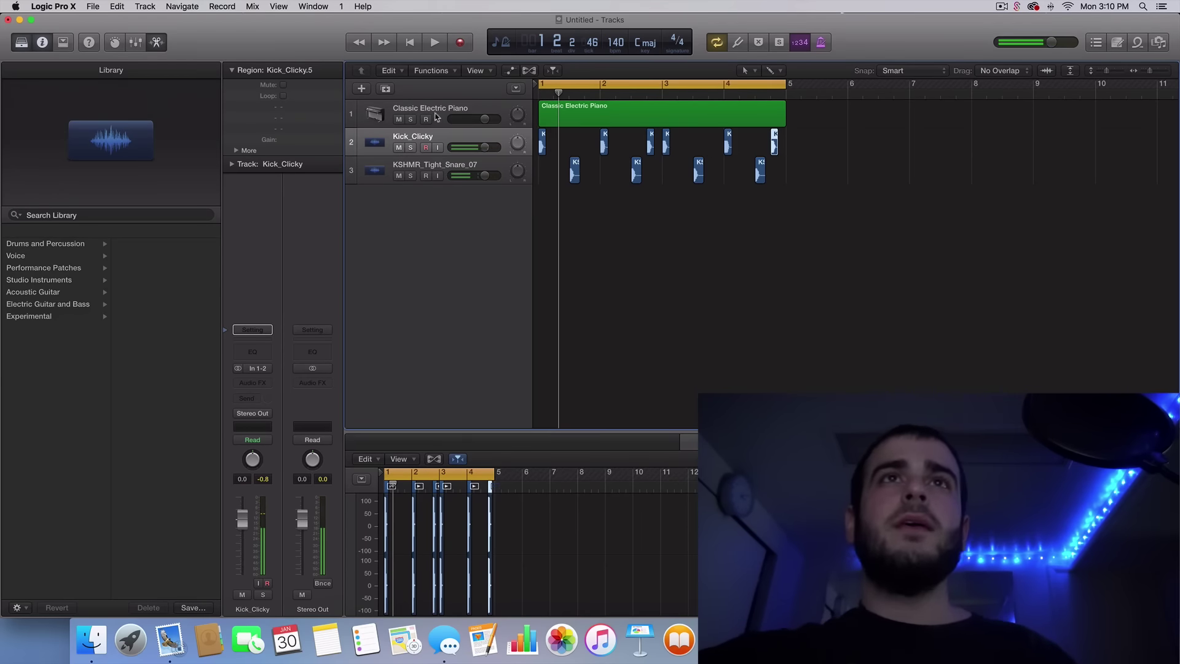
Change the Classic Electric Piano track's instrument to the Yamaha Grand Piano patch.
click(448, 141)
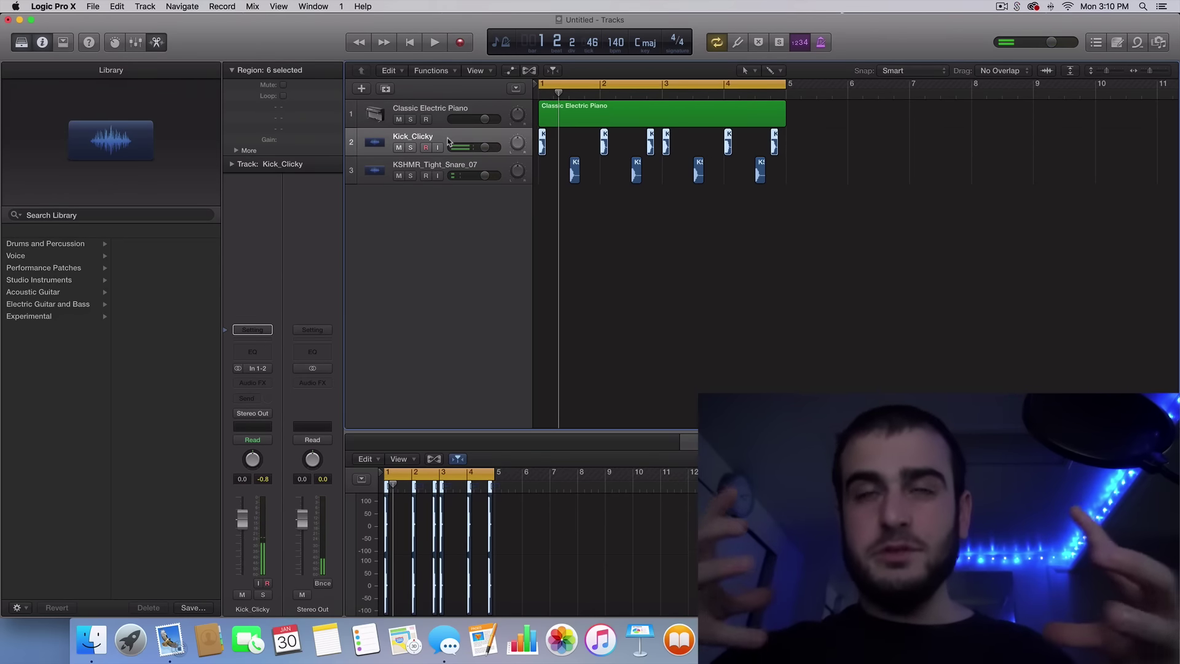
click(444, 121)
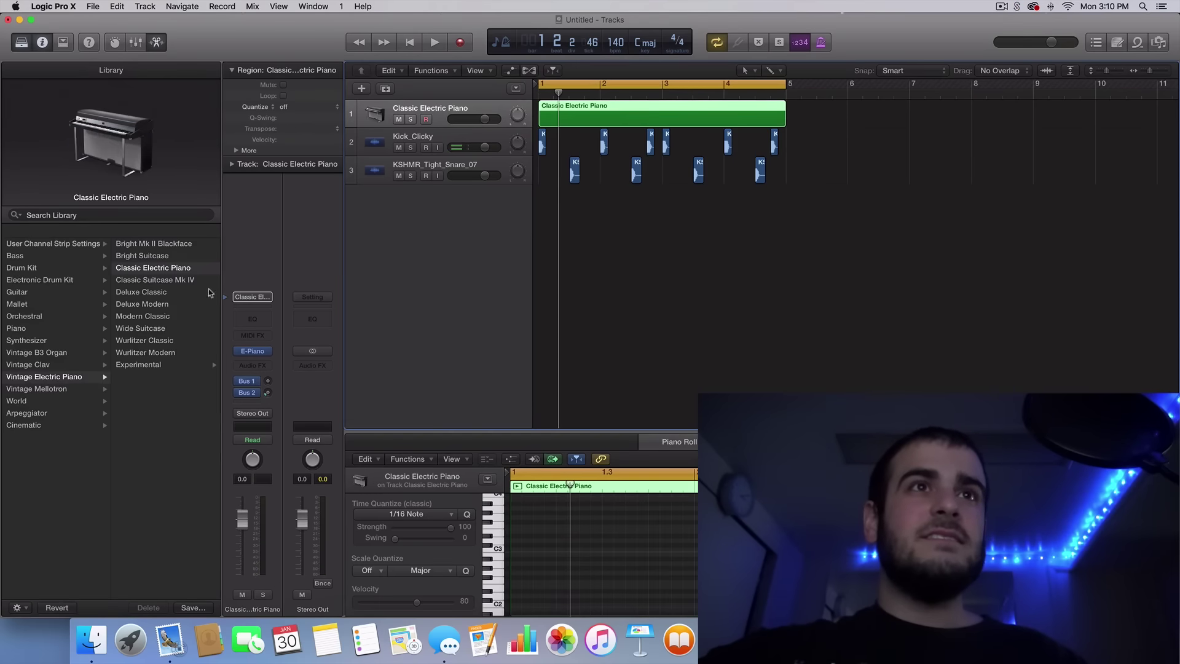
click(267, 364)
click(291, 258)
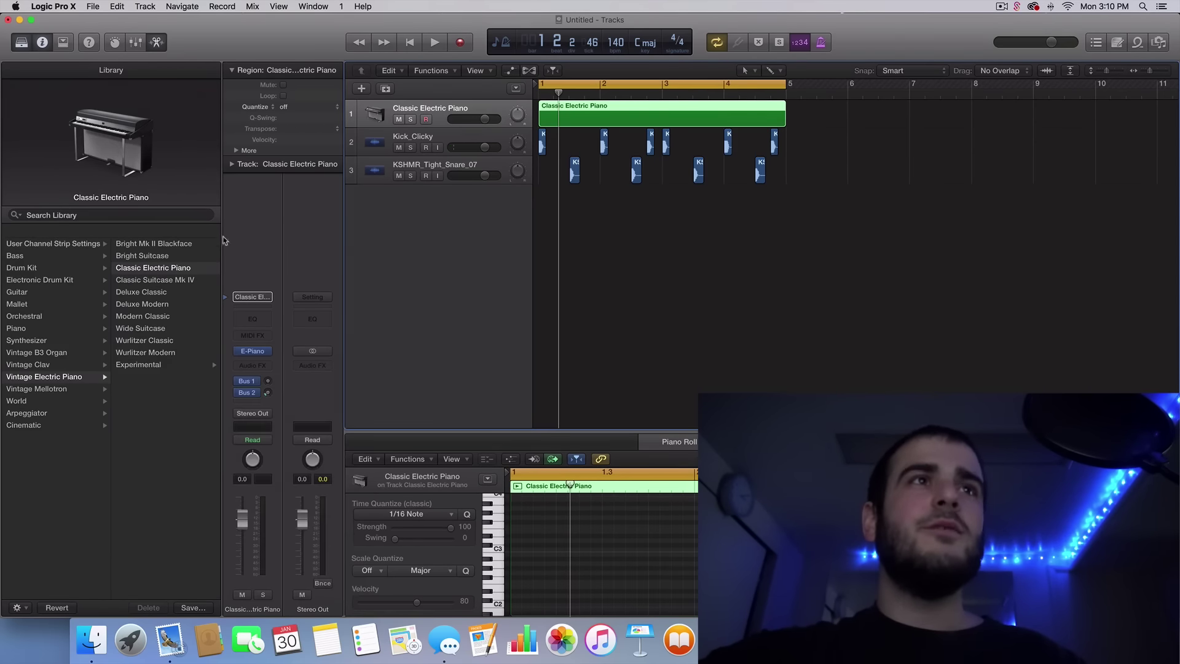
click(38, 327)
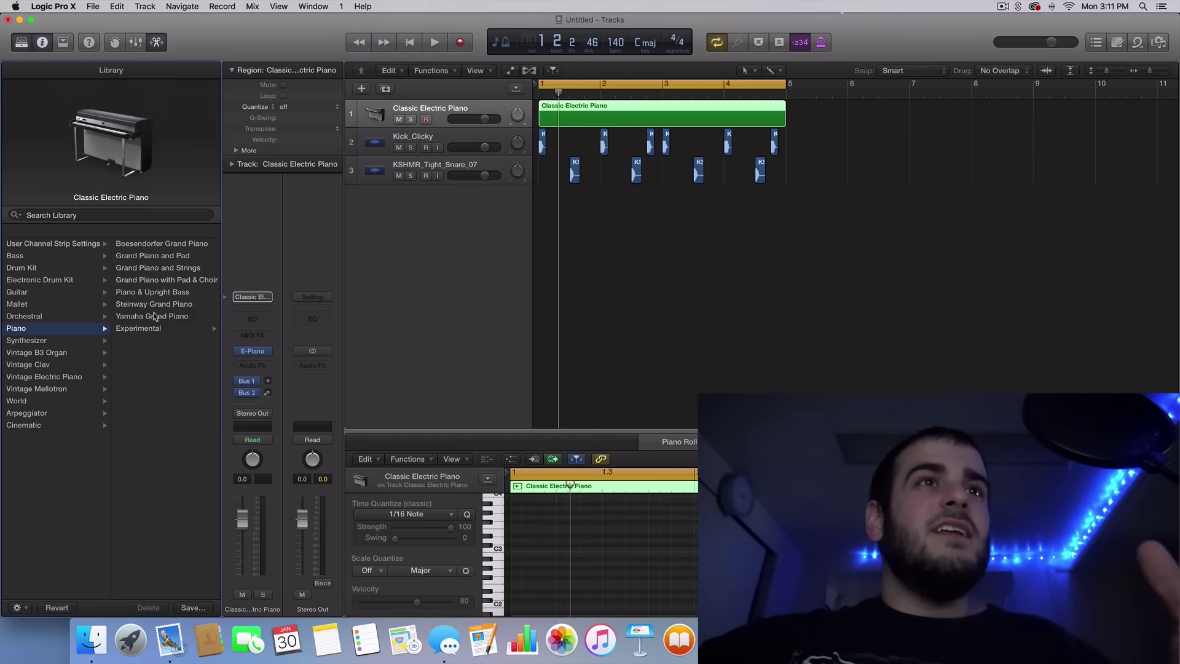
click(196, 316)
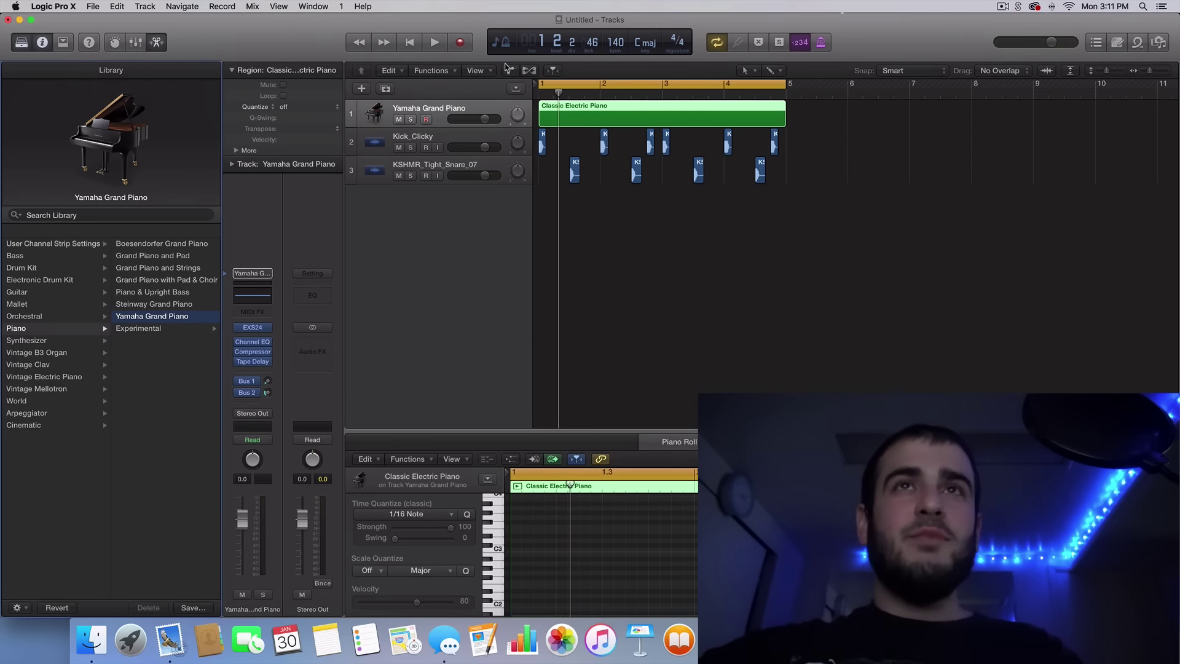
Enlarge the Piano Roll editor, and solo the Yamaha Grand Piano track at a volume of -15.8 dB.
drag(562, 432, 562, 220)
drag(485, 119, 464, 119)
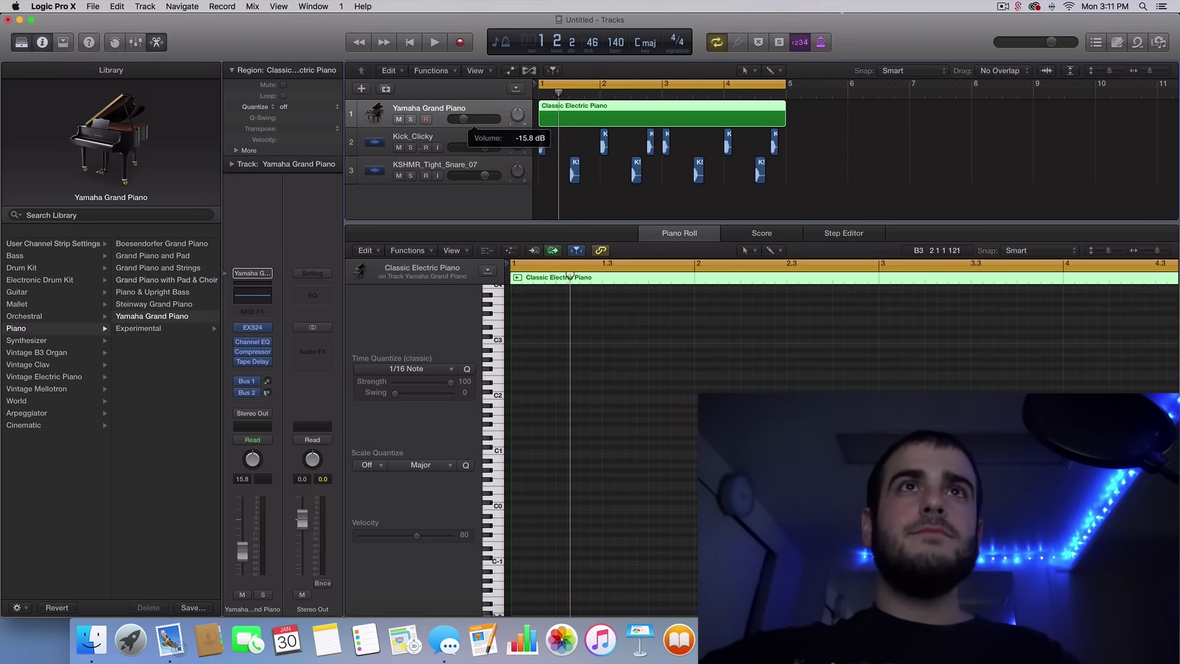
click(410, 119)
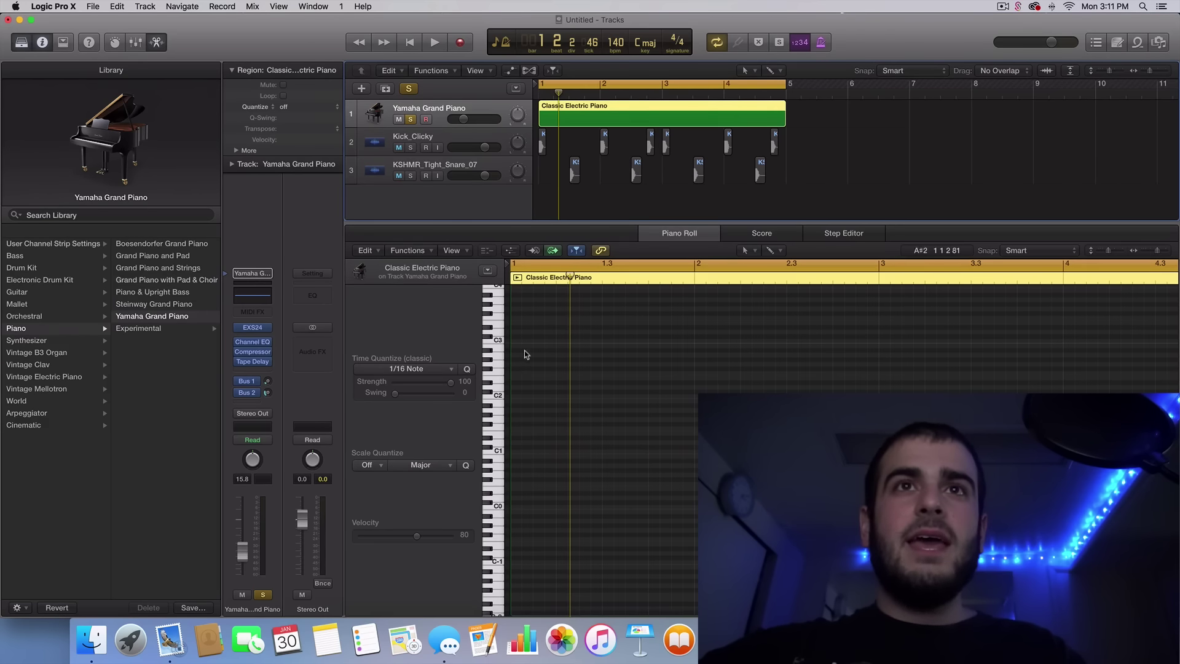
Add a one-bar note slightly above C2 in the piano region, starting exactly at bar 1.
click(522, 379)
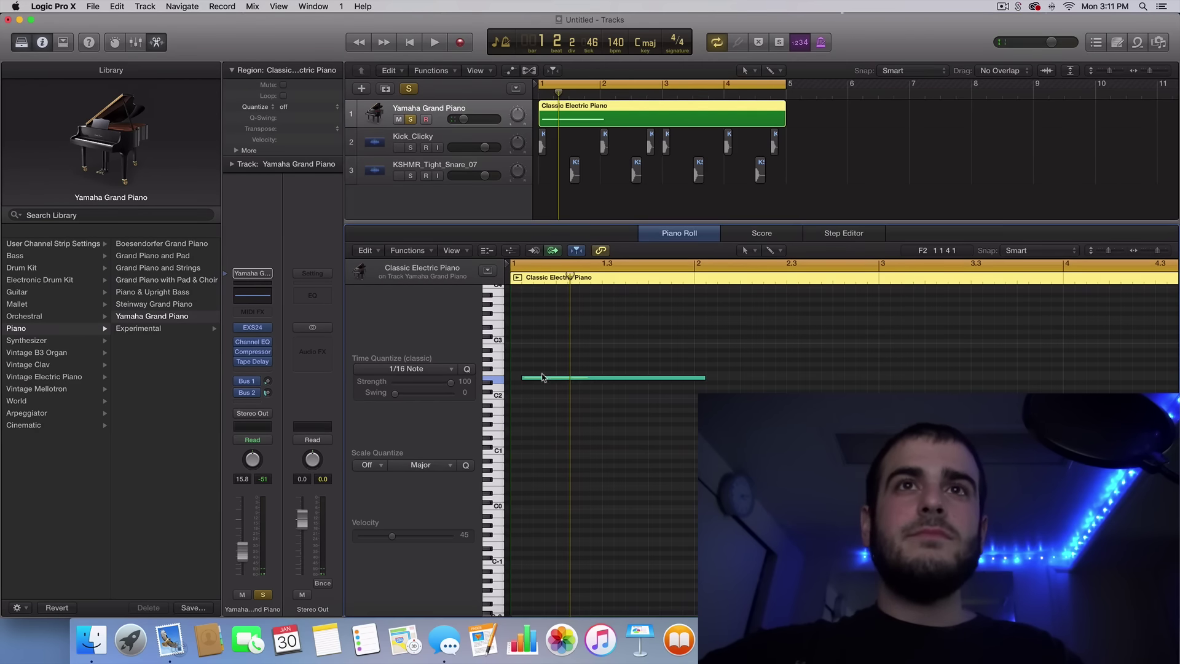
drag(543, 383, 533, 382)
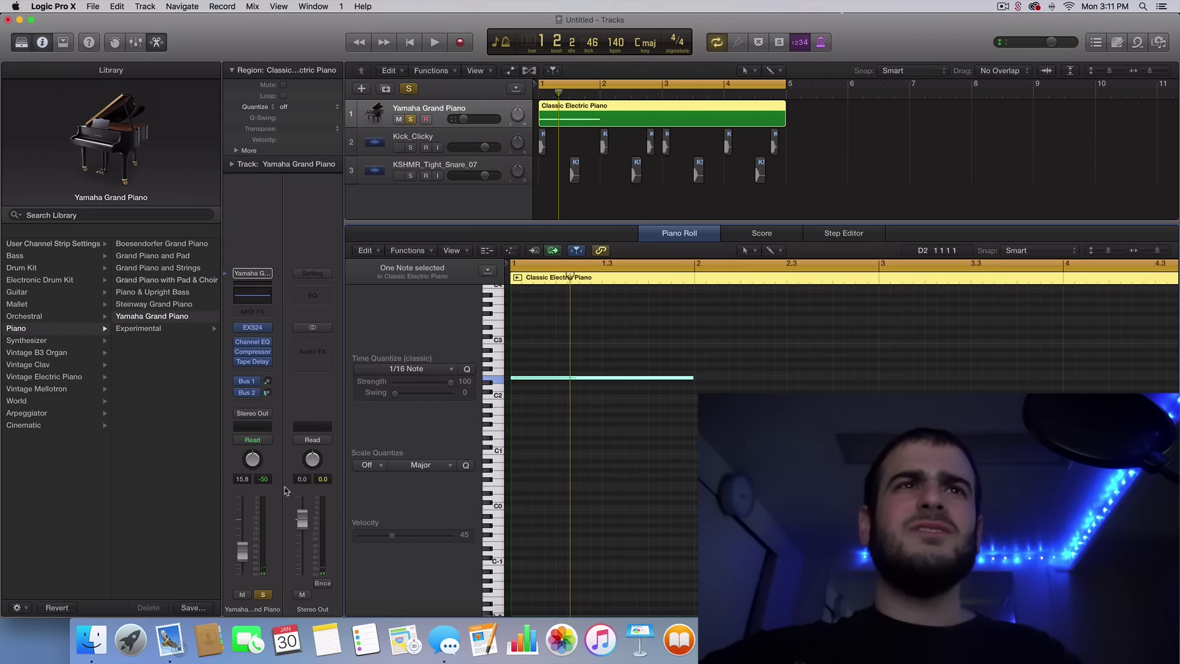
Raise the make-up gain to about 20 dB in the Yamaha Grand Piano track's Compressor, and close the plug-in window.
click(255, 354)
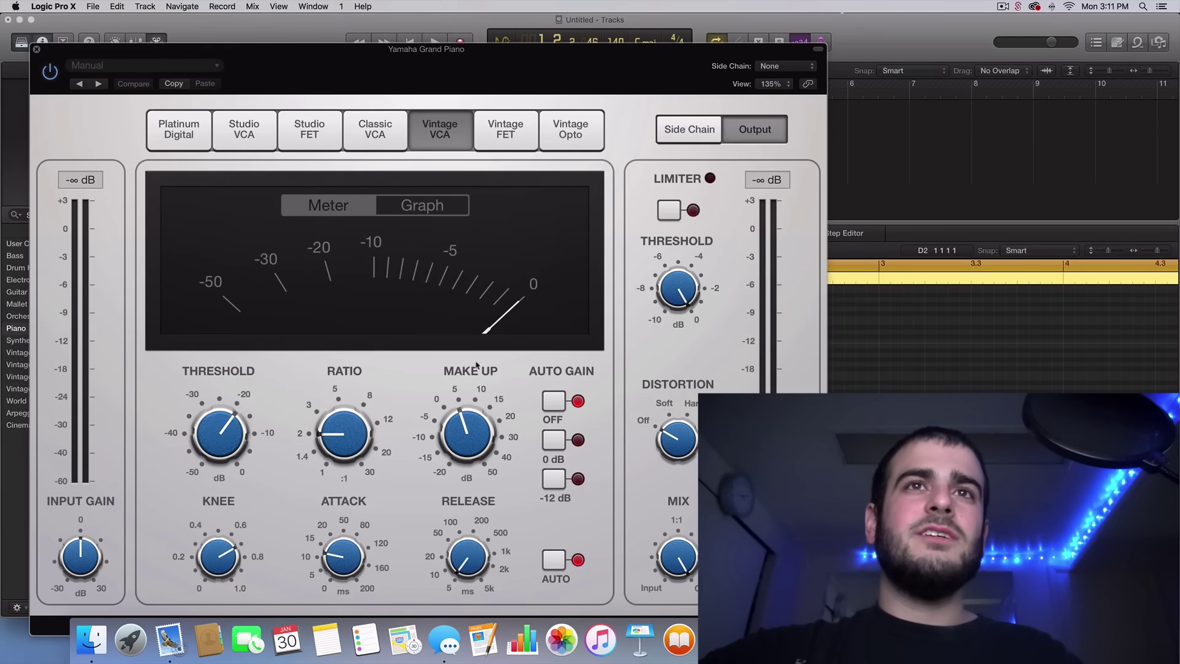
drag(468, 430, 468, 393)
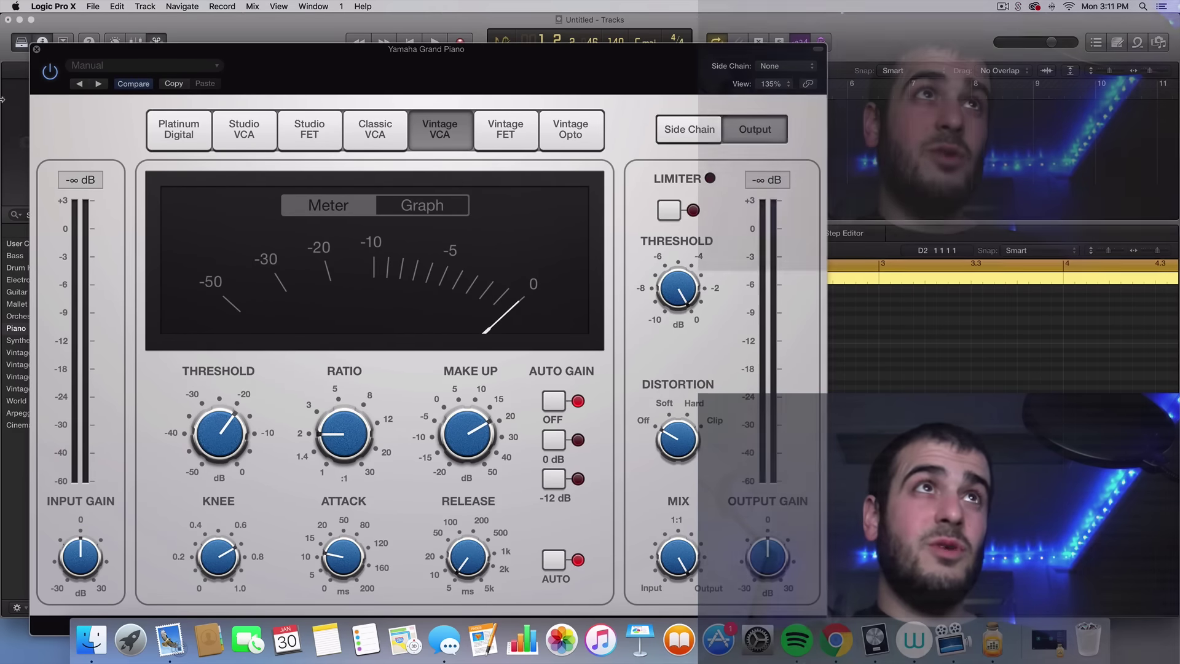
key(super+w)
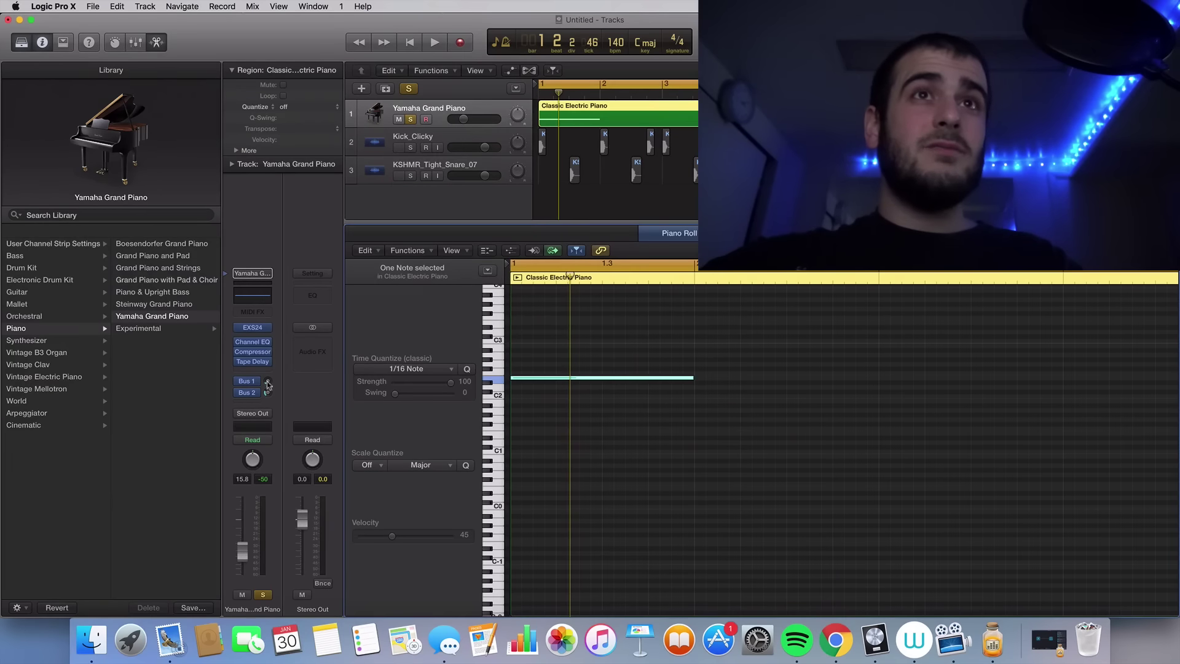
Audition the soloed piano note and raise the Yamaha Grand Piano track's volume to -0.8 dB.
key(space)
key(space)
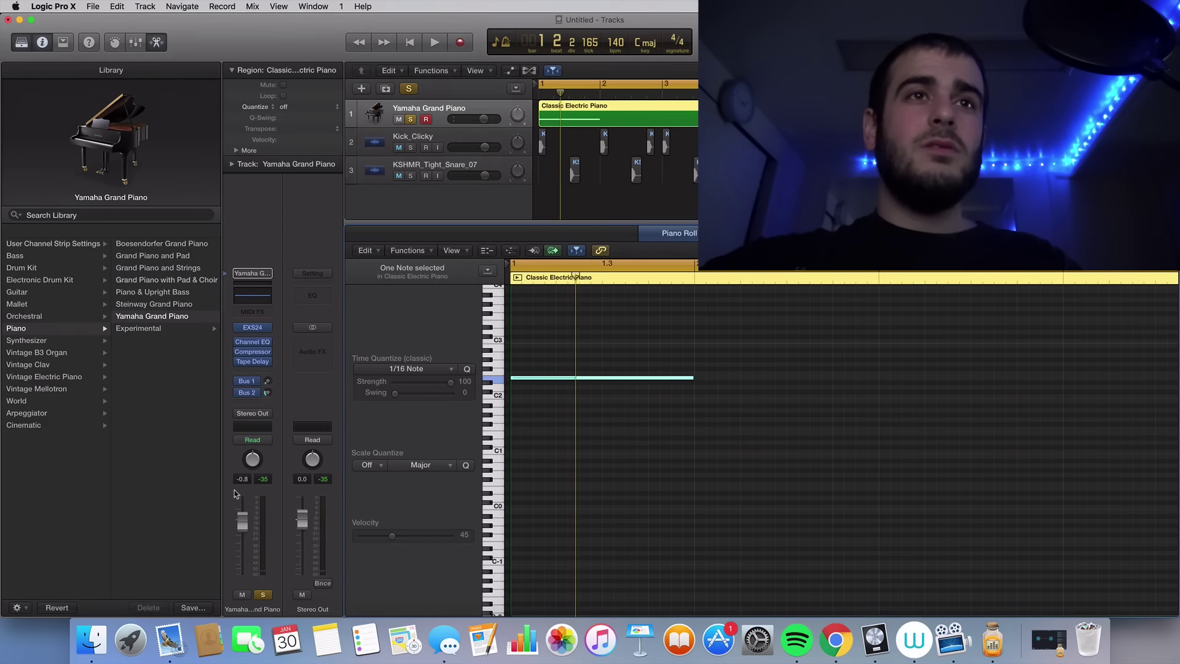
key(space)
key(space)
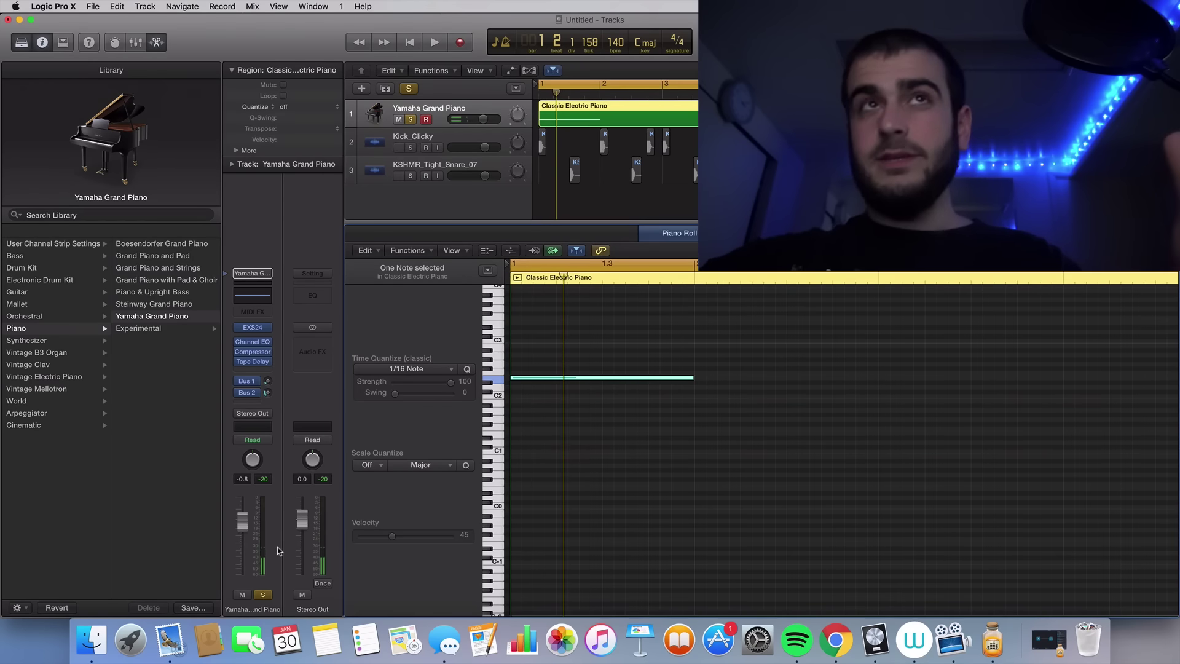
Lower the volumes of Kick_Clicky and KSHMR_Tight_Snare_07, and solo these two tracks instead of the piano.
drag(485, 147, 471, 147)
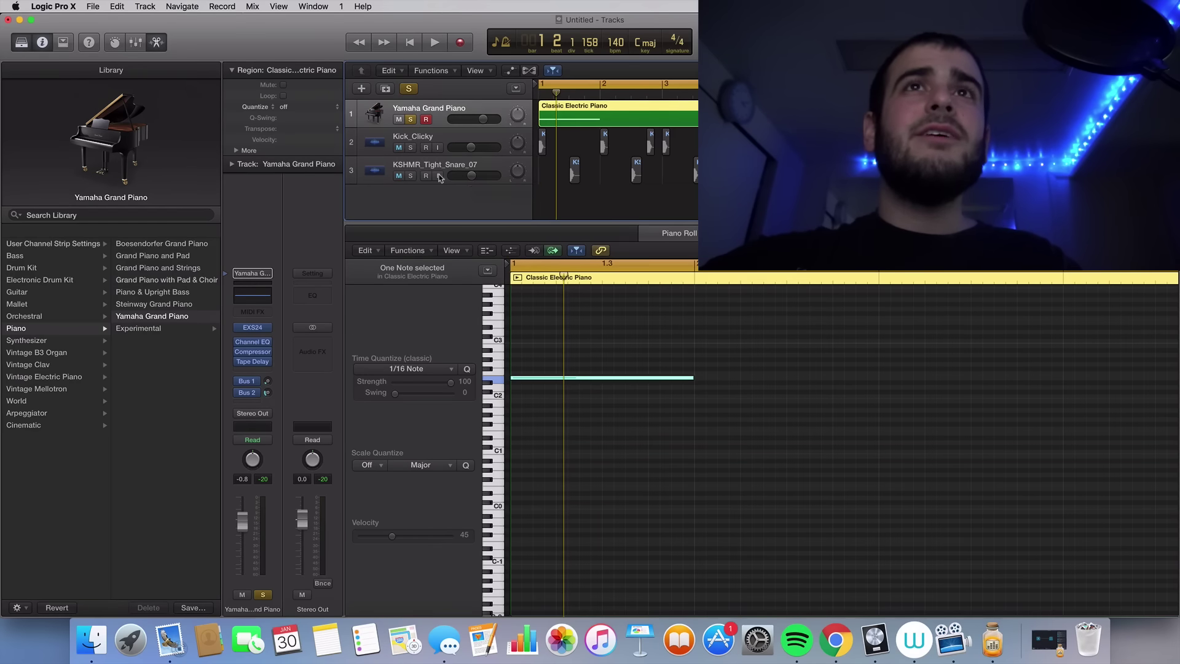
click(411, 120)
click(411, 147)
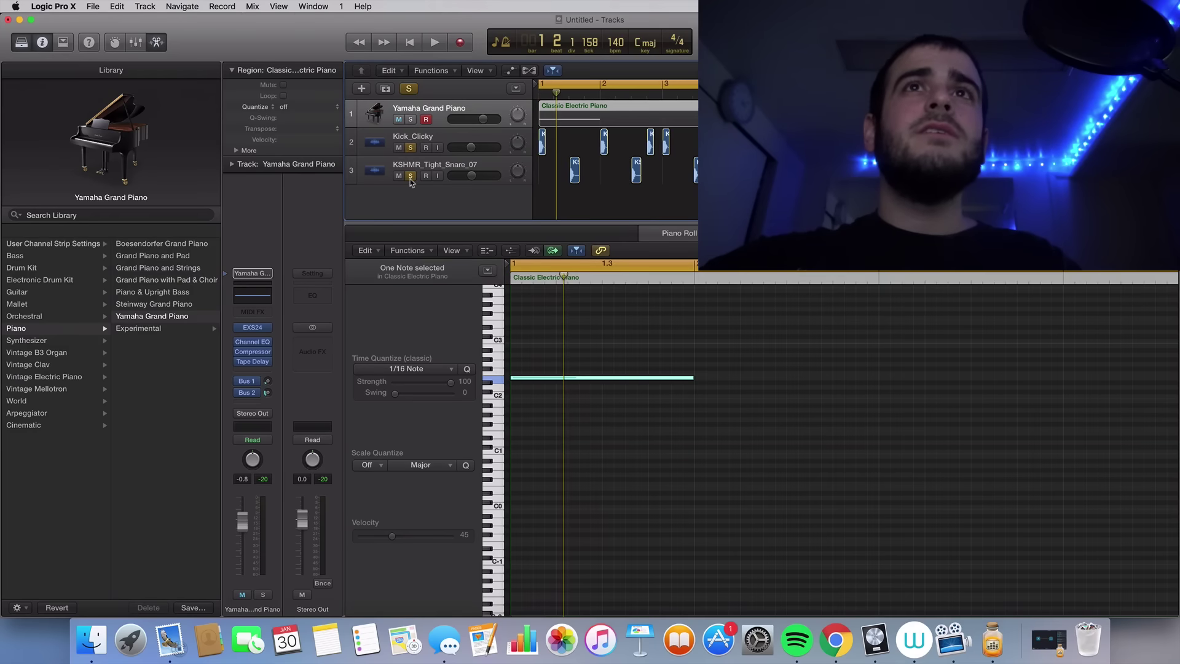
Listen to the soloed drums and lower the KSHMR_Tight_Snare_07 track's volume a little further.
key(space)
key(space)
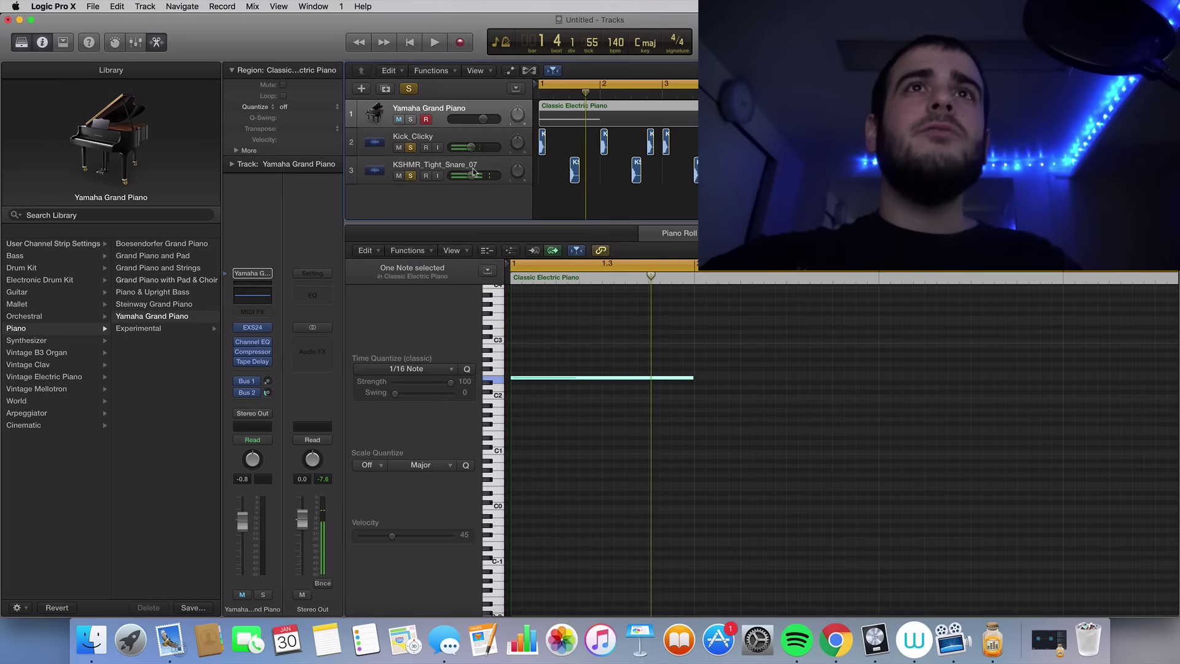
key(space)
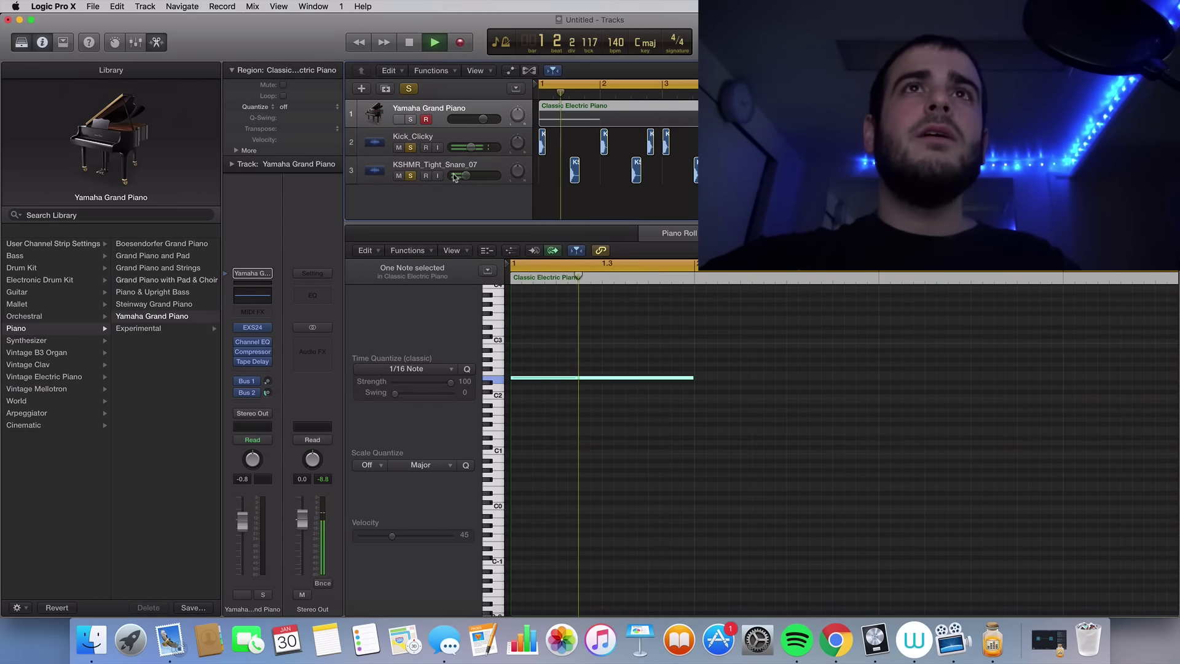
key(space)
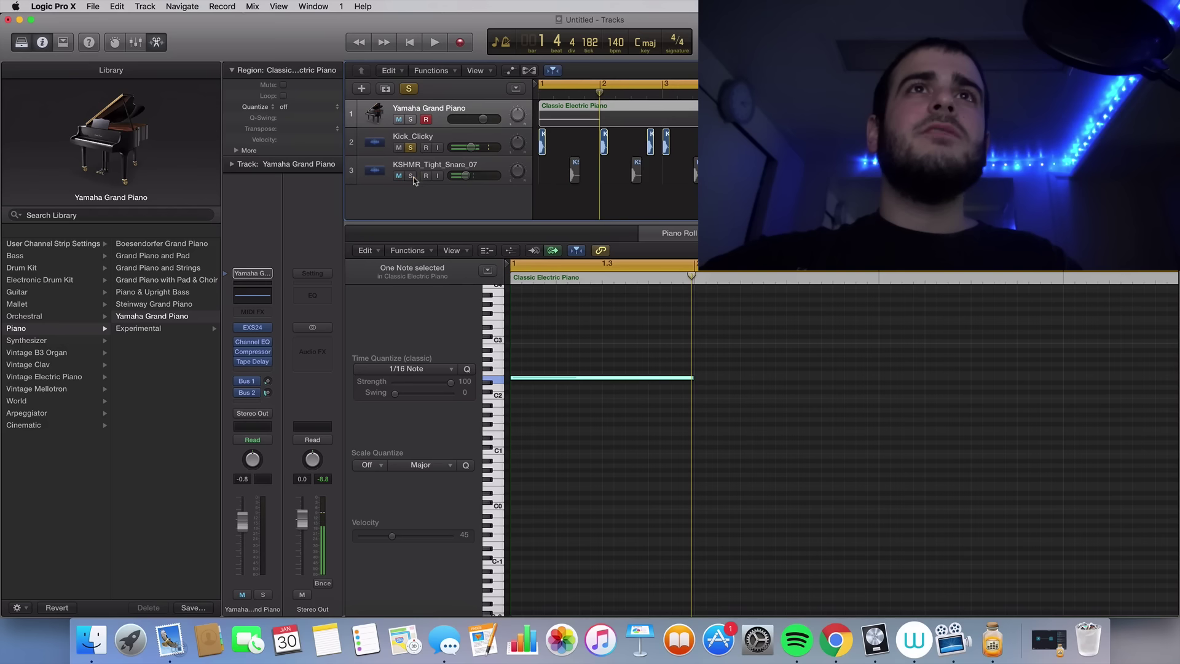
Unsolo the kick and snare tracks, raise the Yamaha Grand Piano track's volume to 3.6 dB, and play the full mix.
click(411, 148)
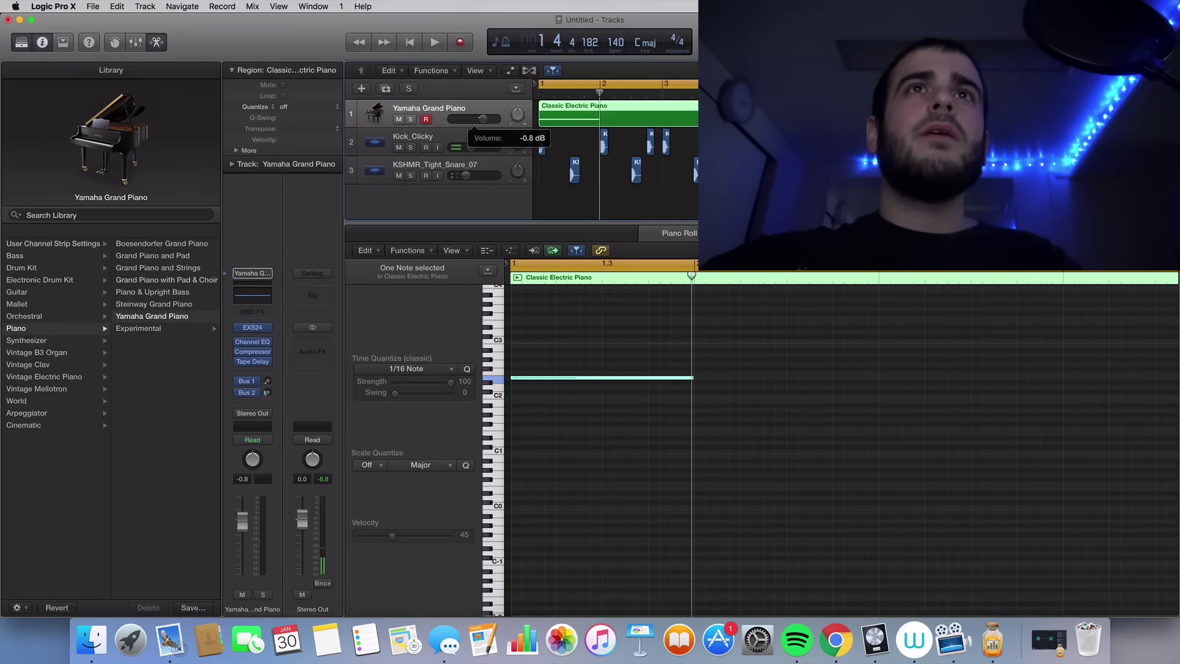
drag(483, 119, 492, 118)
key(space)
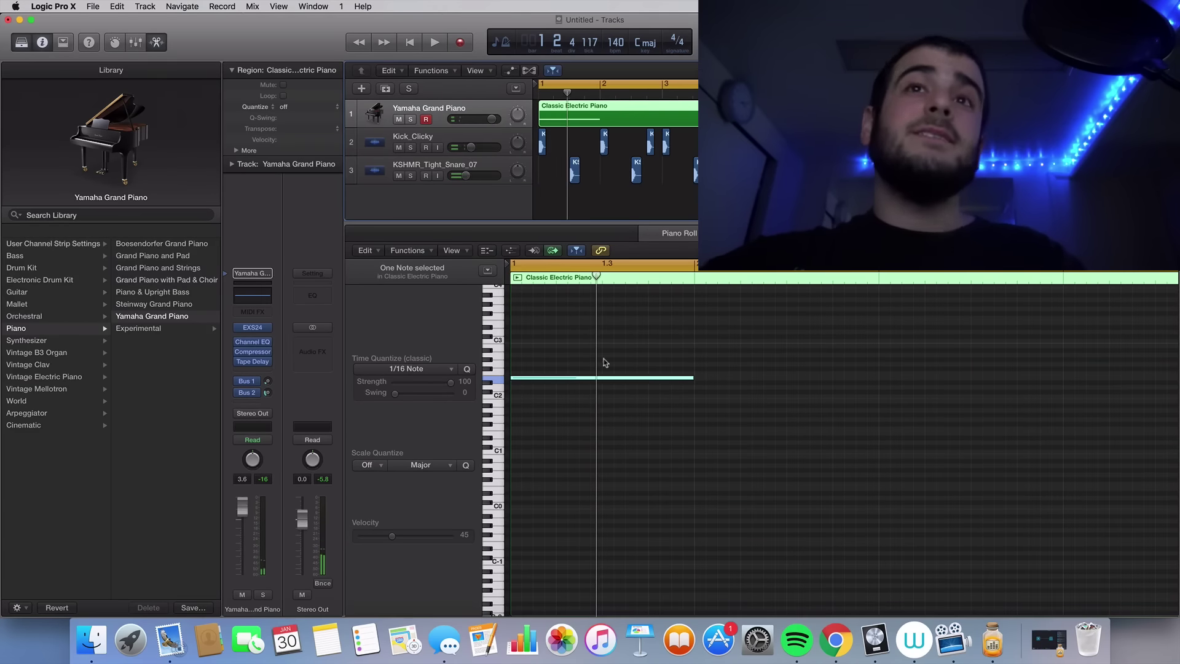
Add a one-bar D2 note at bar 2, and transpose both piano notes down seven semitones to A1 and G1.
click(601, 385)
click(666, 378)
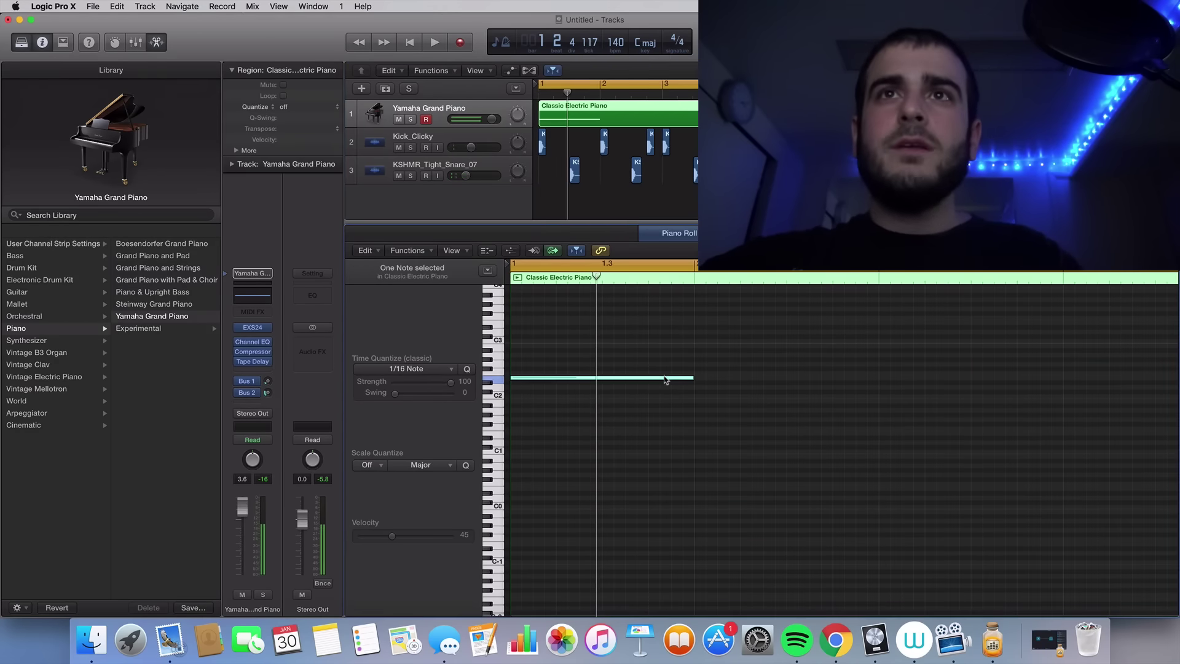
click(696, 387)
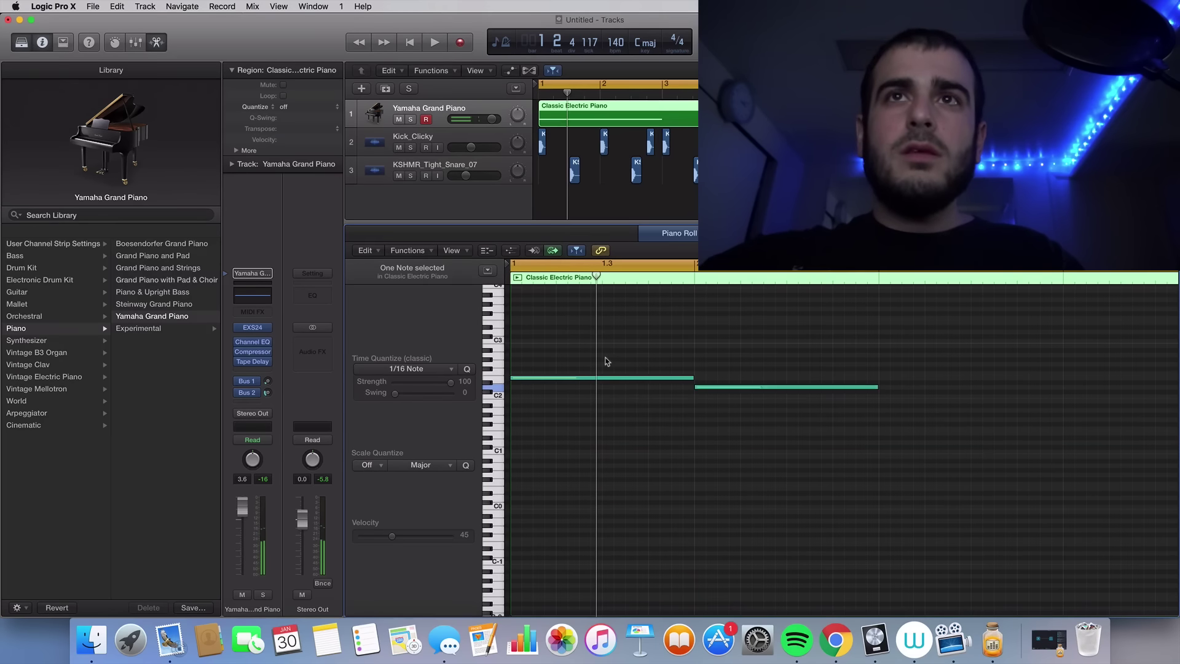
drag(624, 380, 624, 412)
click(500, 416)
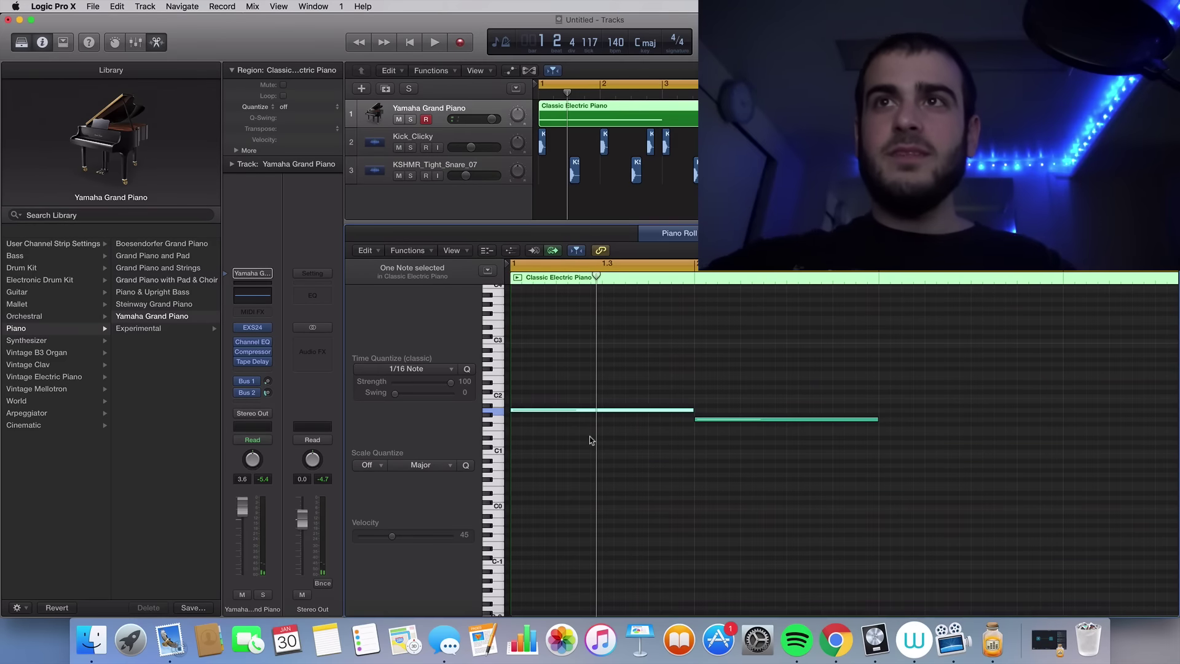
Complete the four-bar bass line with one-bar notes F1 at bar 3 and G1 at bar 4.
click(880, 428)
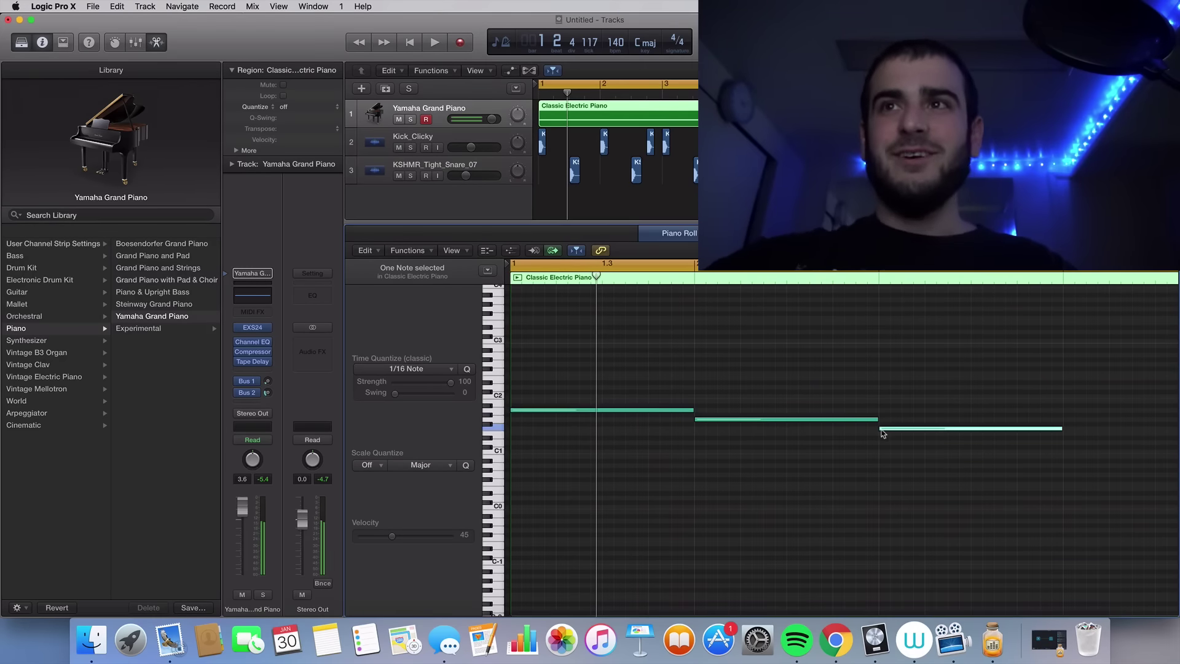
scroll(873, 429, right, 5)
click(852, 420)
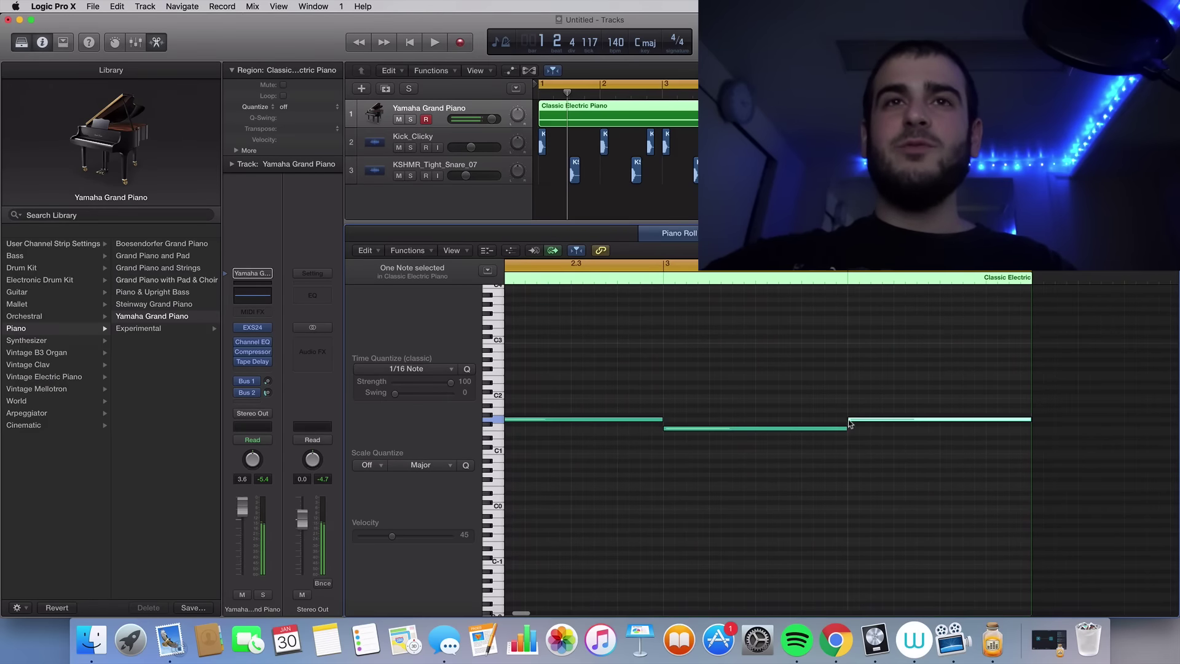
scroll(829, 443, left, 4)
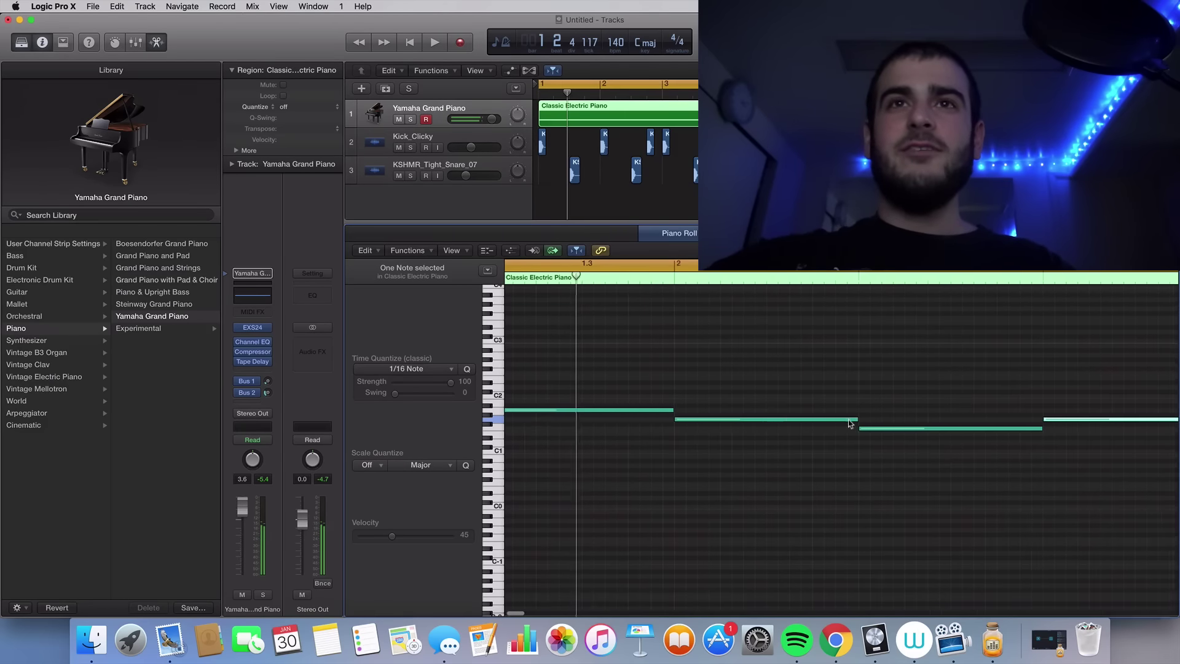
click(820, 459)
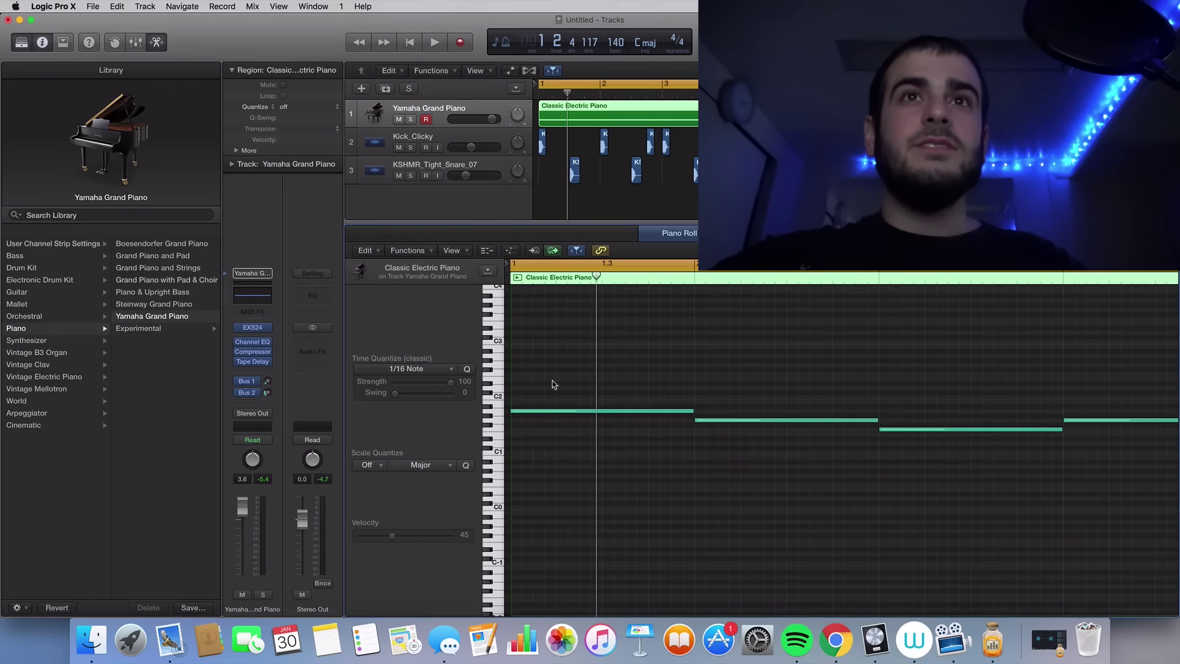
Add one-bar notes E2, D2, C2 and D2 above the bass line in bars 1 to 4.
click(511, 378)
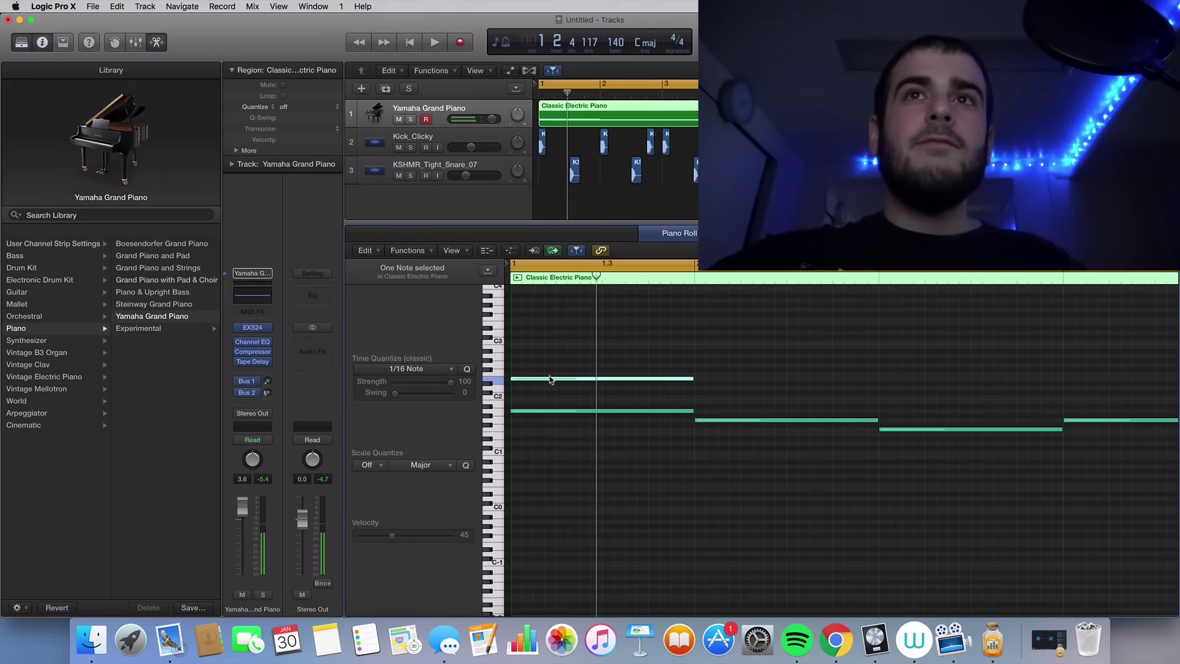
click(700, 388)
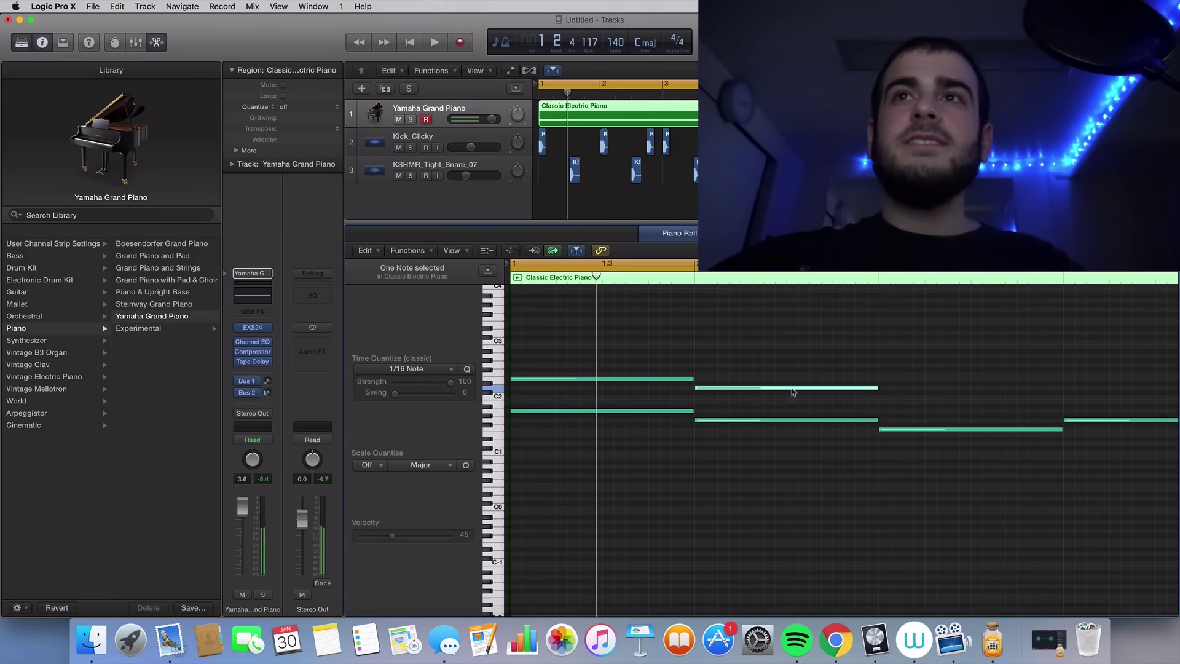
click(881, 398)
click(1065, 388)
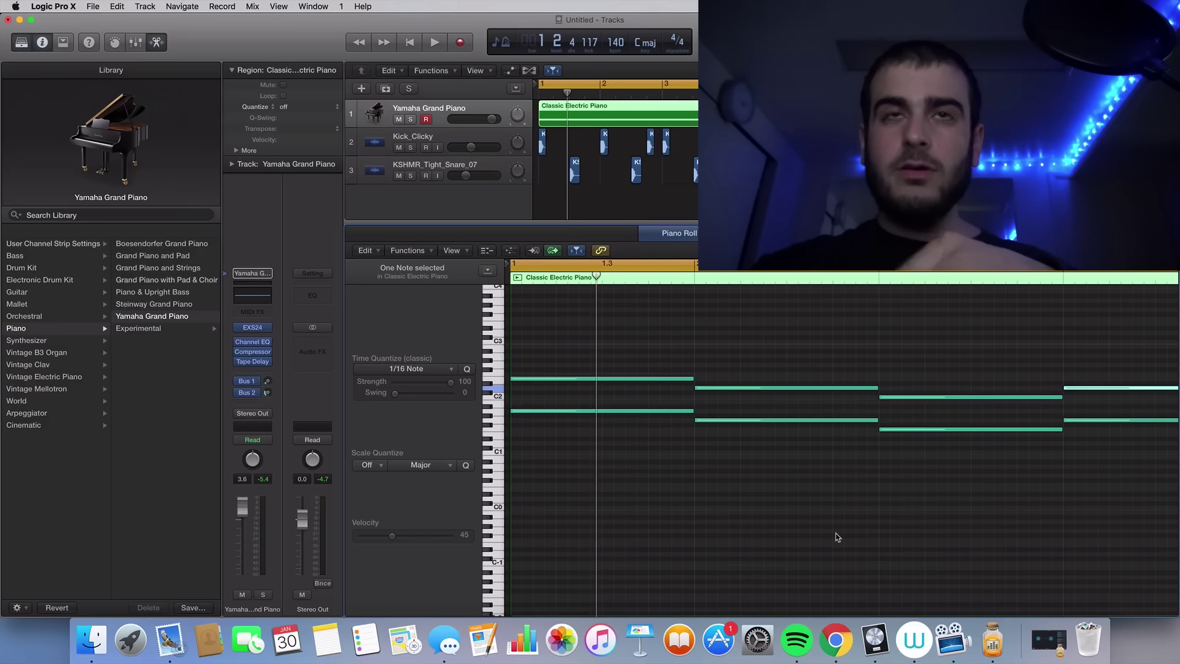
Check the upper bar 1 note against the keyboard, and listen to the two-voice piano part with the drums.
scroll(541, 446, up, 3)
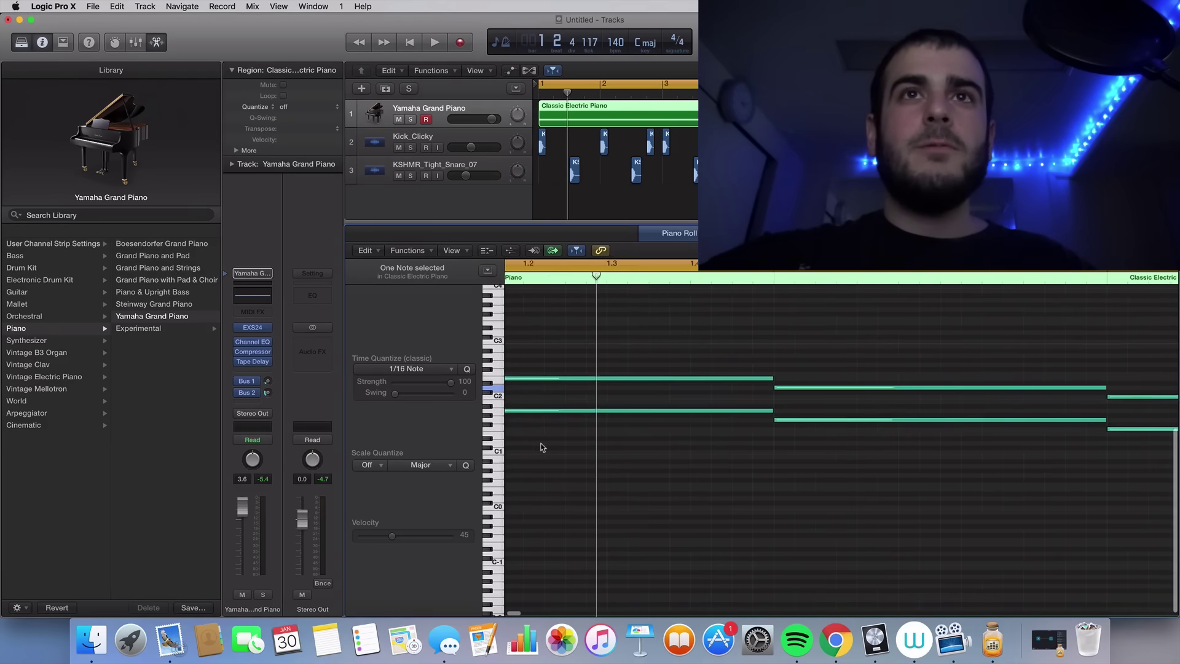
click(524, 432)
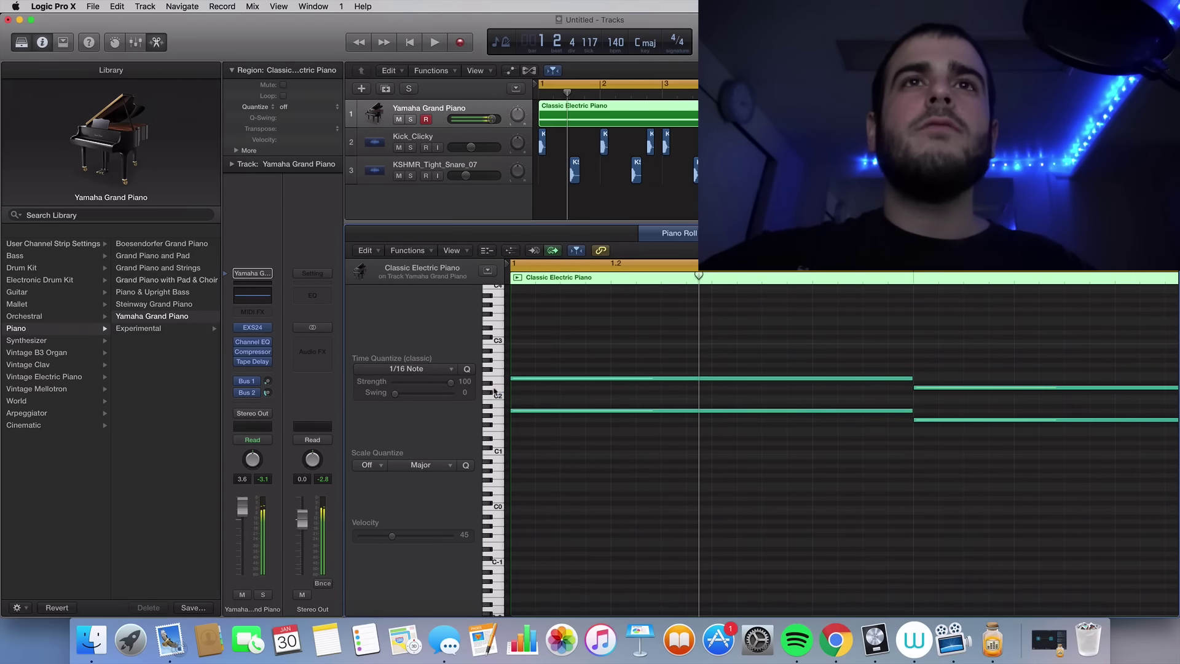
click(496, 381)
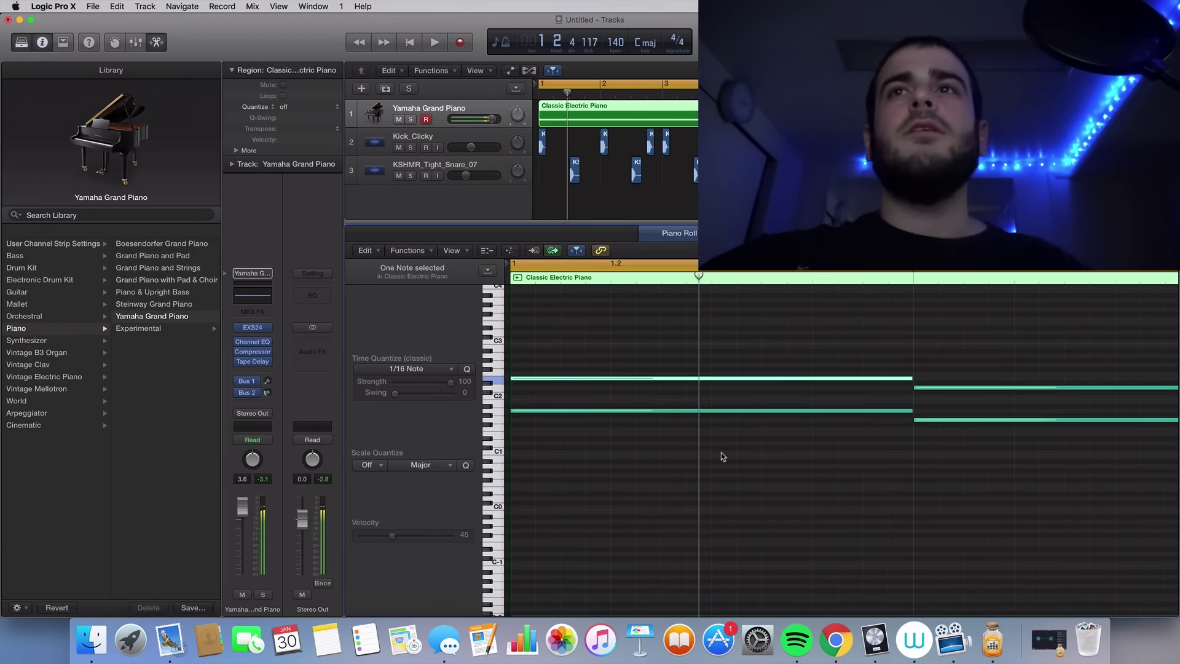
key(super+Left)
click(689, 418)
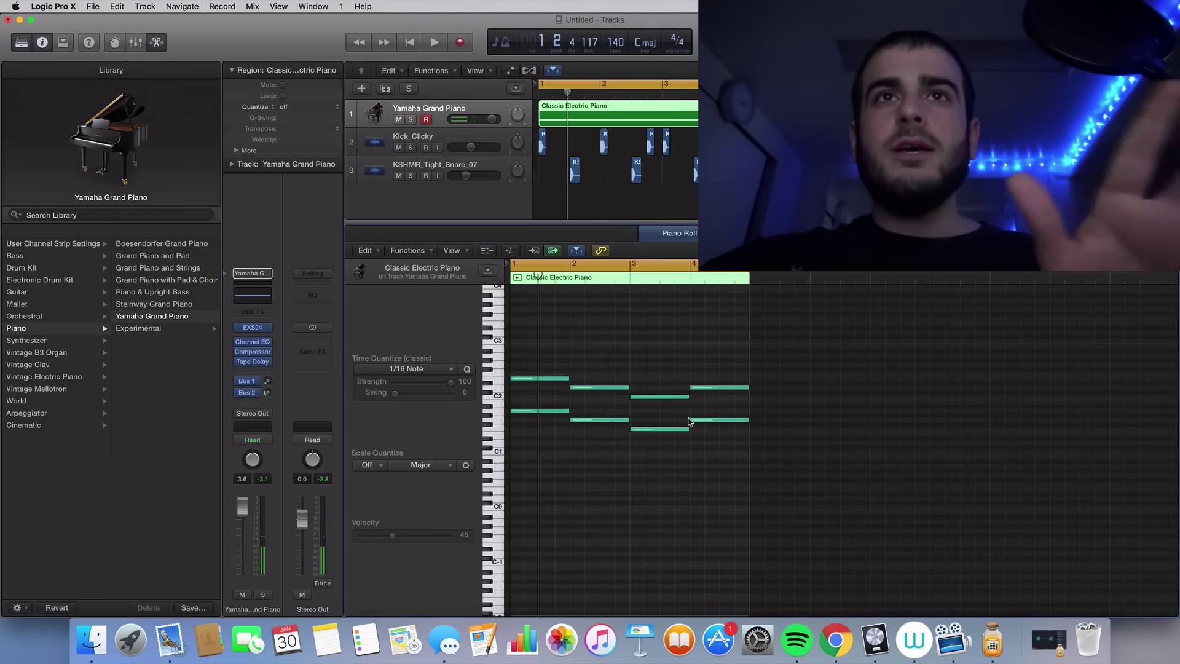
key(space)
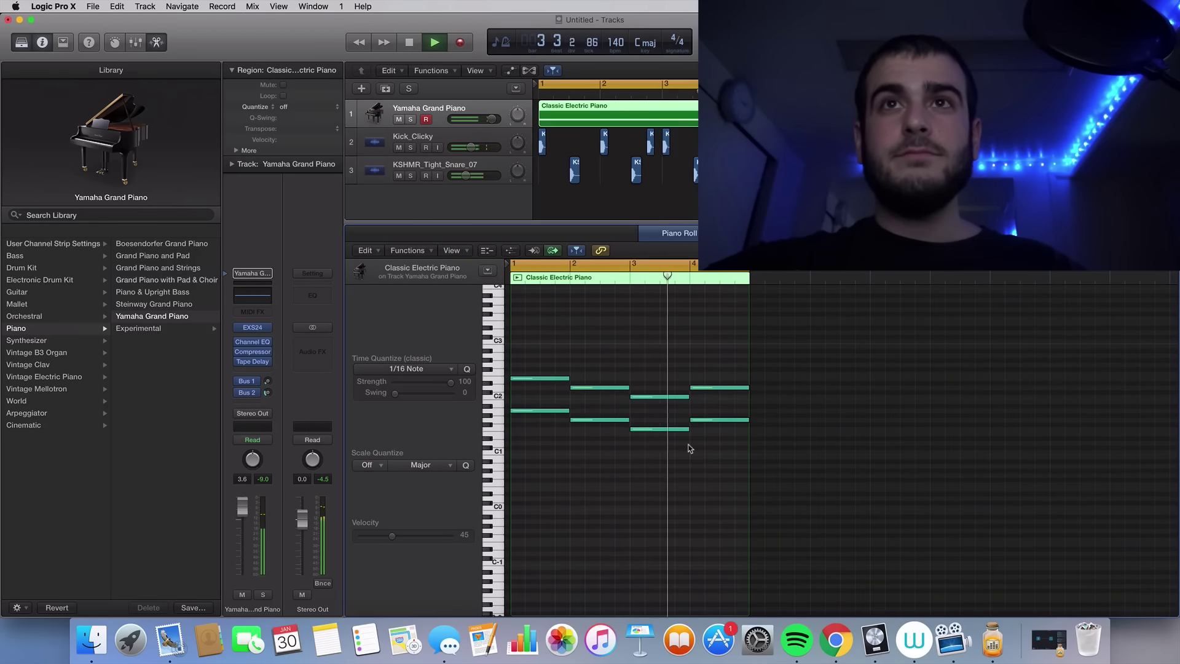
key(space)
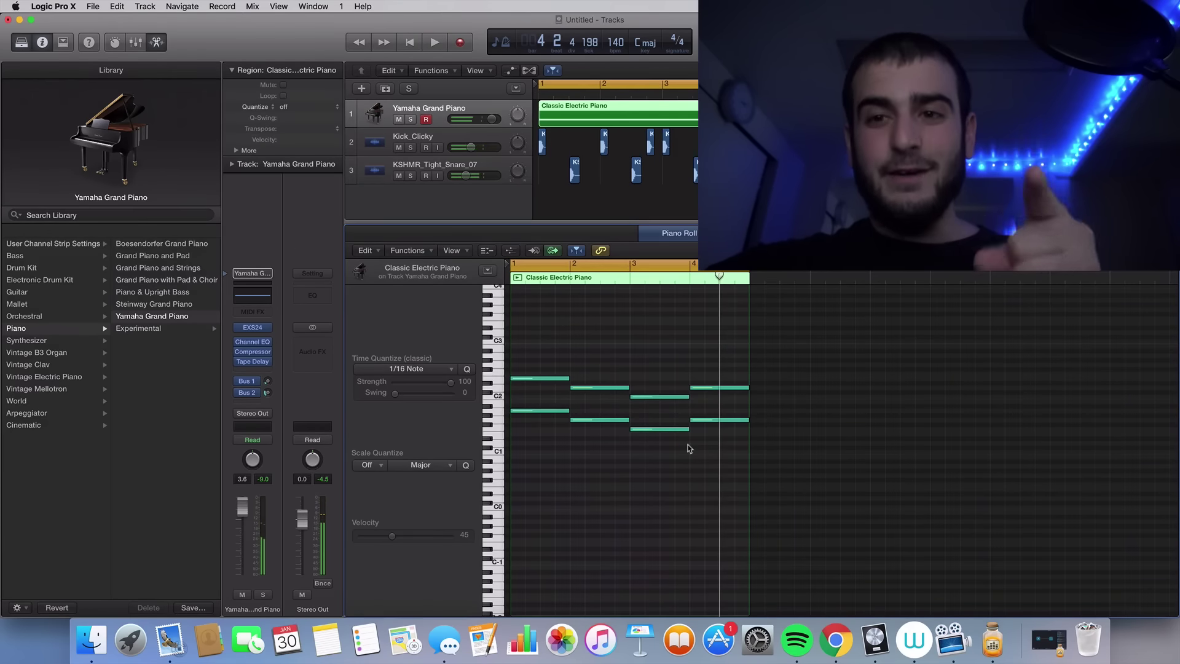
Add one-bar middle notes between the existing voices: C2 in bar 1 and A#1 in bar 2.
scroll(690, 444, up, 6)
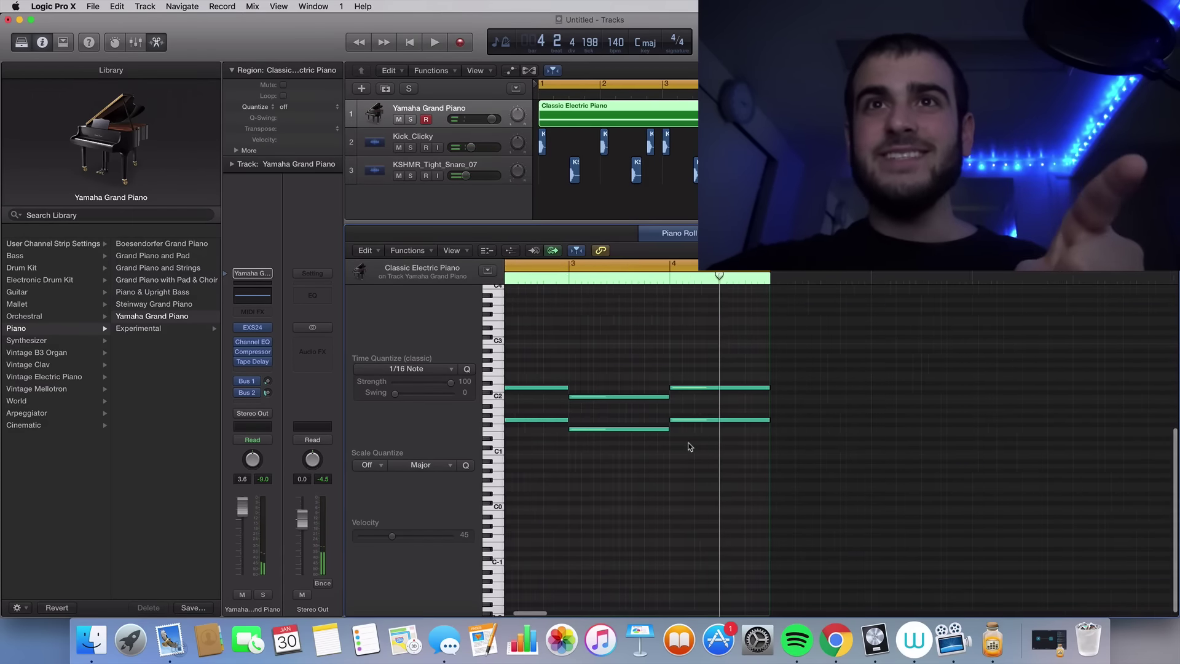
scroll(644, 456, left, 5)
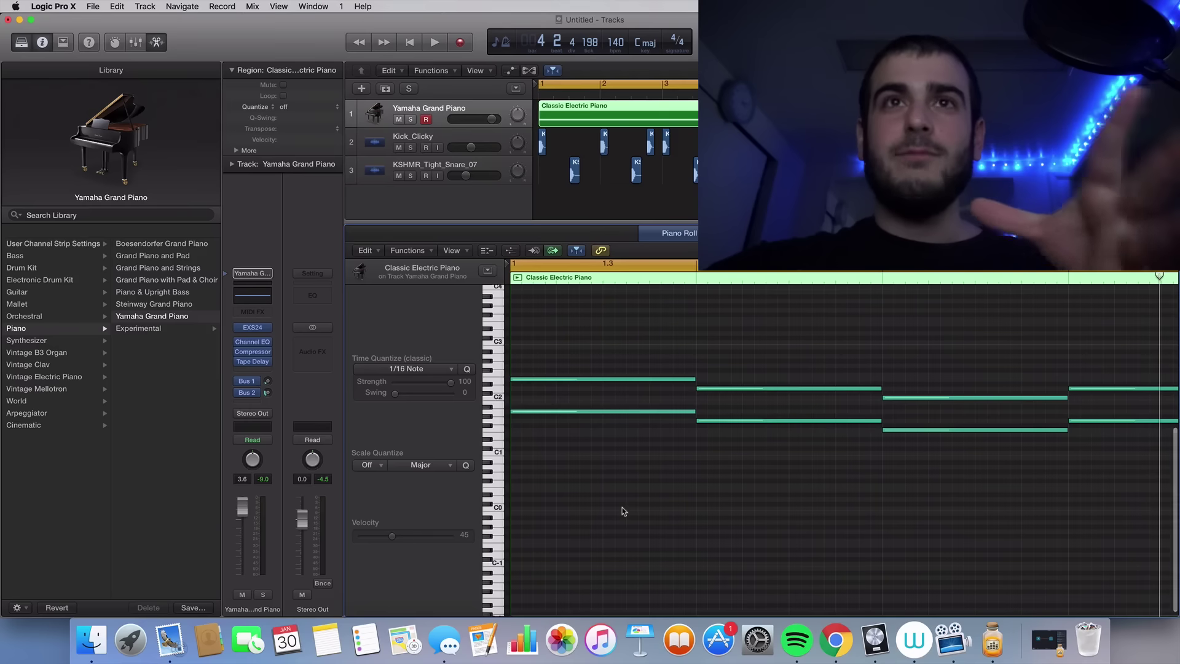
click(515, 400)
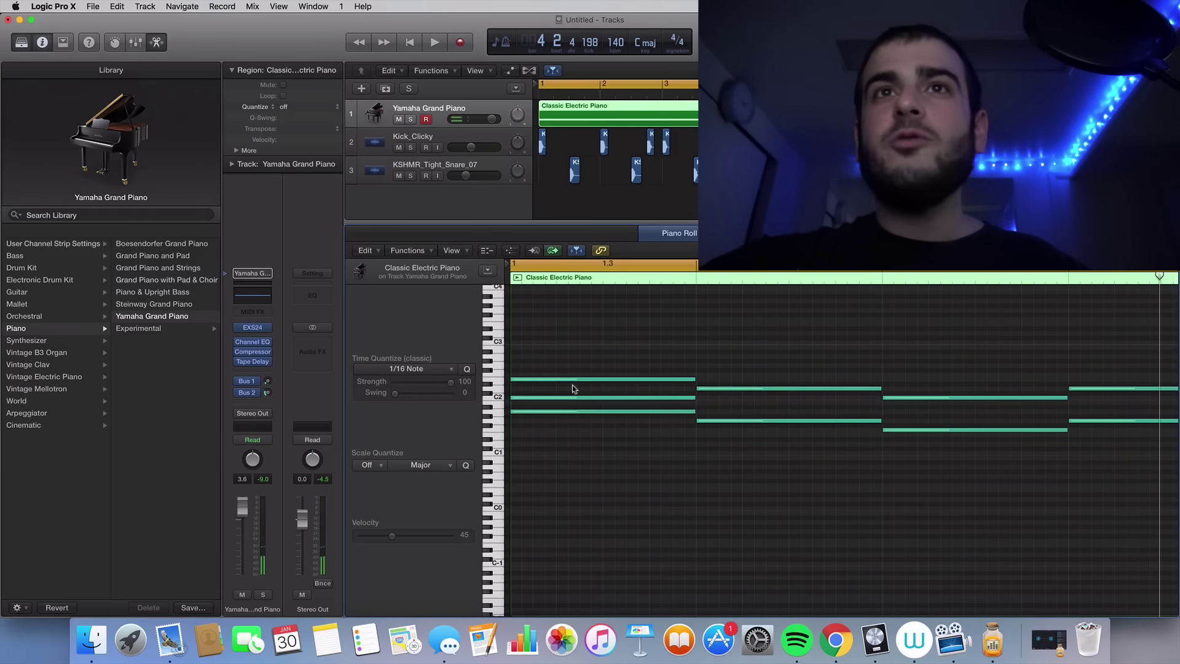
click(935, 398)
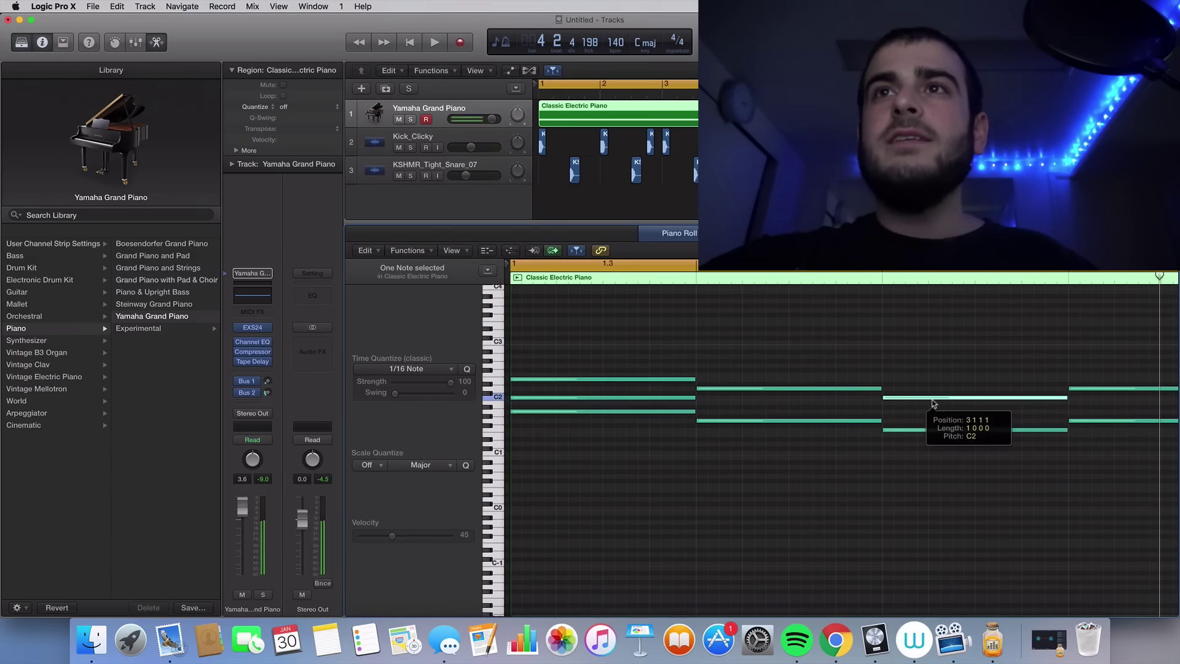
click(664, 398)
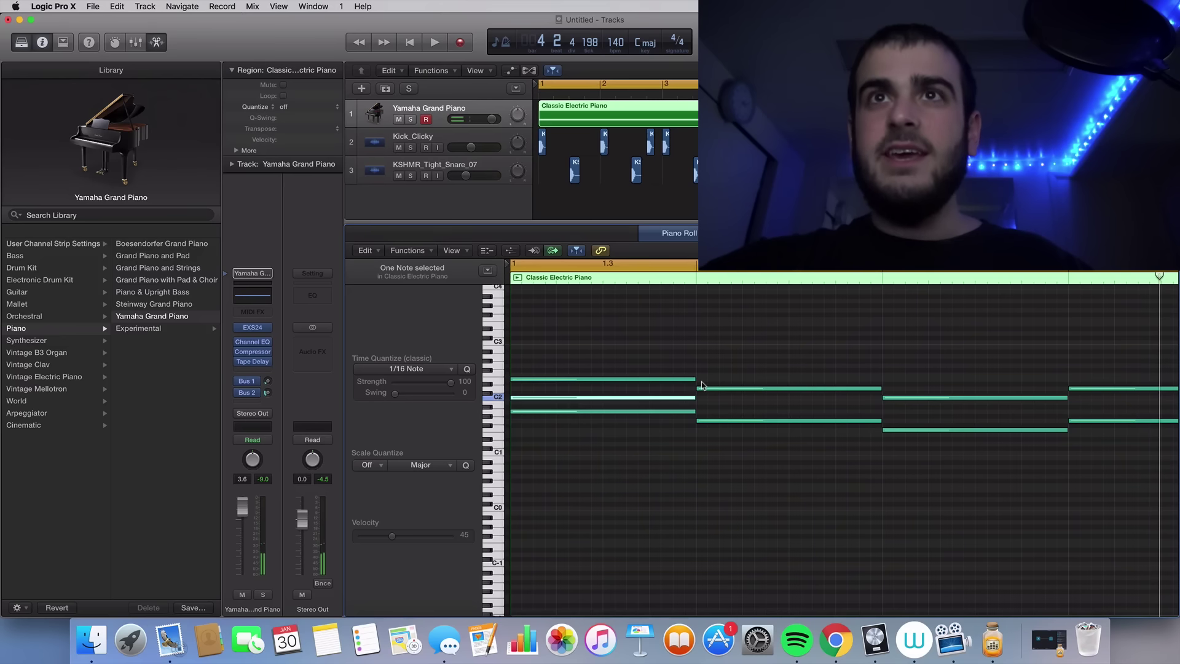
click(697, 407)
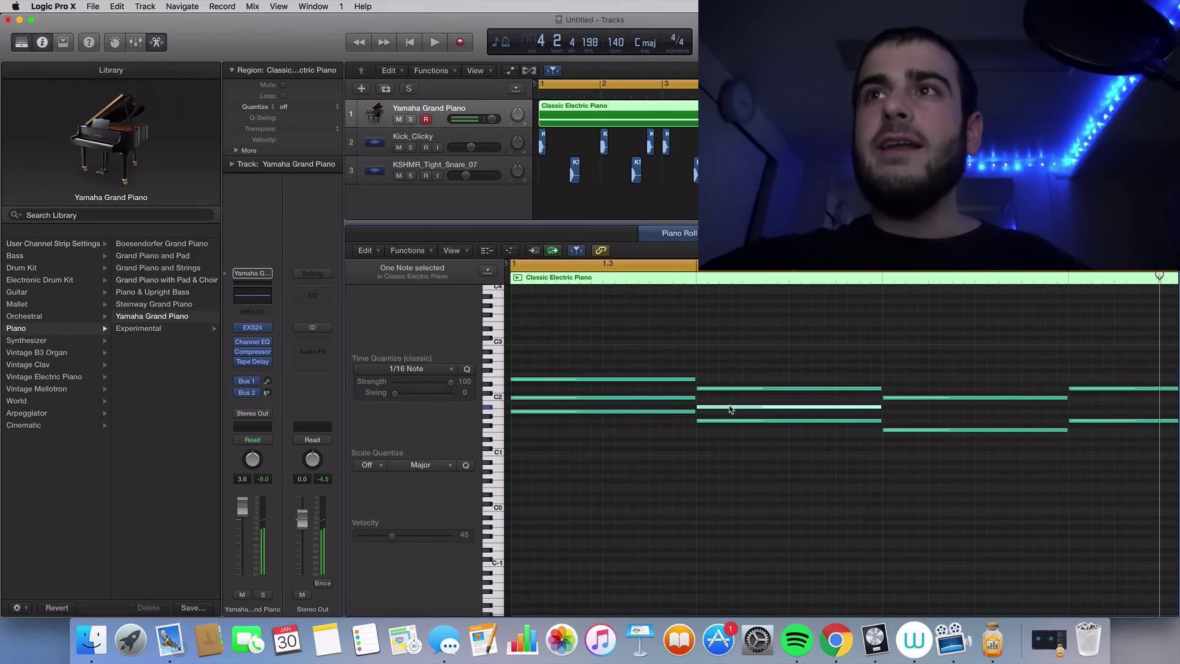
mouse_move(731, 409)
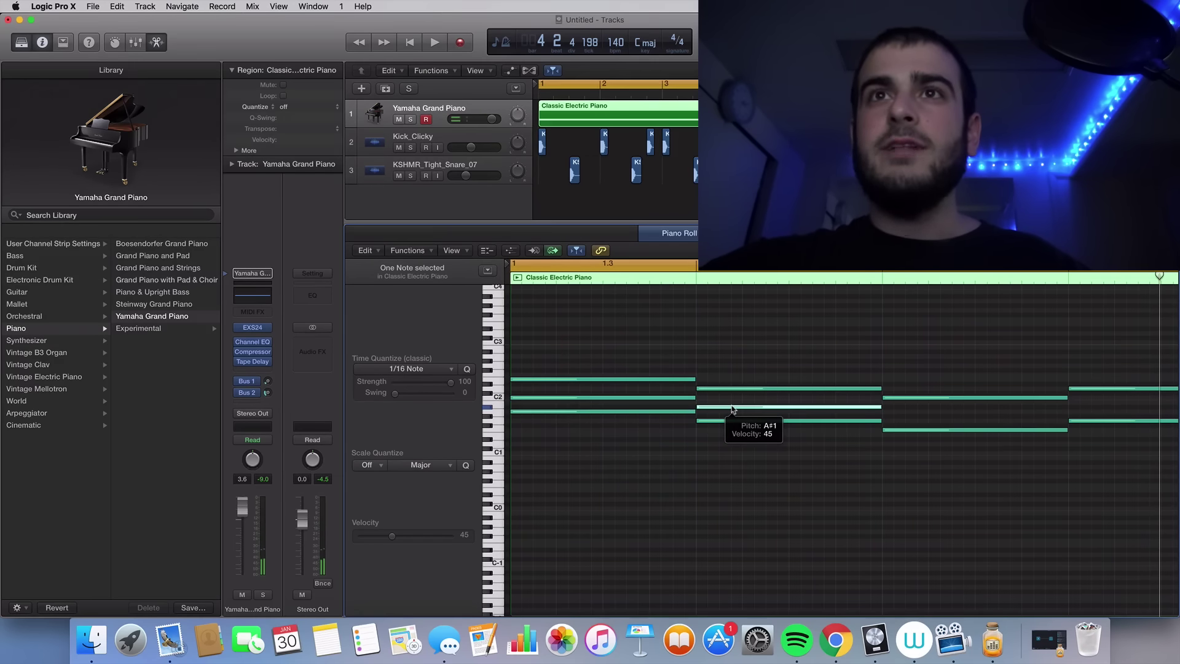
Raise the bar 2 middle note to B1, and add one-bar middle notes A1 in bar 3 and B1 in bar 4.
drag(731, 409, 734, 402)
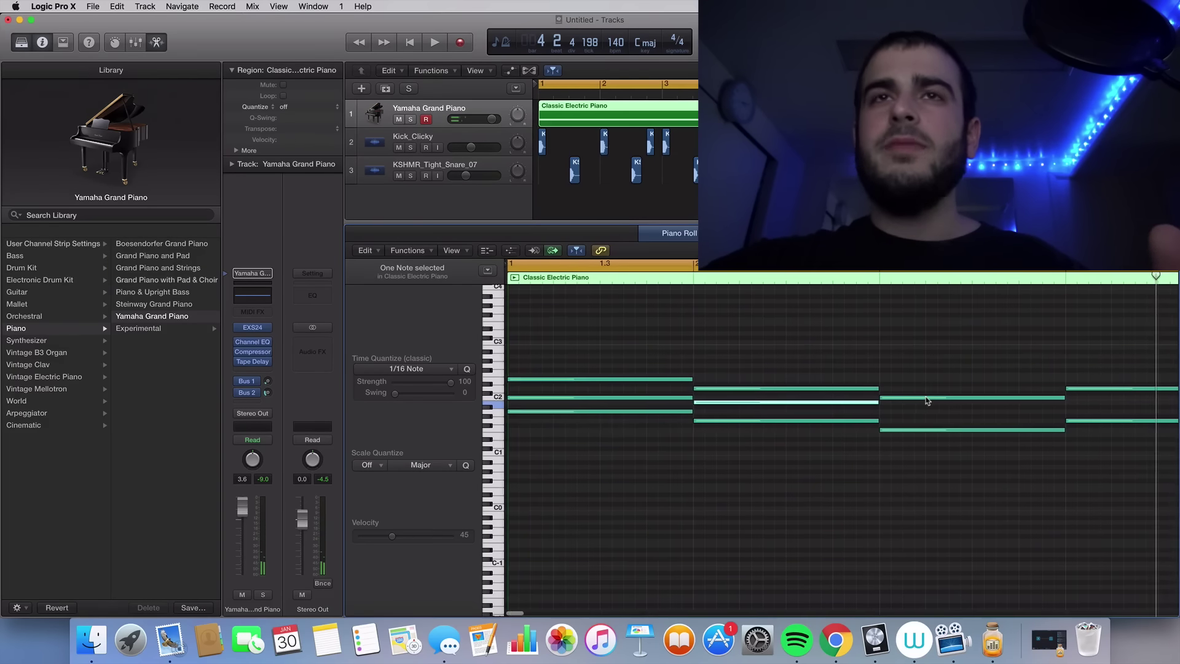
scroll(927, 399, right, 2)
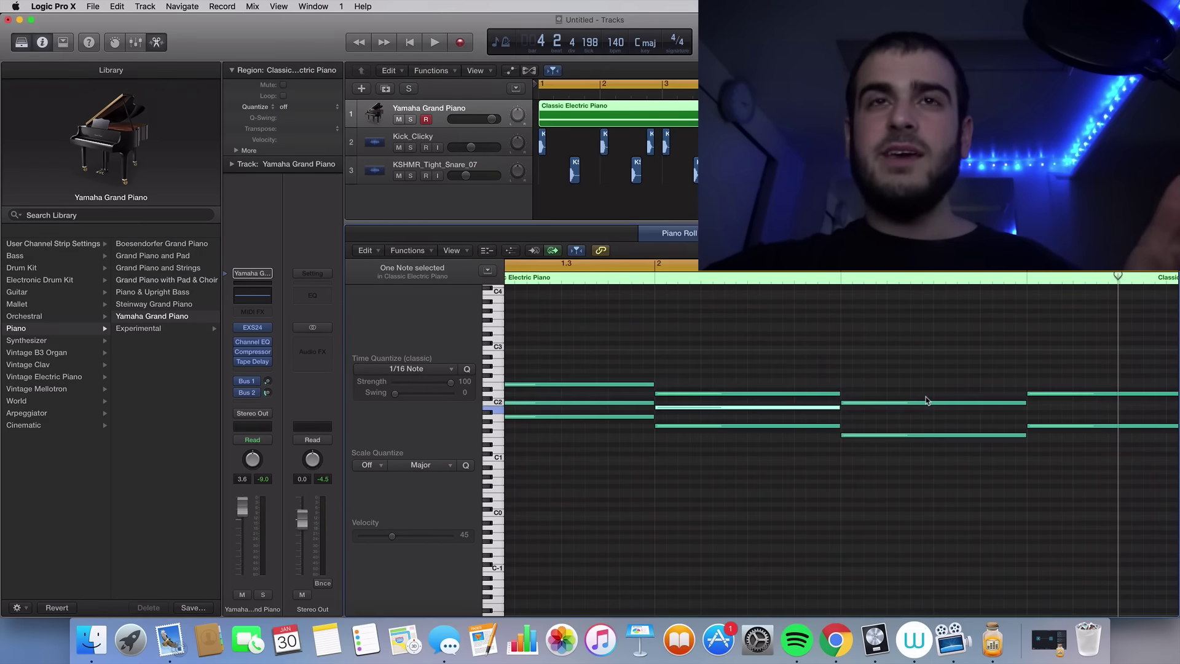
scroll(927, 400, right, 3)
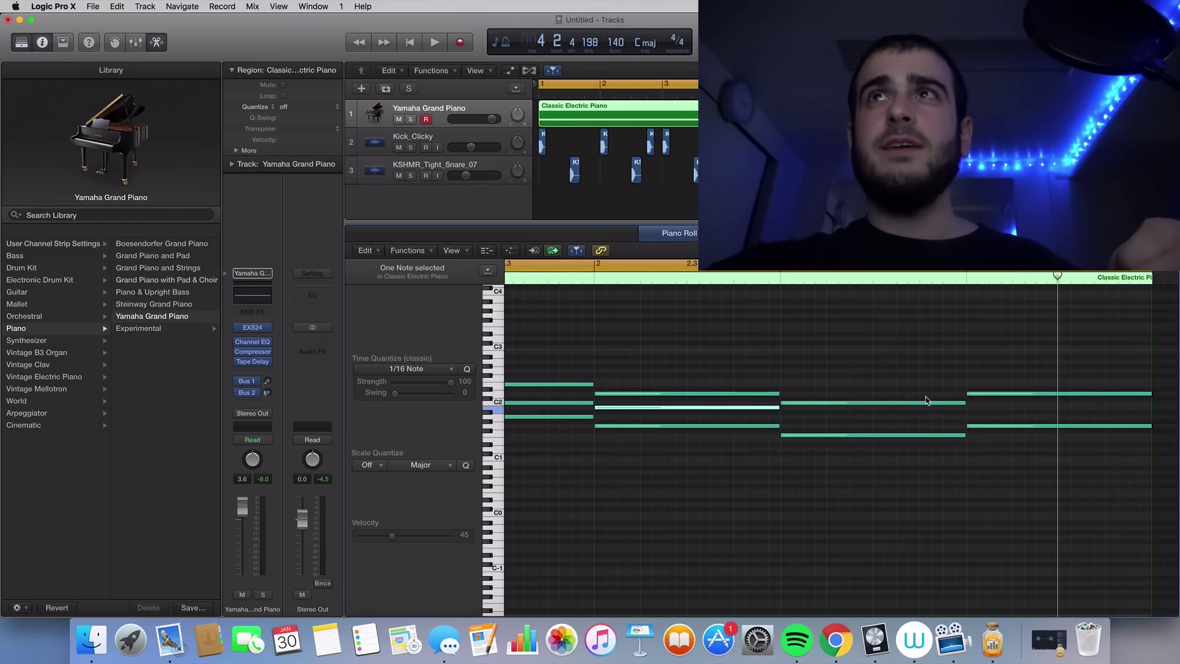
click(782, 418)
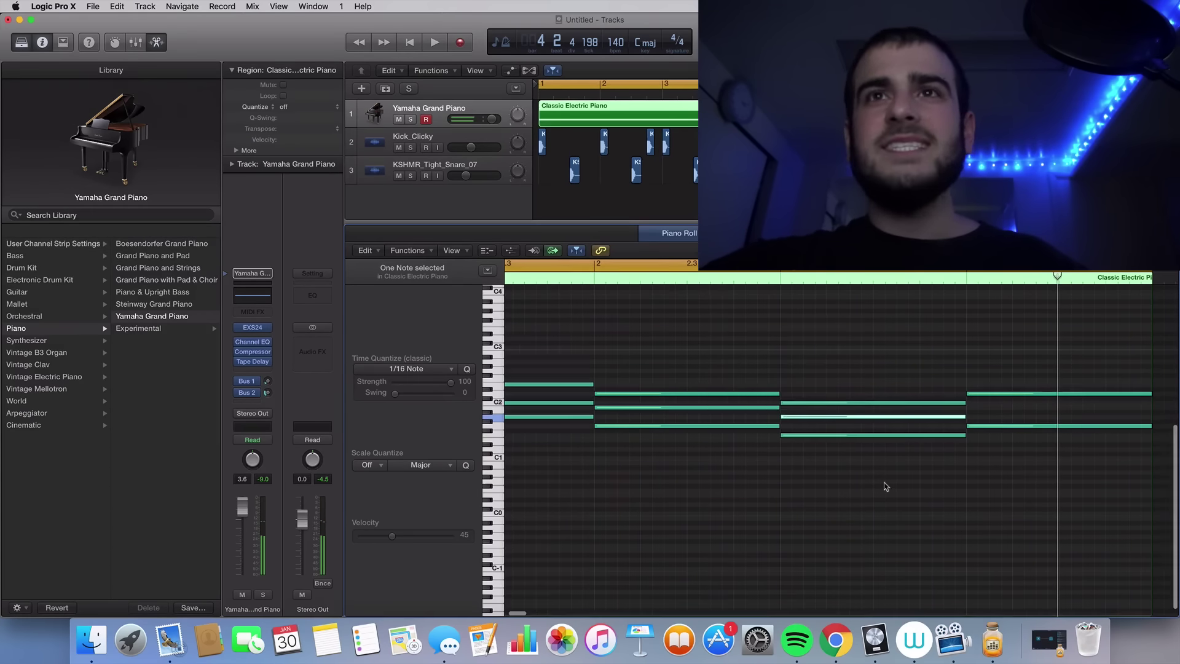
scroll(886, 487, right, 3)
scroll(886, 487, left, 2)
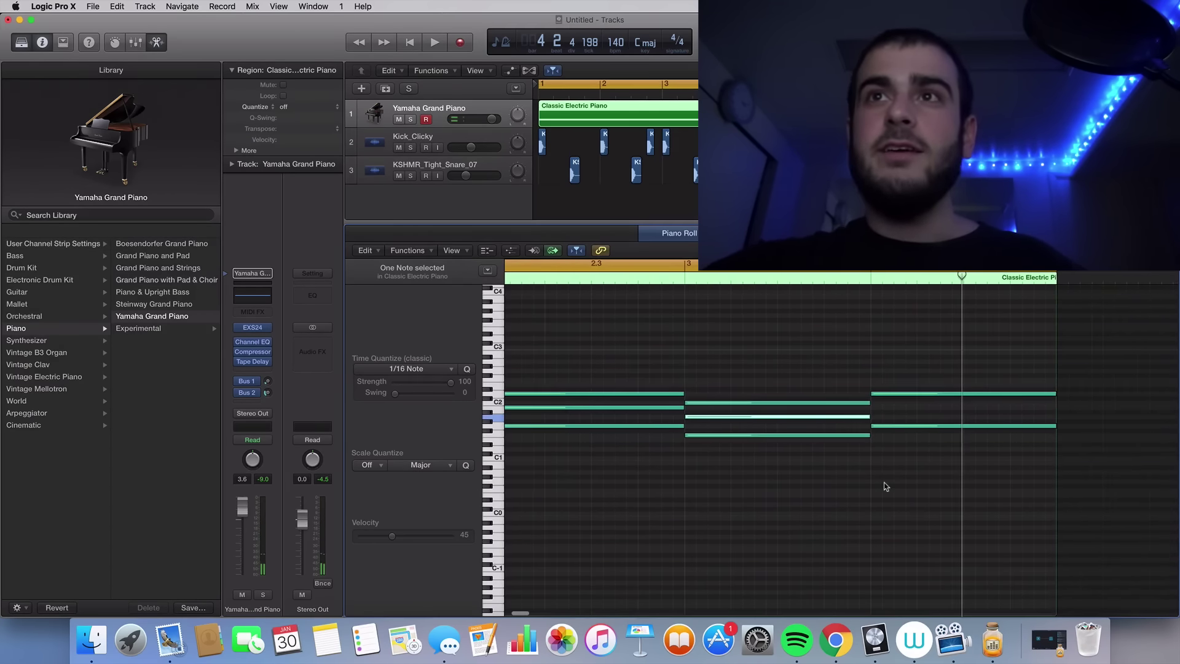
drag(785, 416, 787, 416)
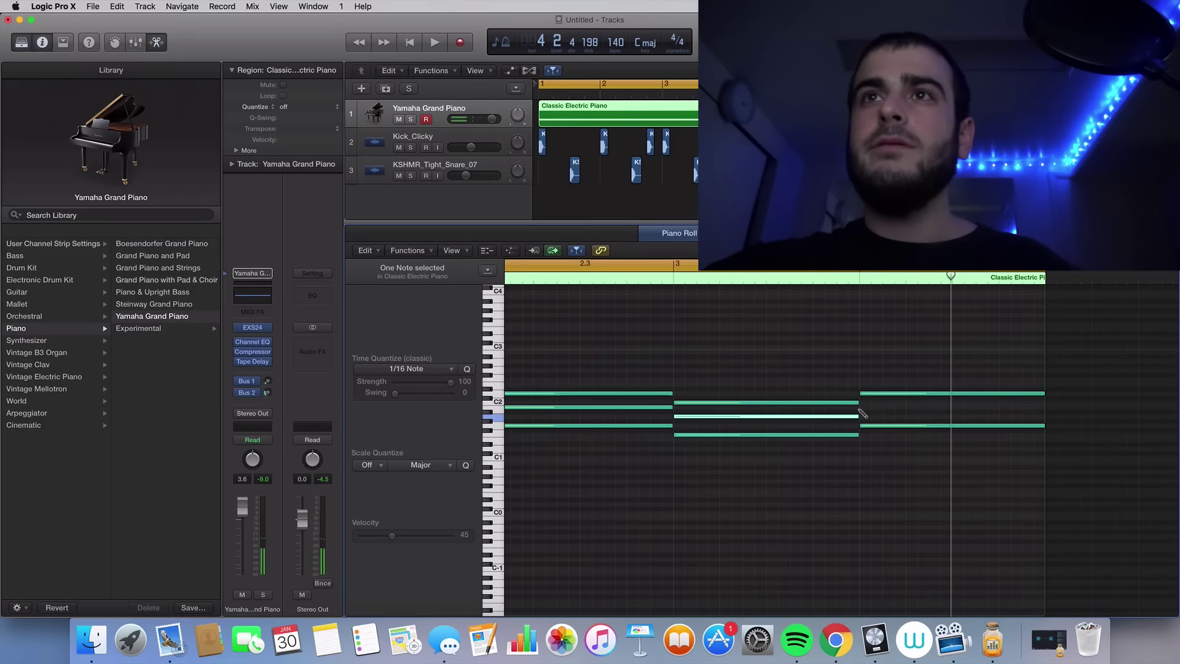
click(861, 408)
key(super+Left)
key(super+Left)
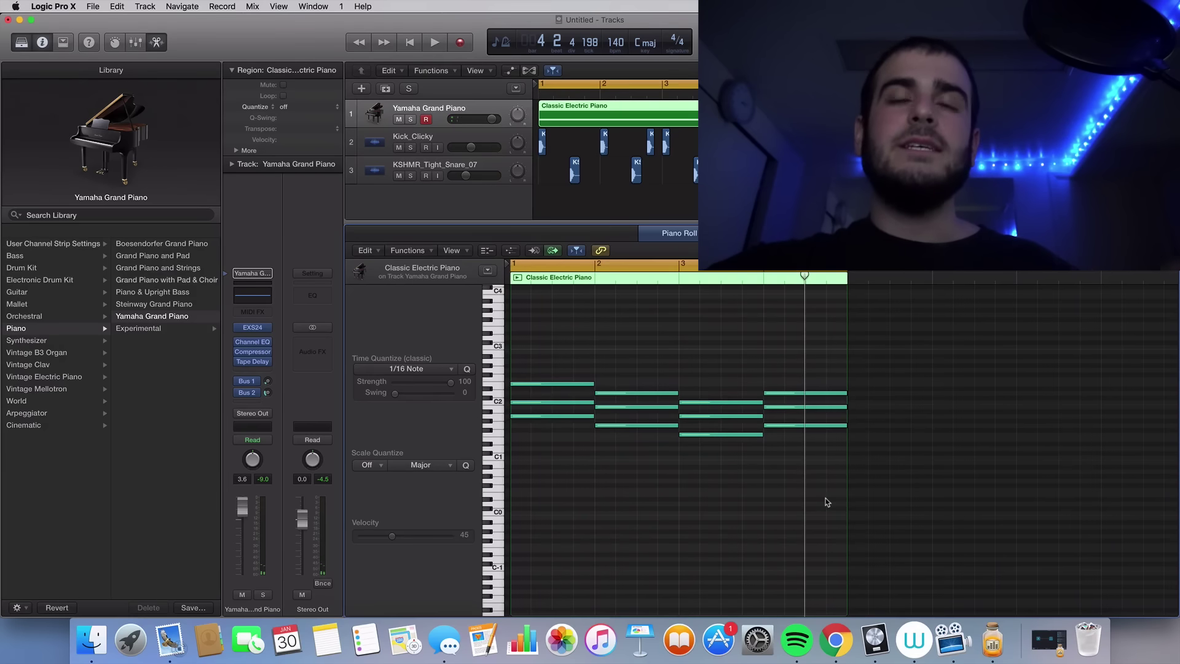
Listen to the completed three-voice chord progression together with the drums.
key(space)
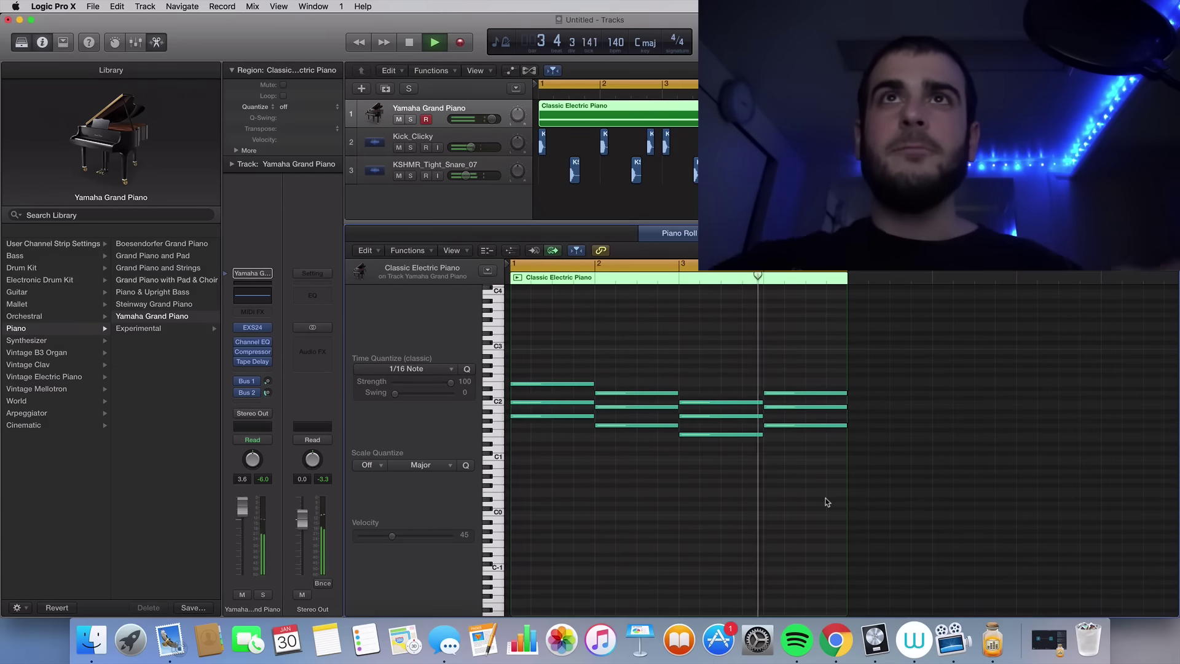
key(space)
drag(823, 490, 543, 360)
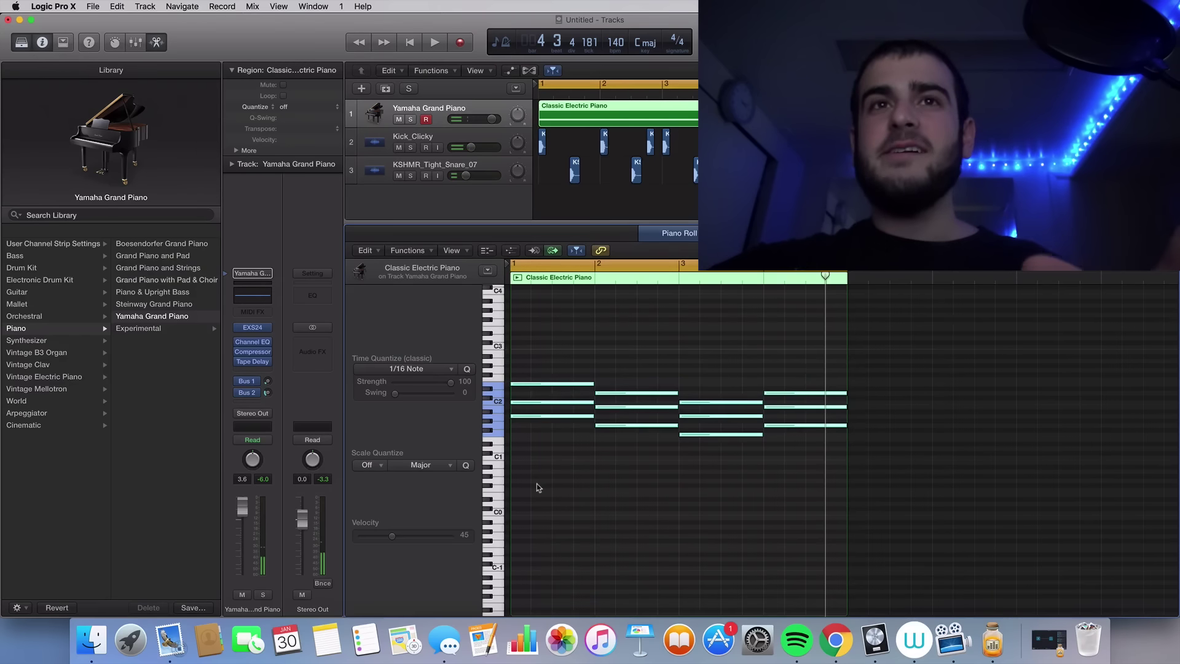
click(567, 559)
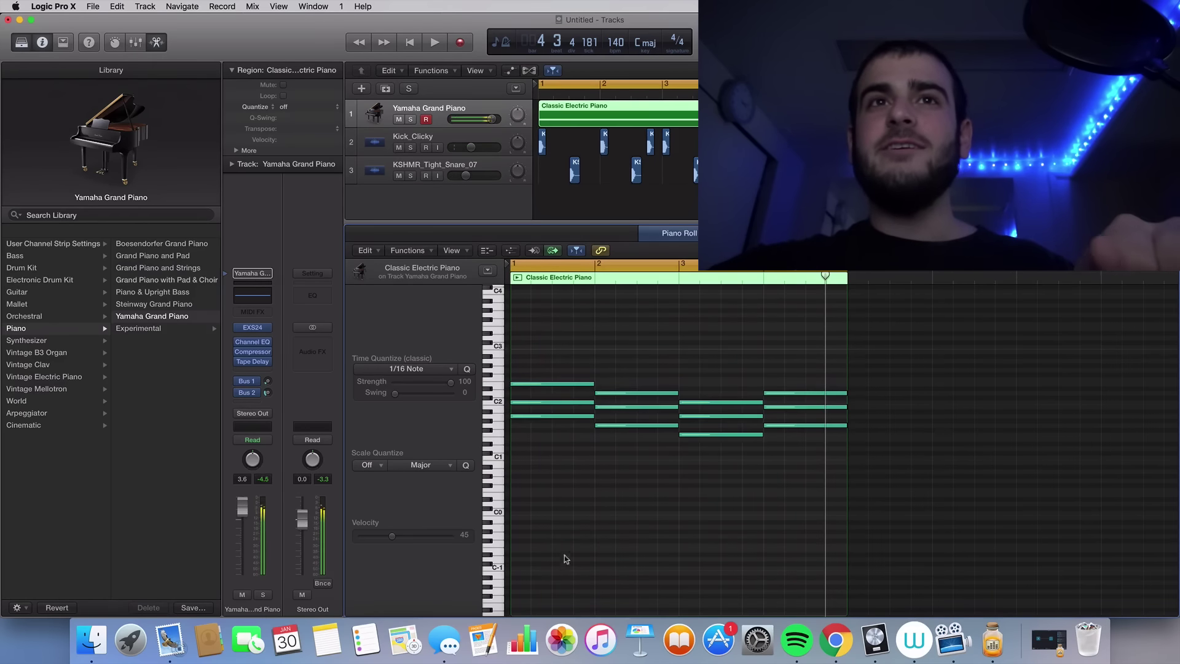
click(499, 401)
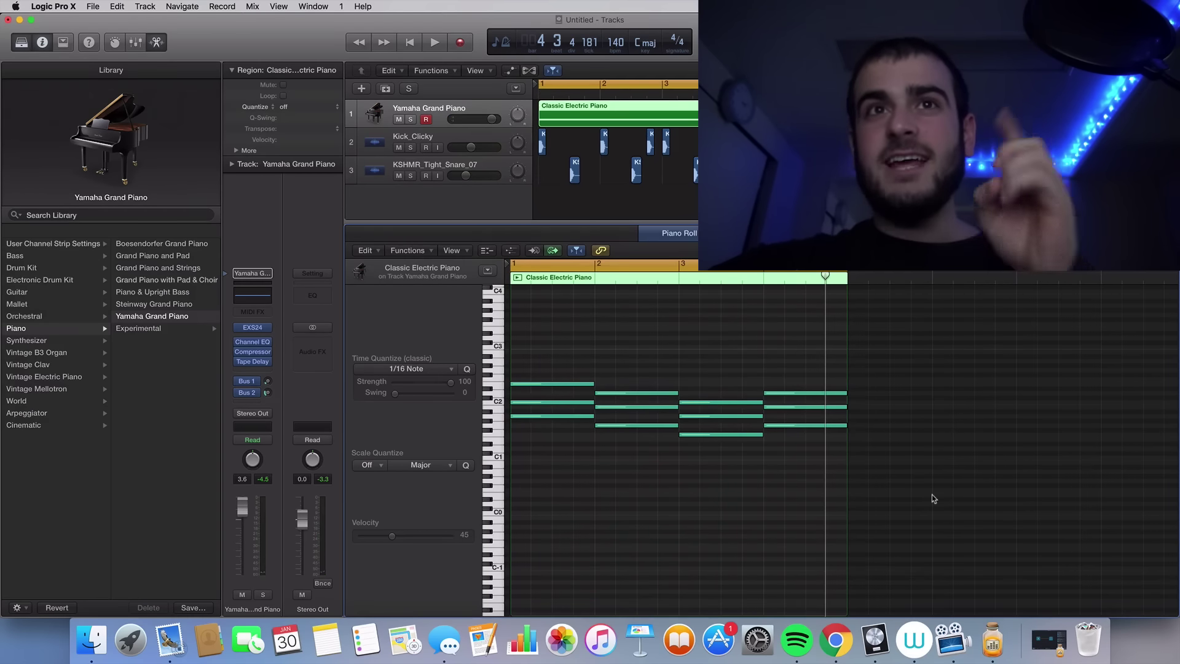
Transpose all twelve piano notes up one octave, with the lowest bar 1 note on A2.
drag(954, 483, 554, 326)
scroll(688, 501, up, 2)
scroll(687, 501, up, 1)
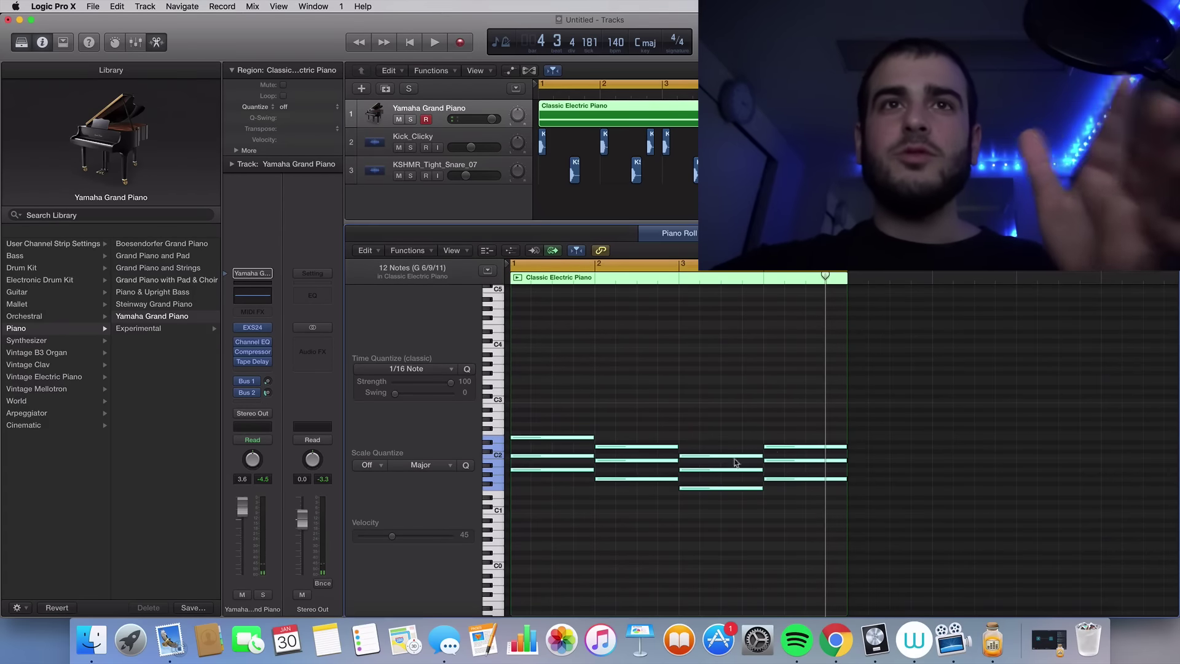
click(547, 469)
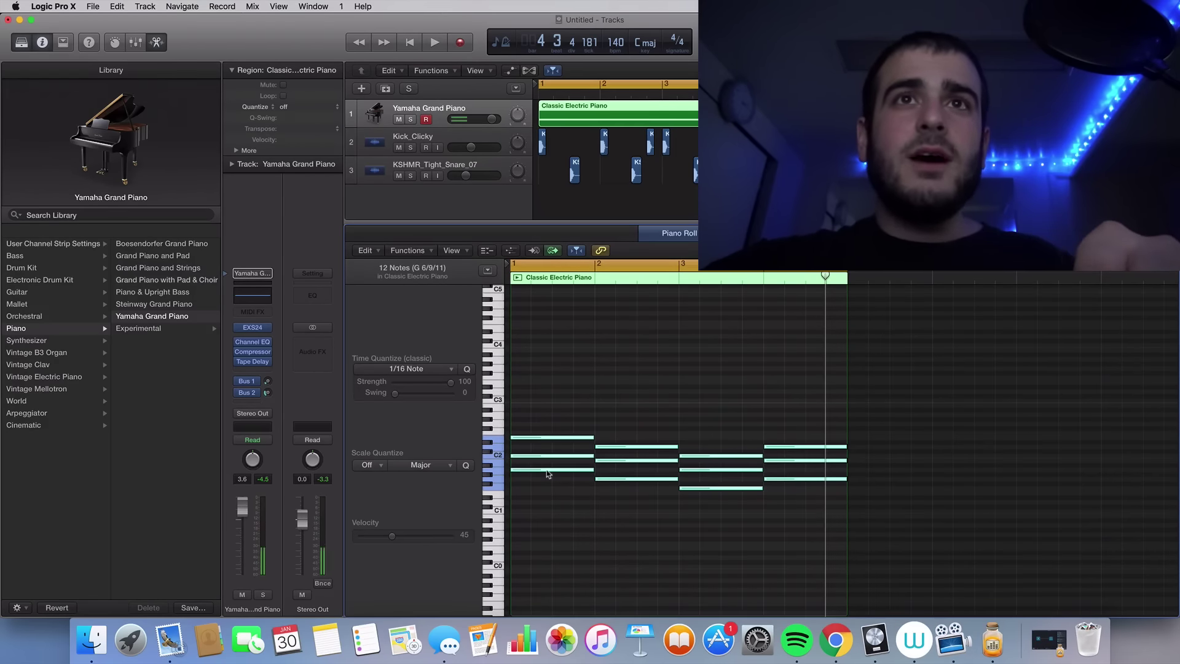
drag(547, 469, 544, 415)
click(583, 488)
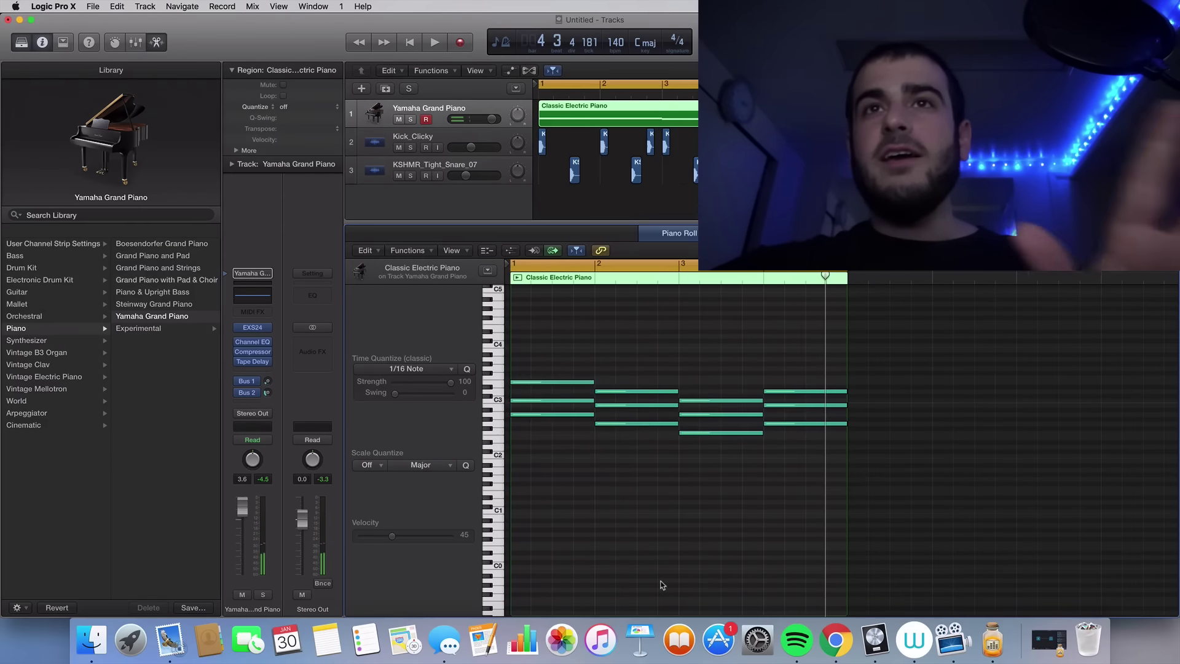
Try transposing all twelve piano notes up one semitone, and listen to the progression with the drums.
drag(566, 321, 788, 450)
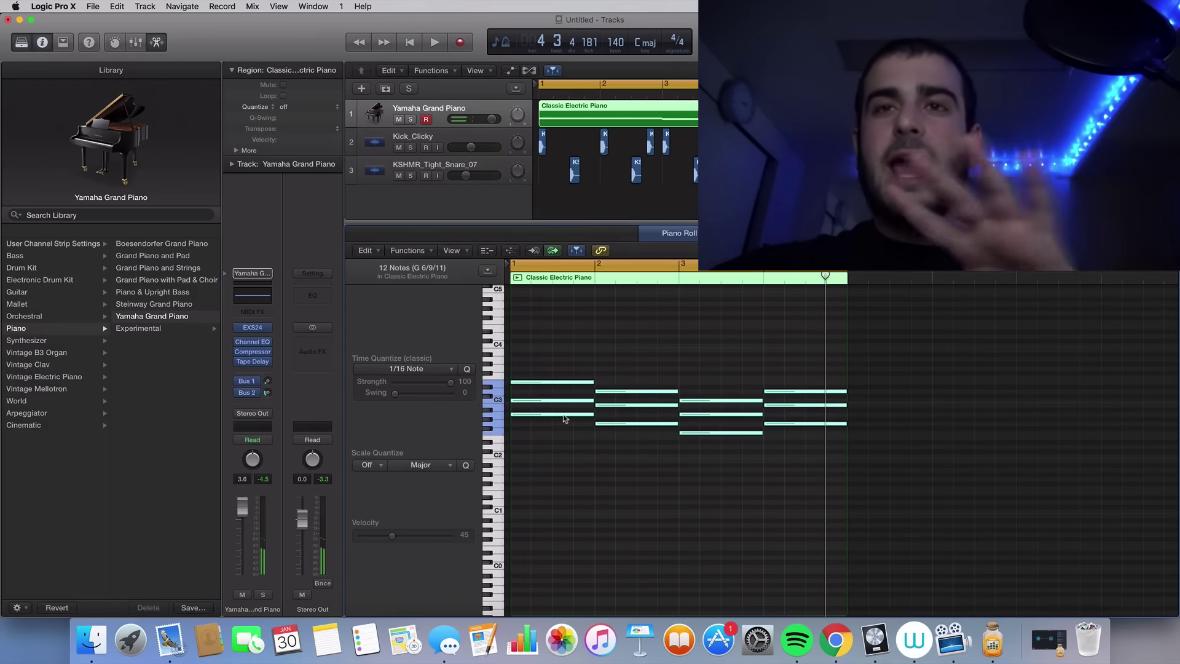
mouse_move(563, 415)
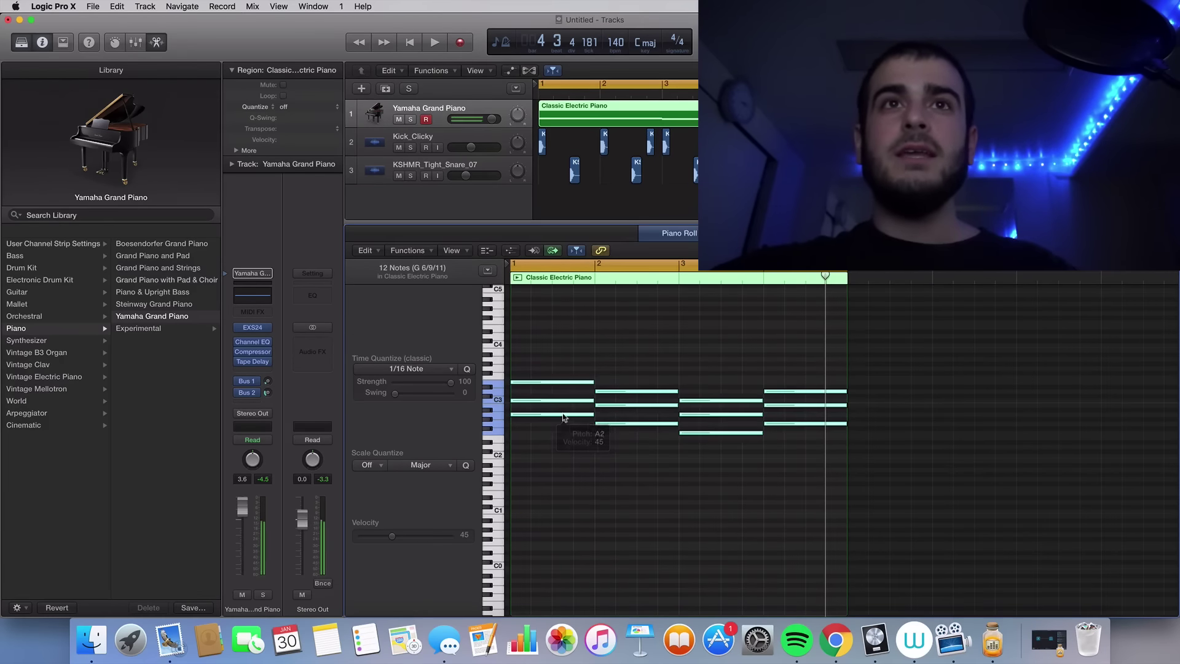
drag(563, 418, 563, 413)
click(678, 538)
key(space)
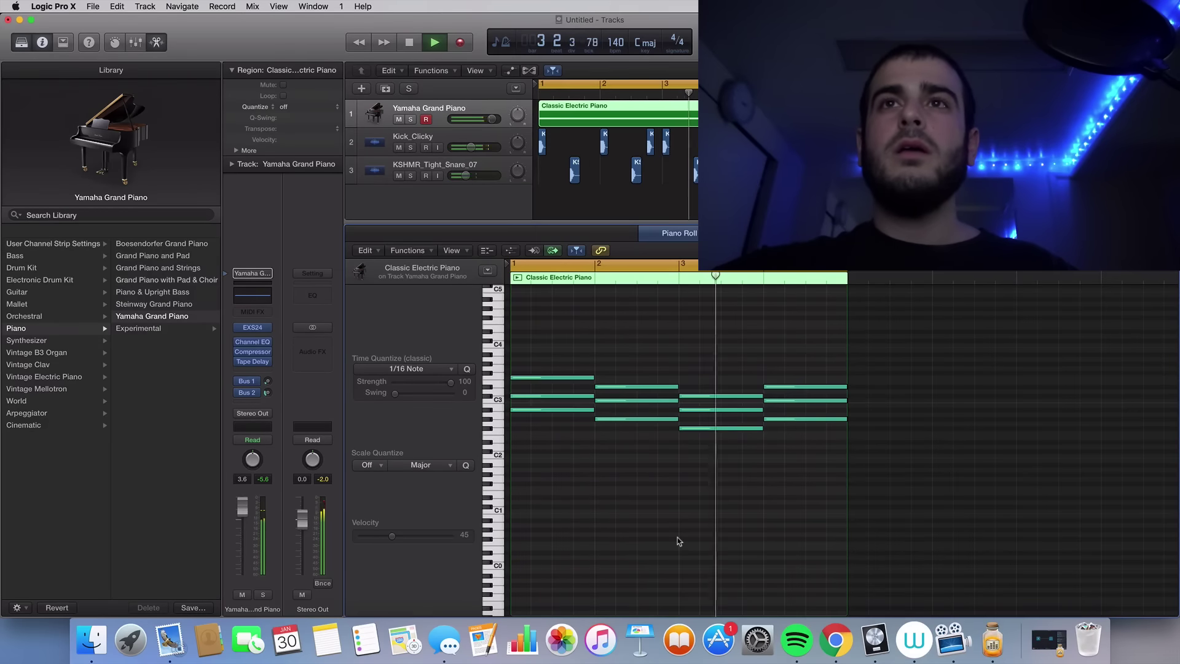
key(space)
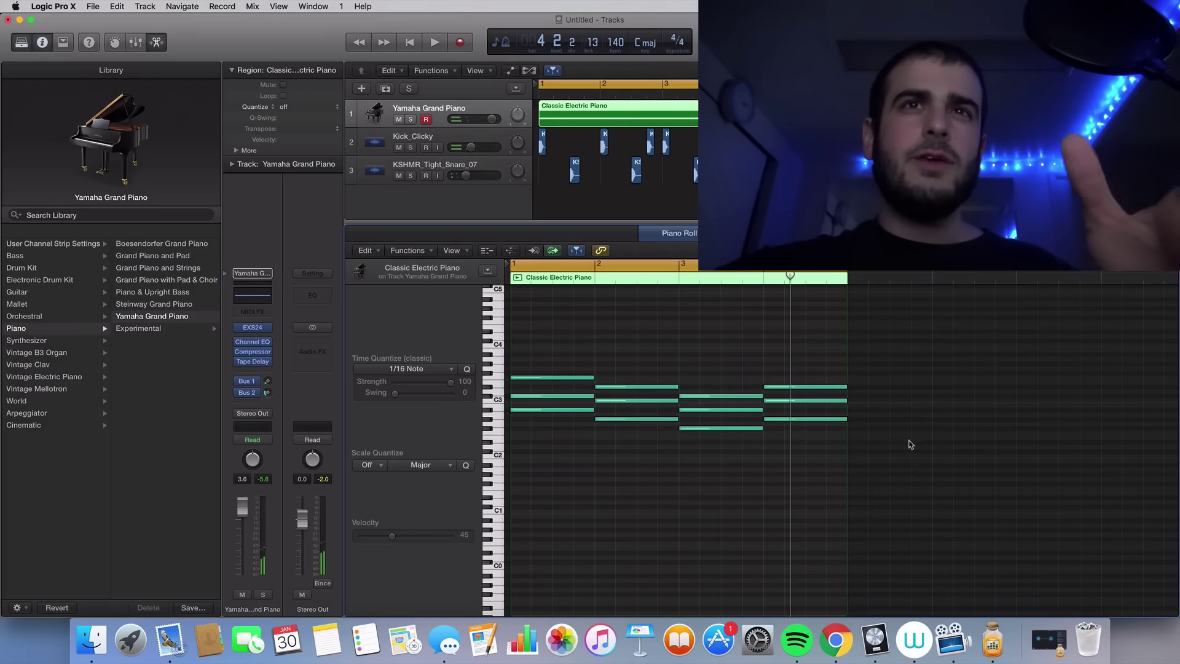
Move all twelve piano notes back down one semitone.
drag(910, 452, 514, 339)
drag(549, 412, 550, 419)
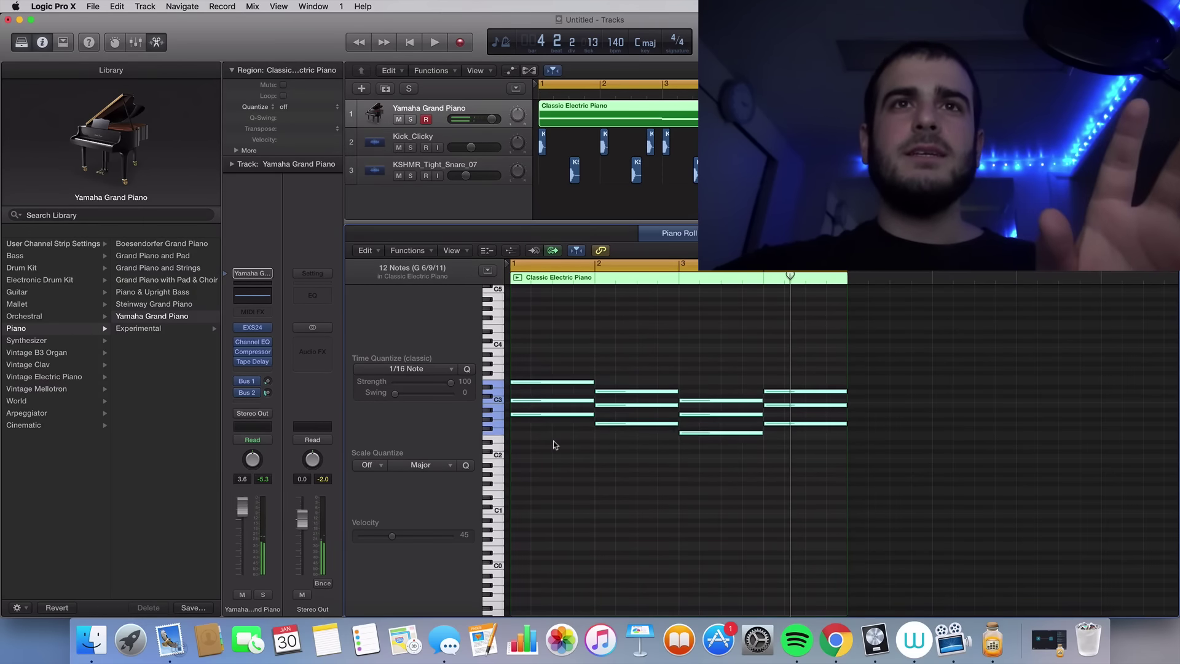
click(570, 500)
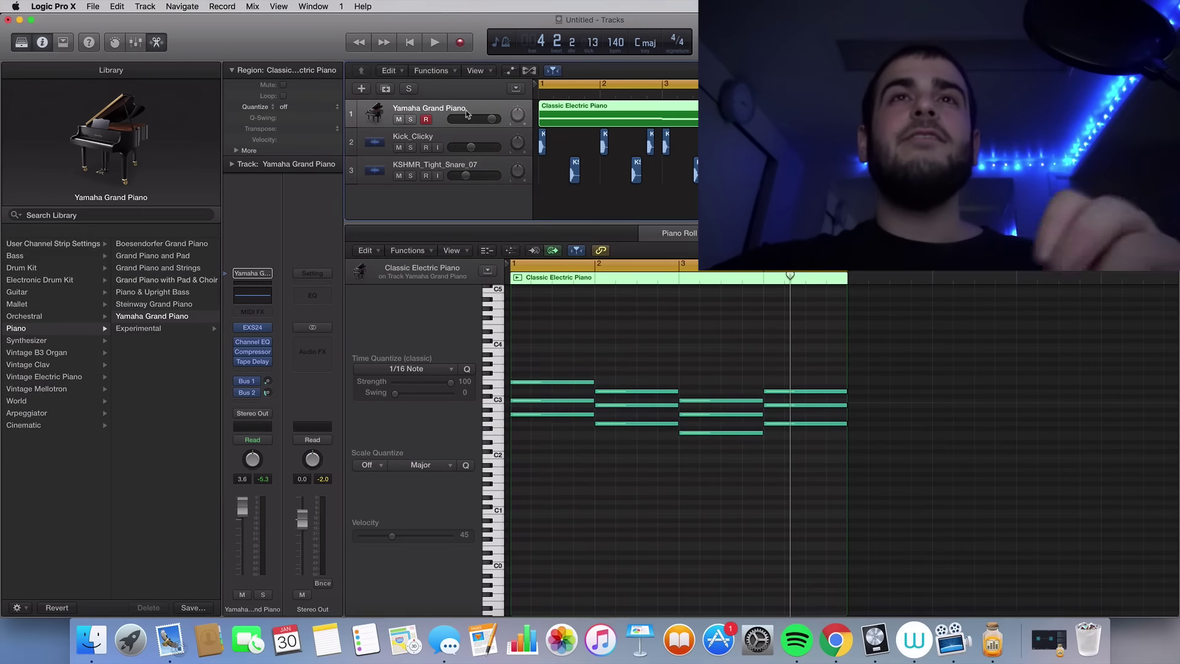
click(501, 182)
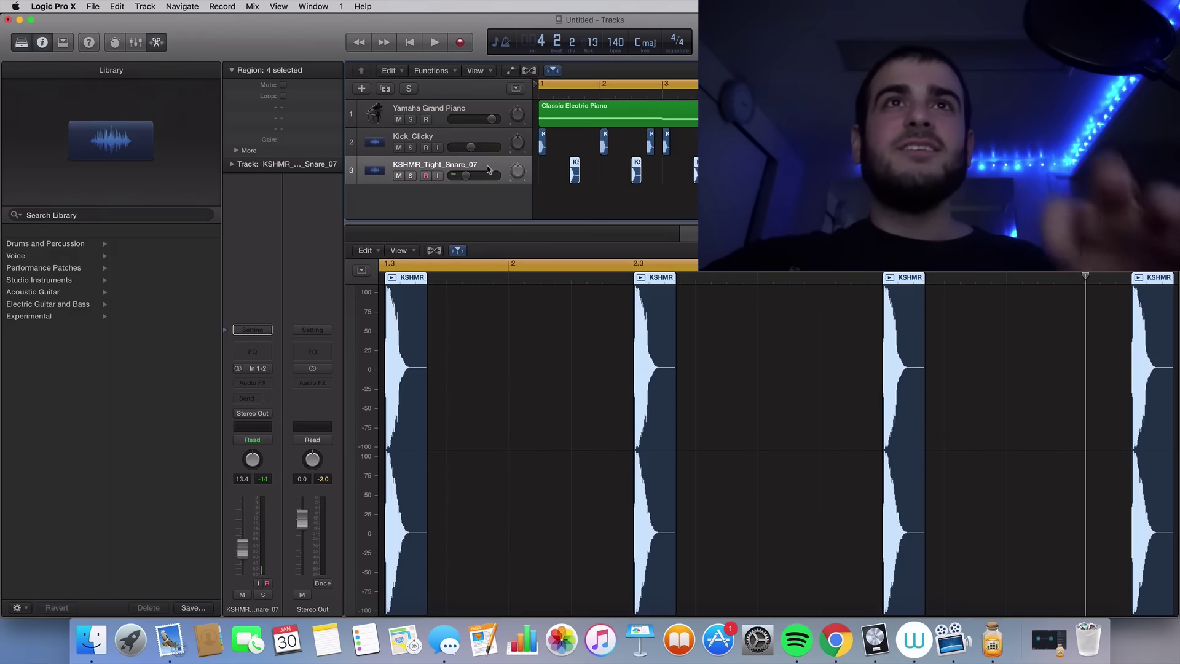
double_click(487, 203)
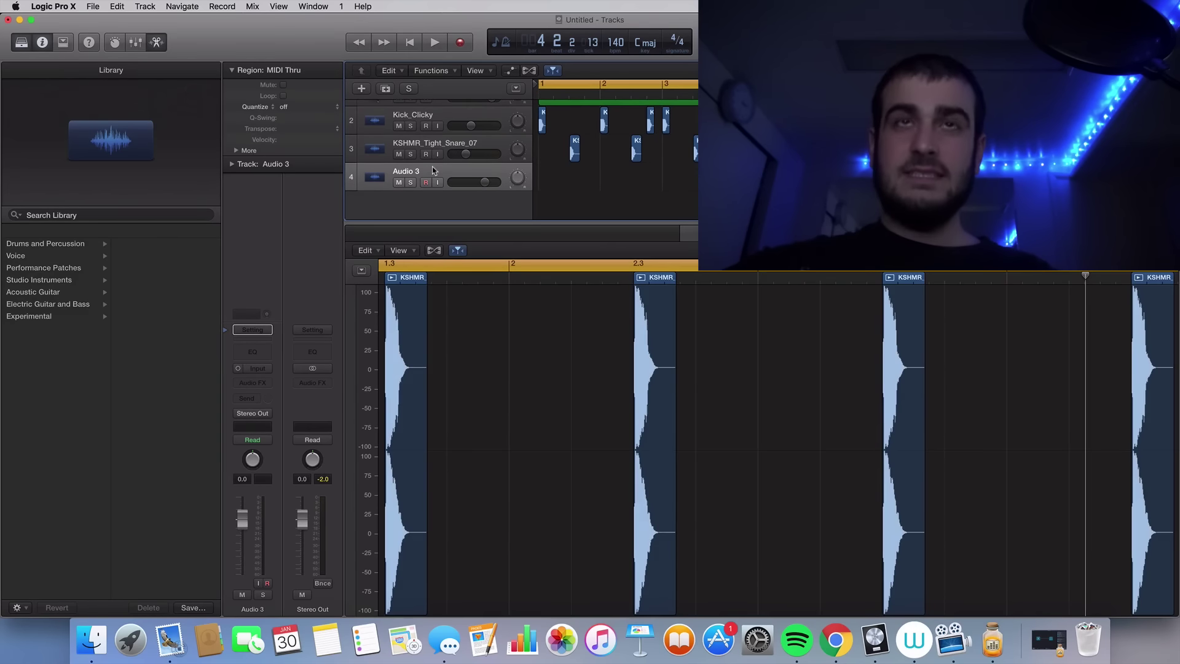
key(super+z)
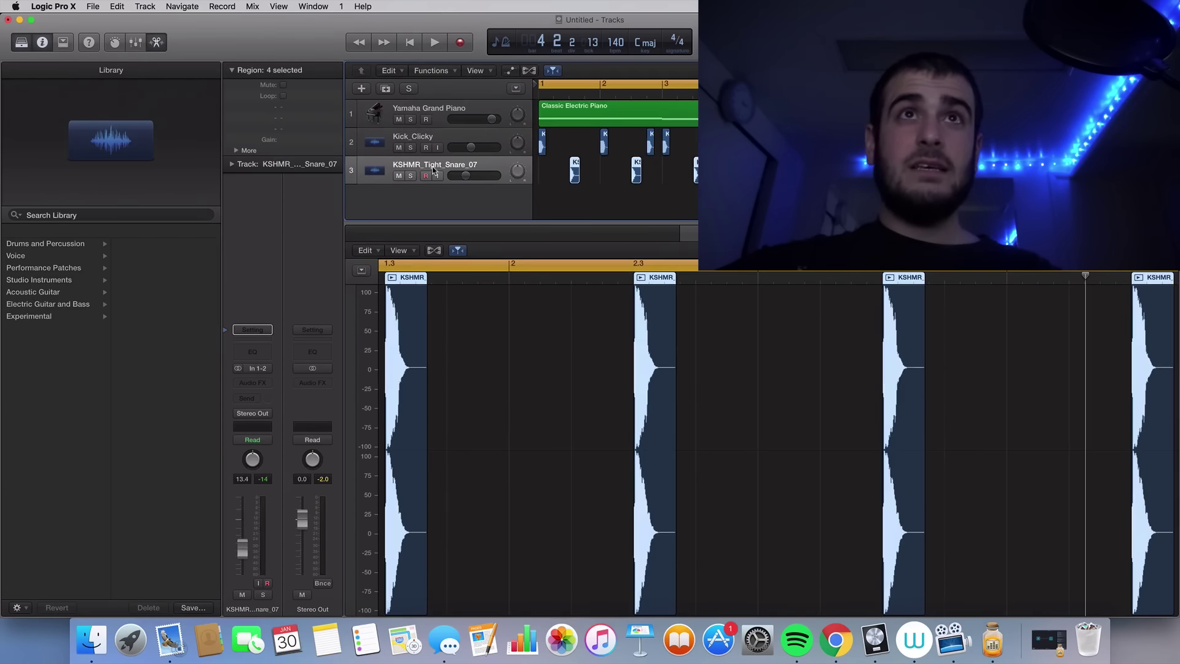
Create a new software instrument track below the snare track and load Ultrabeat as its instrument.
click(443, 107)
double_click(442, 203)
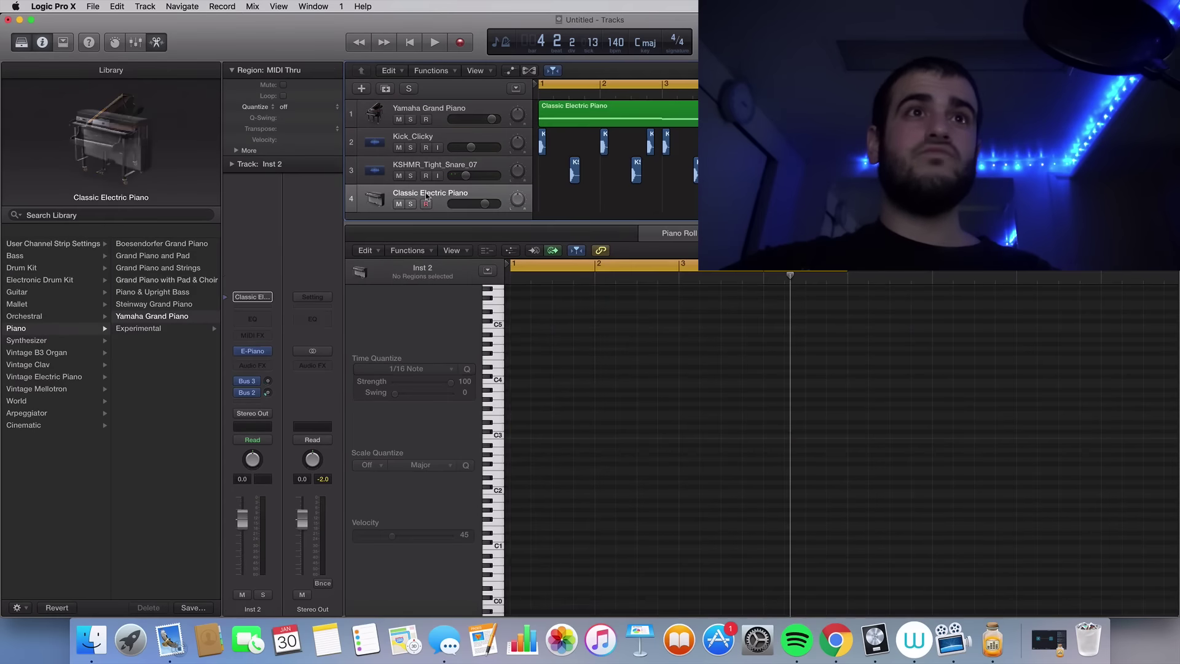
click(268, 355)
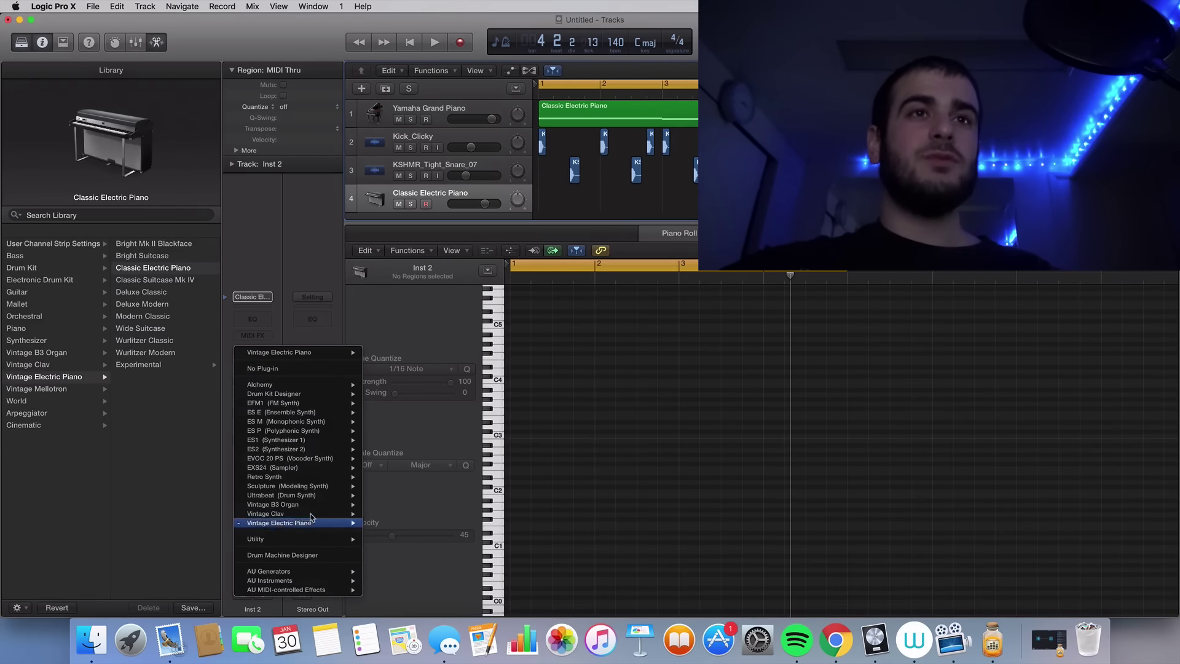
mouse_move(314, 488)
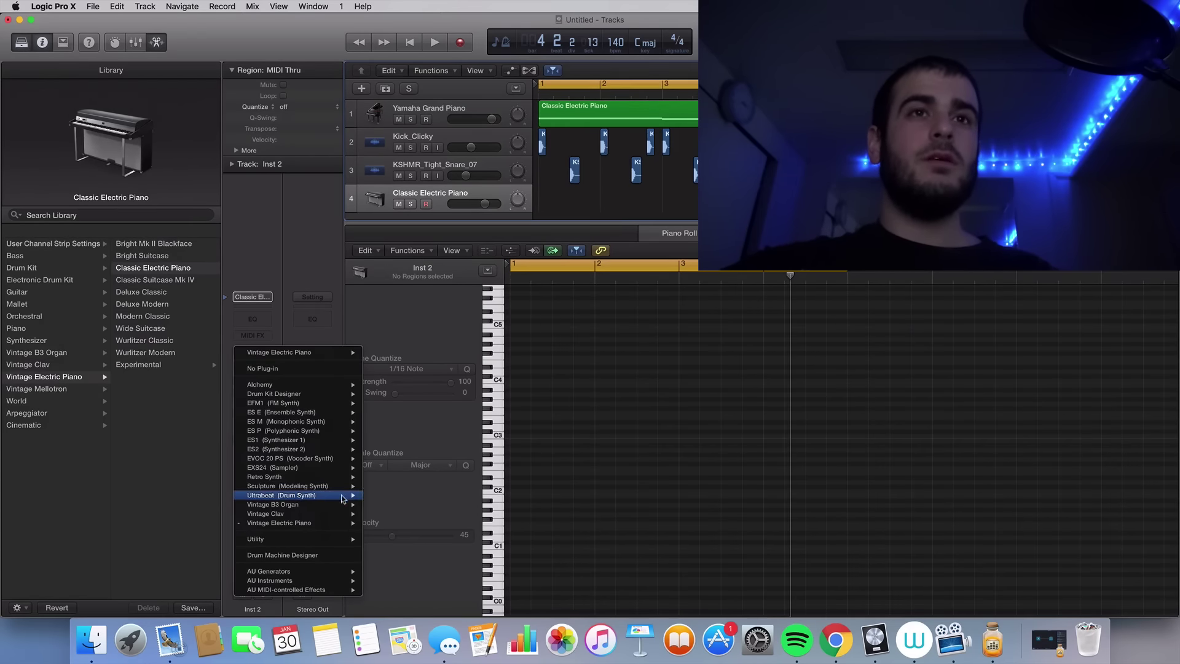
click(385, 496)
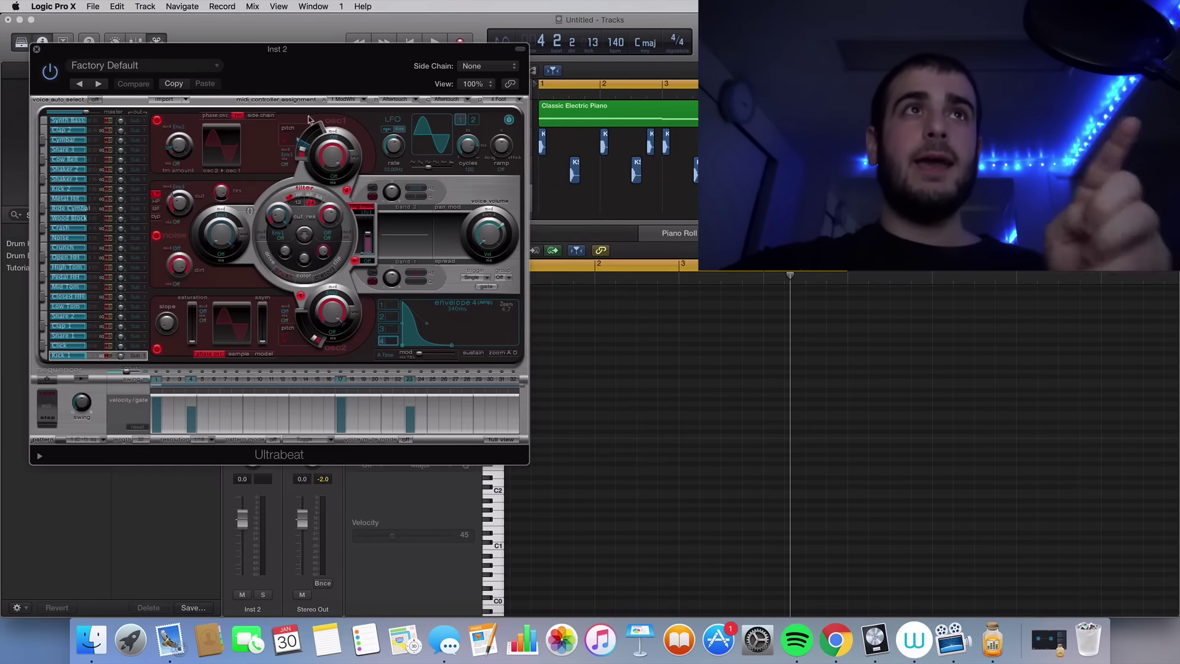
Load the Boutique 808 drum kit in Ultrabeat, audition a drum sound and close the plug-in window.
click(210, 69)
mouse_move(120, 269)
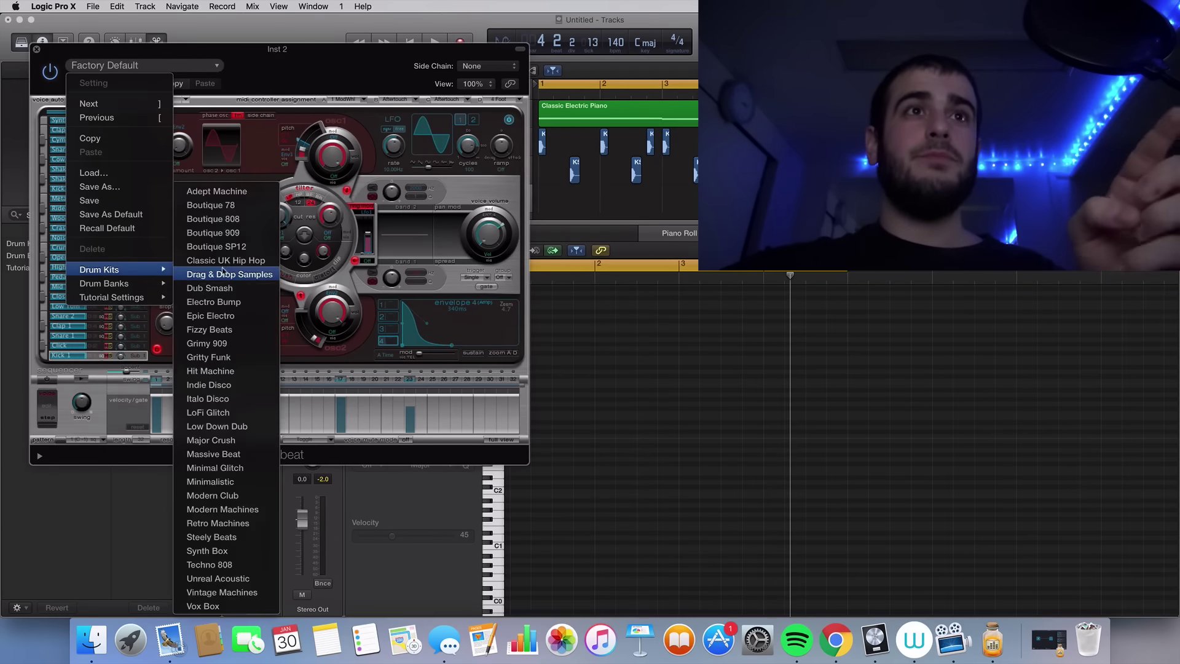
click(244, 220)
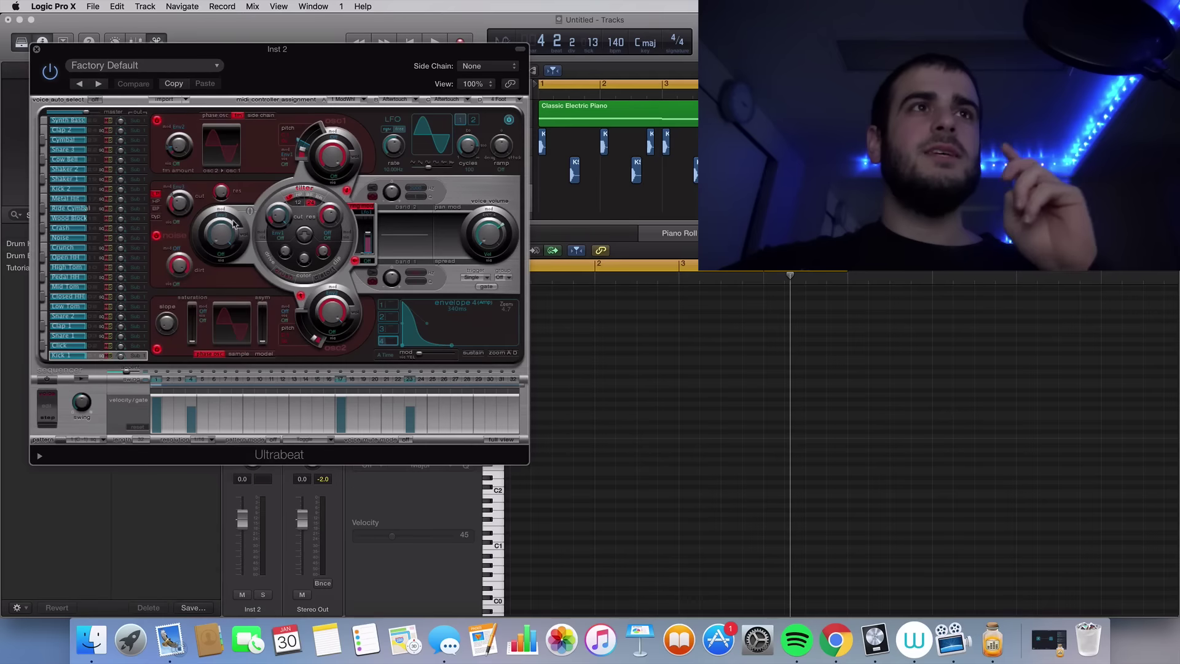
click(46, 302)
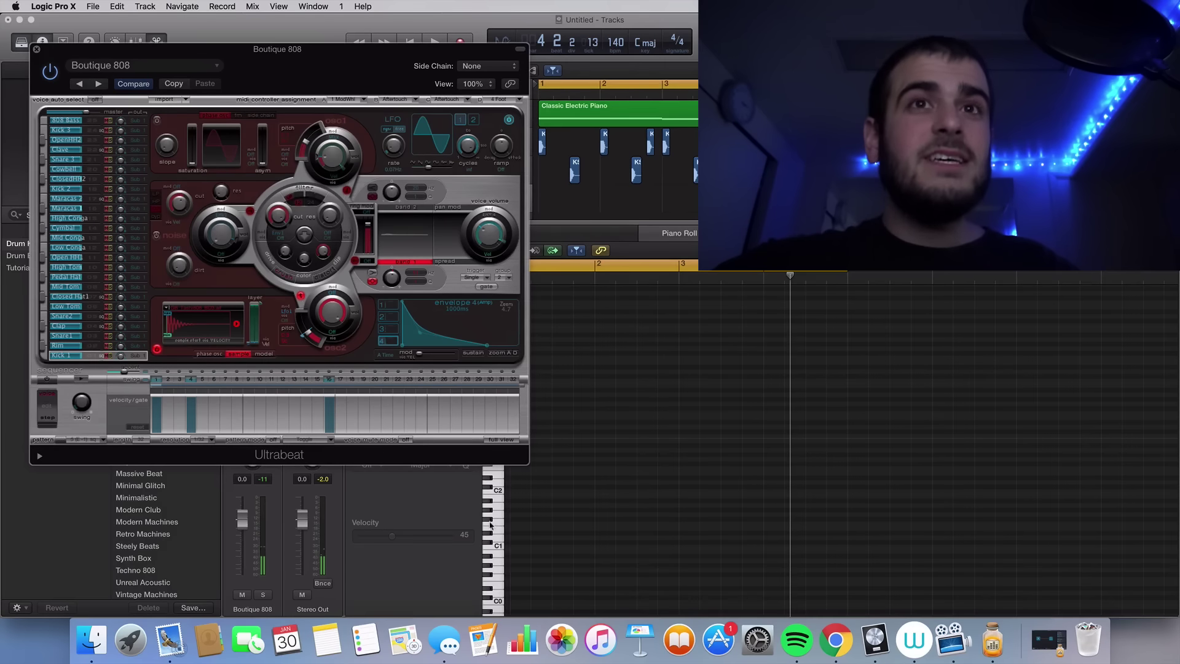
key(super+w)
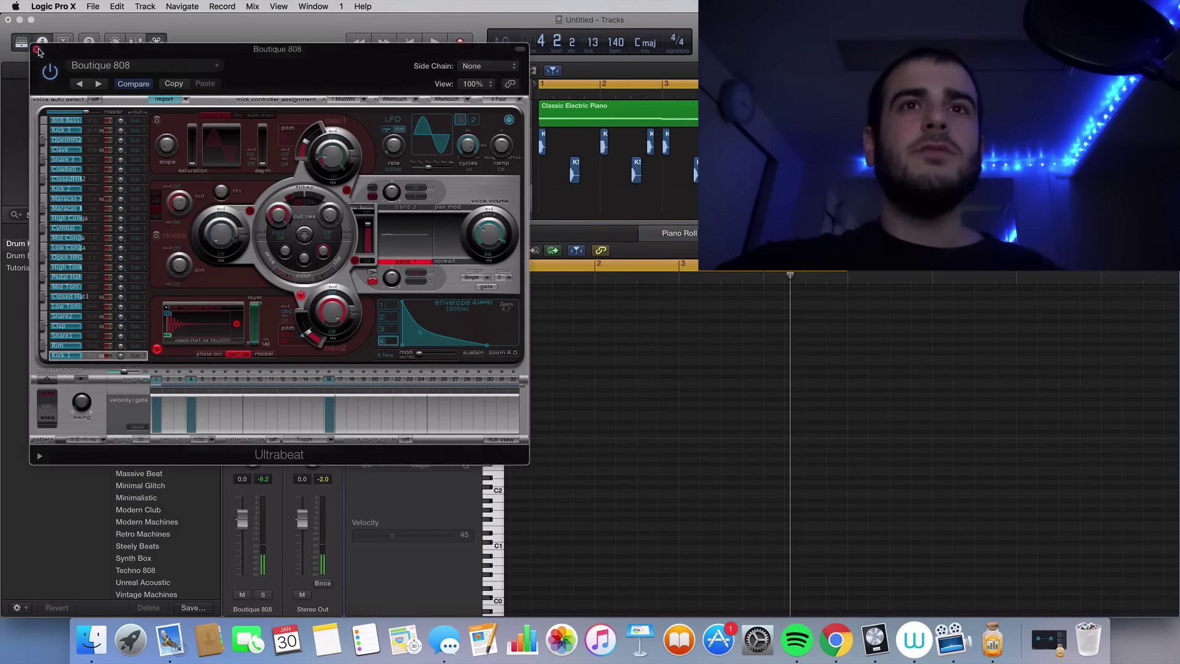
key(super+w)
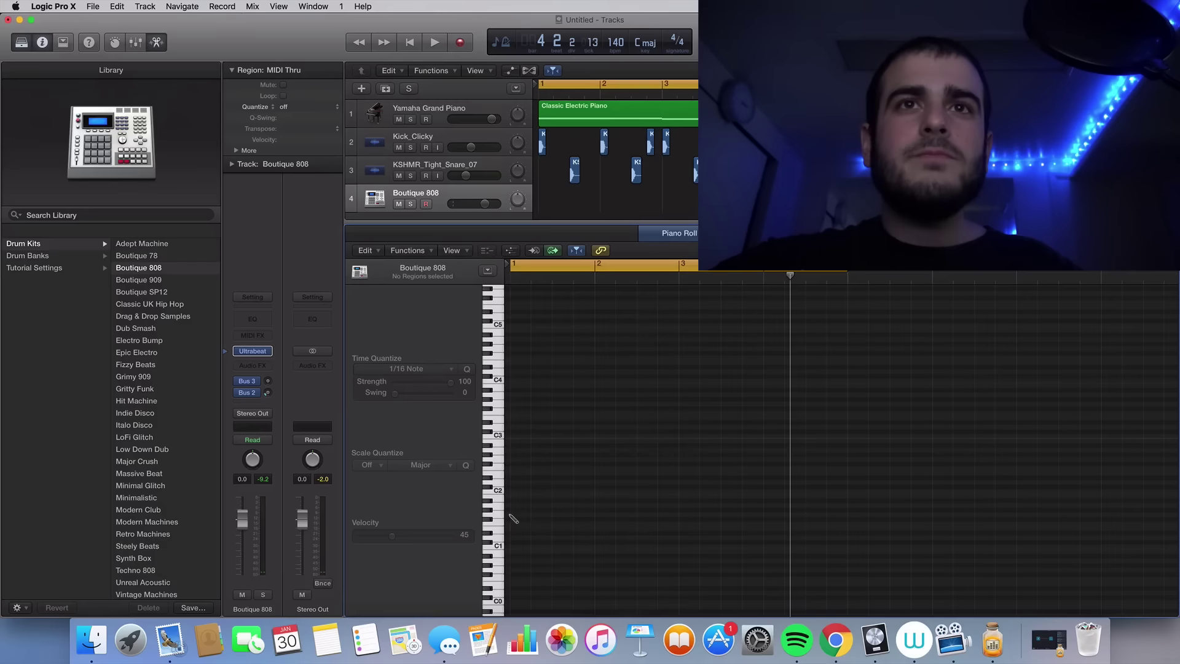
Add a one-bar F#1 note in bar 1 of the Boutique 808 track and set its velocity to 127.
click(514, 519)
drag(537, 517, 533, 523)
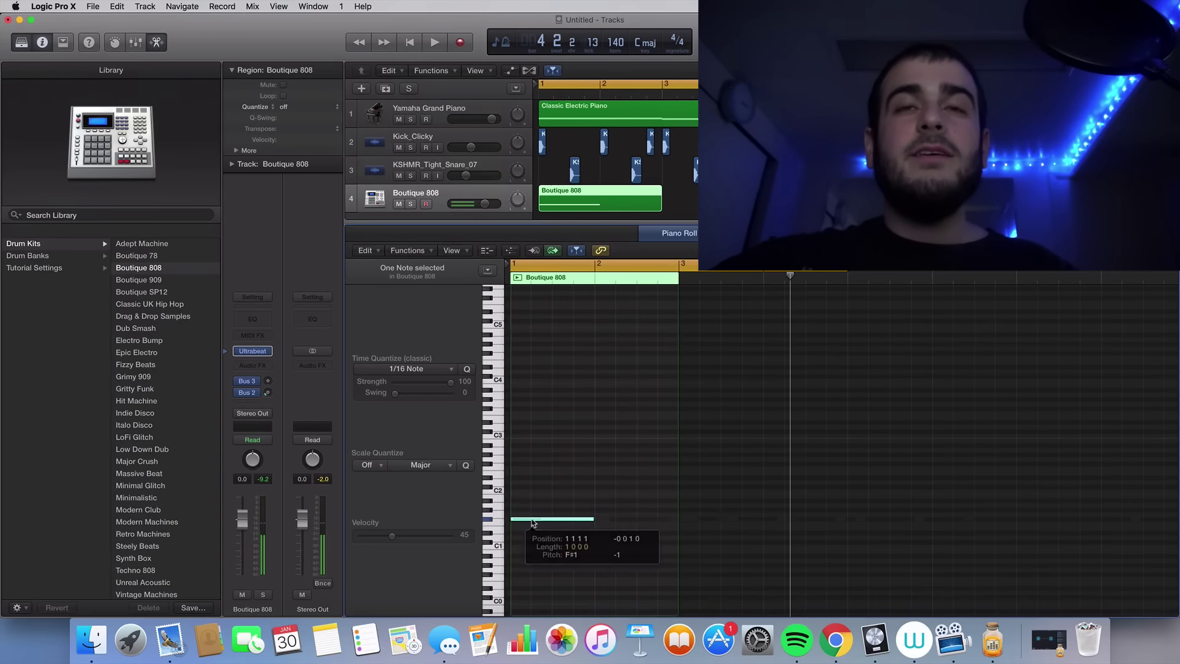
click(565, 539)
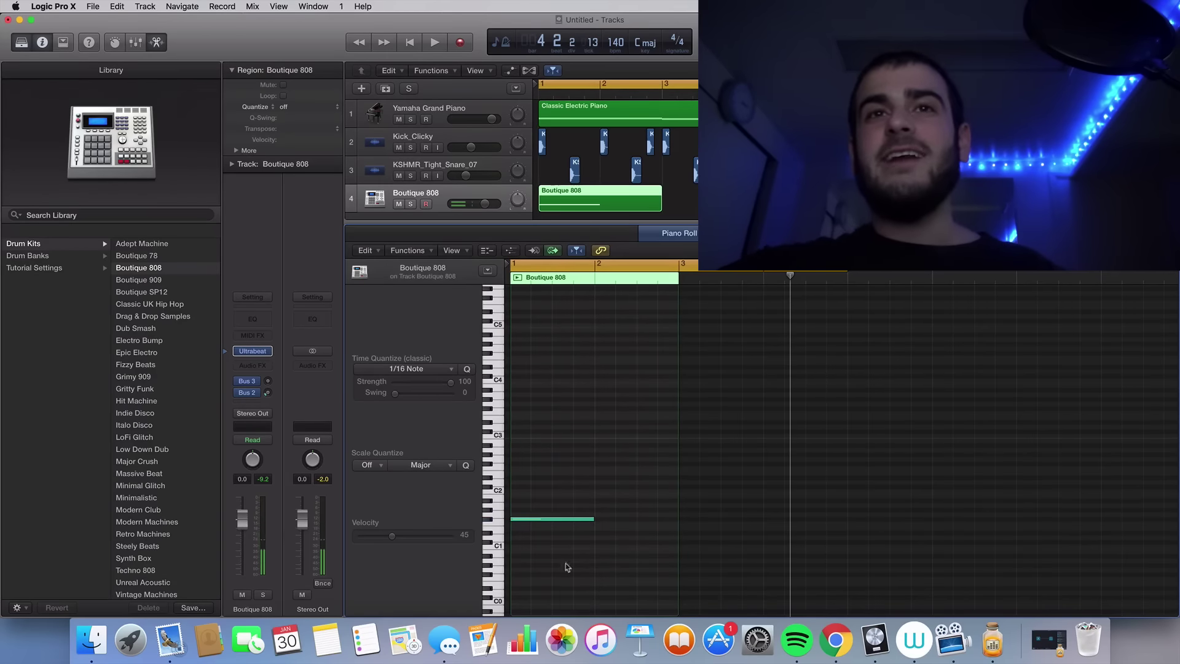
click(578, 521)
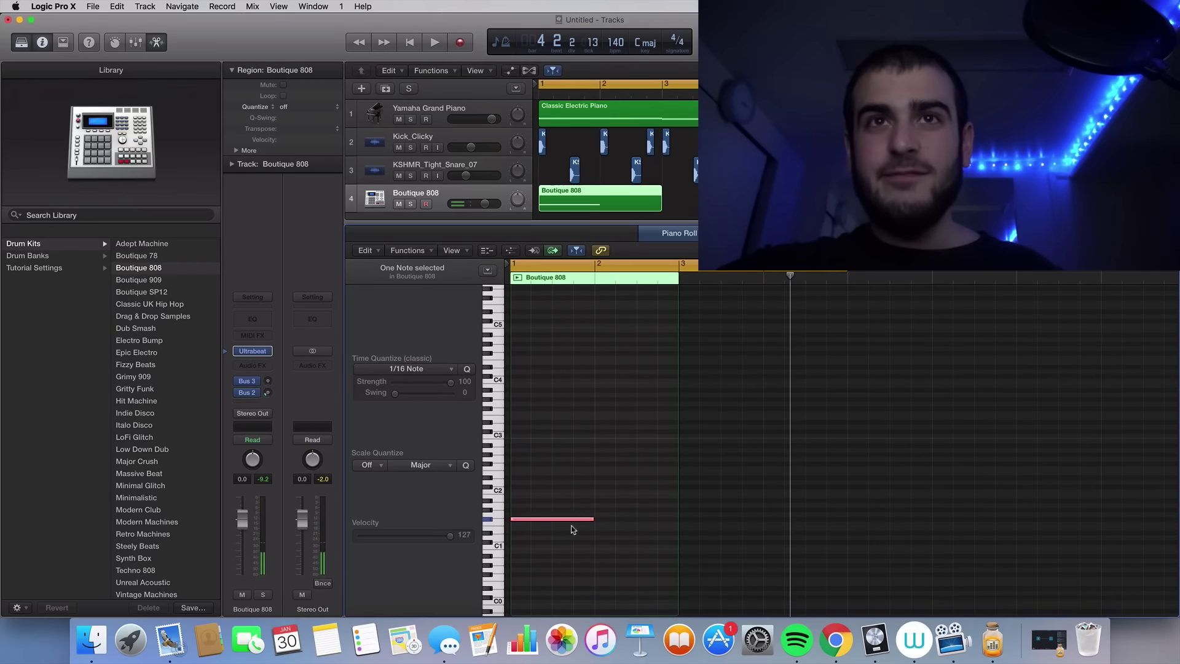
Shorten the F#1 note to a quarter note, repeat it to give four notes in bar 1, and play the result.
key(space)
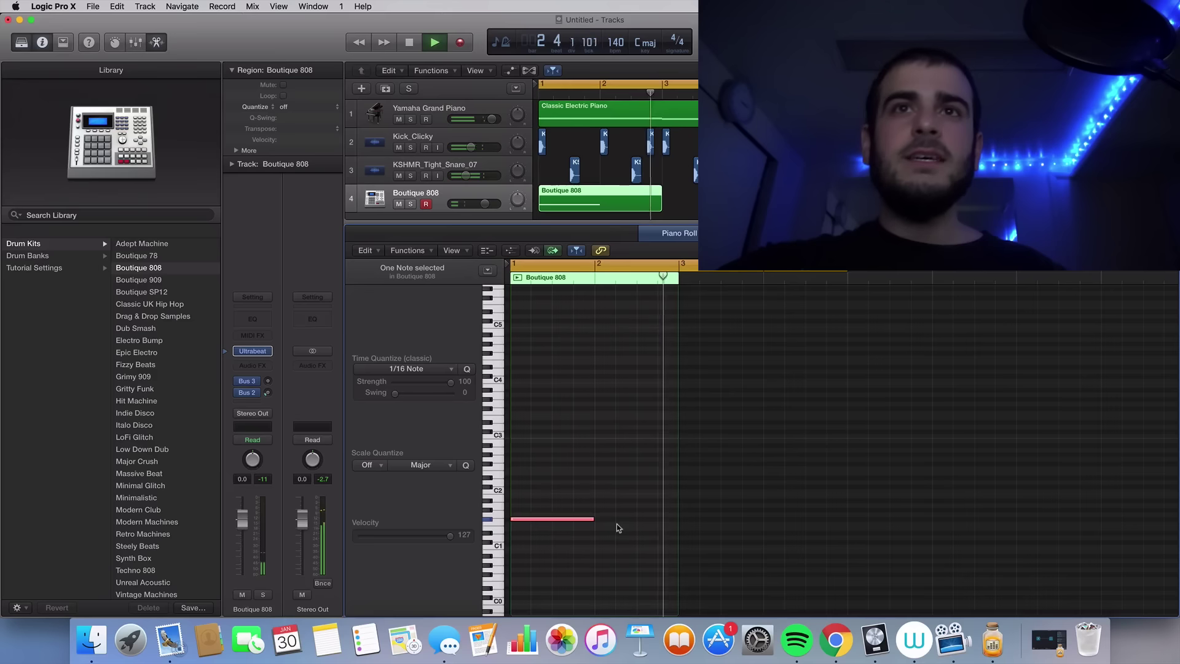
key(space)
drag(592, 520, 539, 524)
click(547, 521)
scroll(614, 524, up, 5)
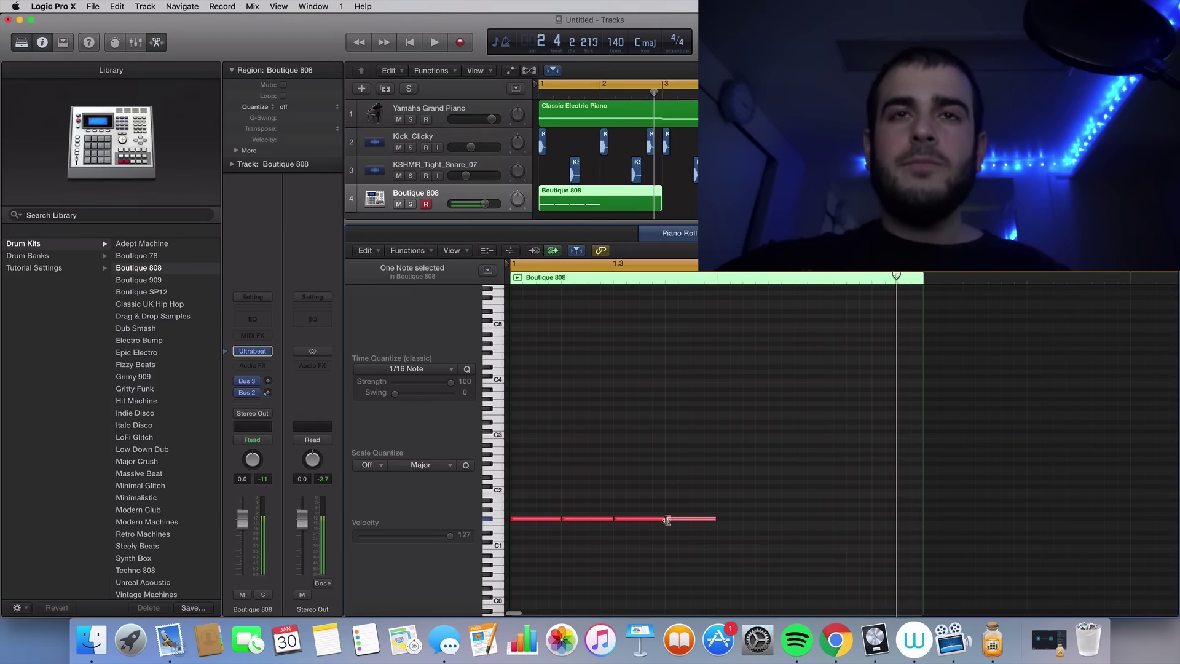
key(space)
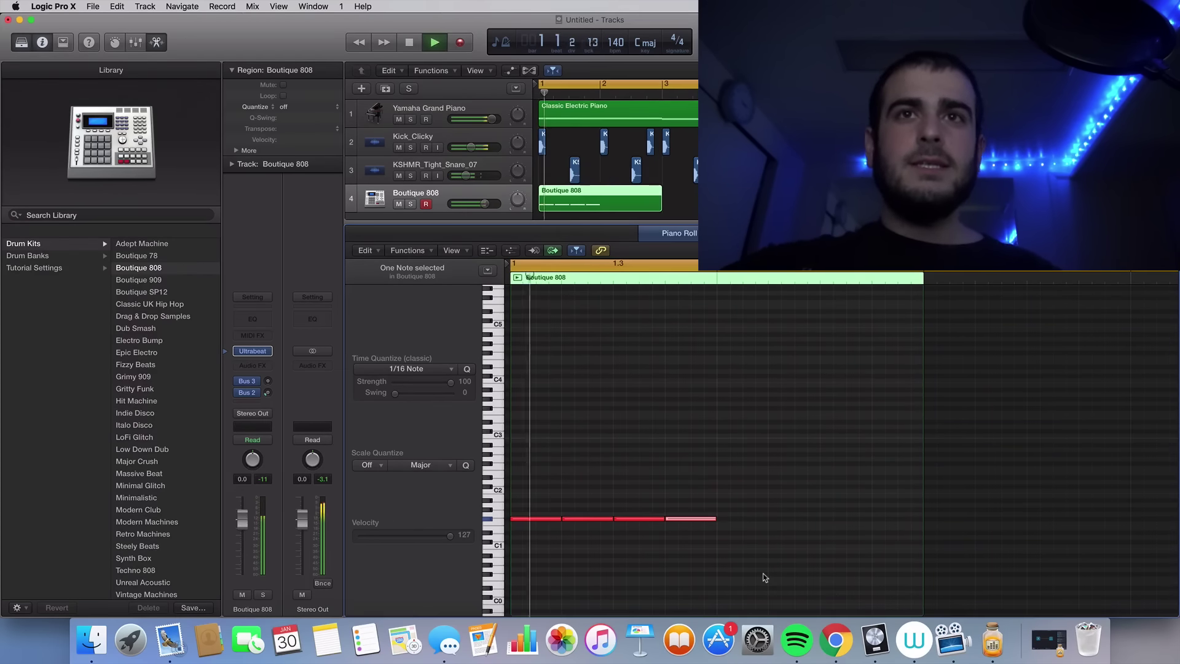
key(space)
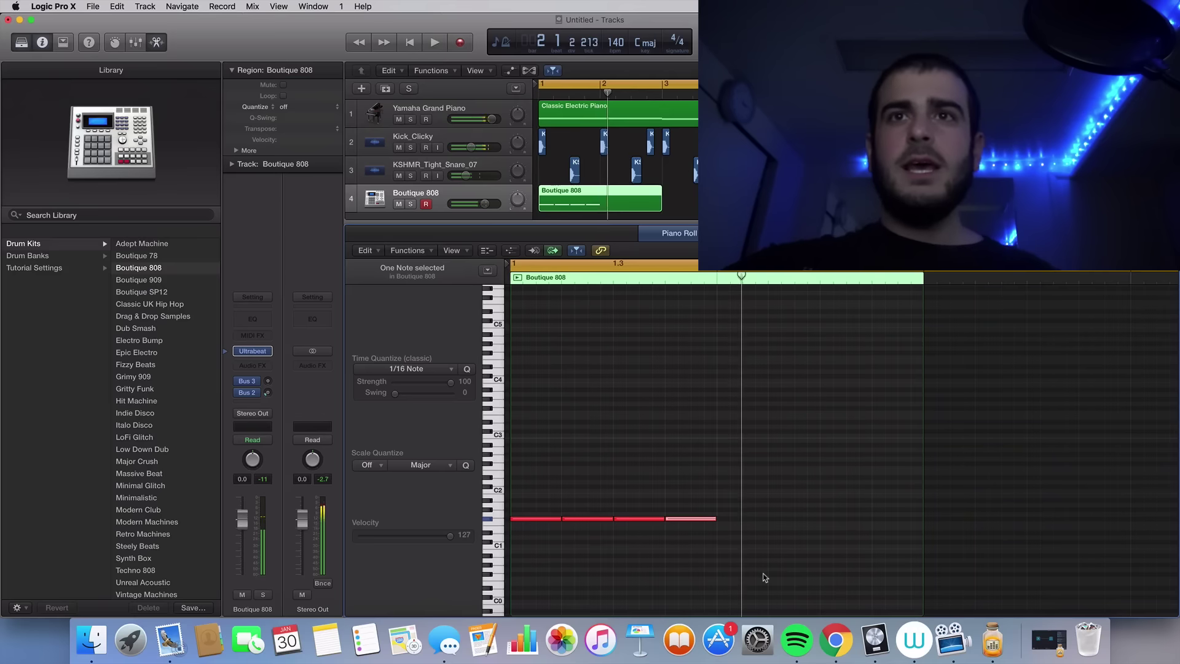
Repeat the four hi-hat notes into bar 2, split the last one into two eighth notes and play the pattern.
drag(763, 552, 505, 510)
key(super+r)
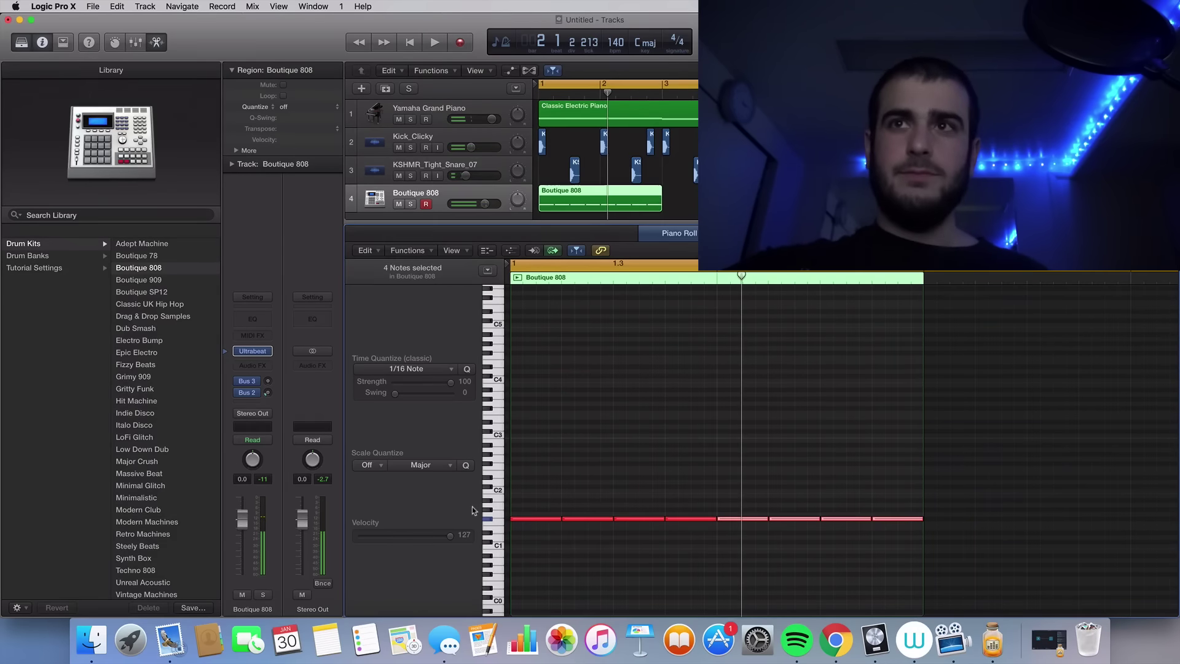
click(903, 524)
drag(920, 518, 897, 522)
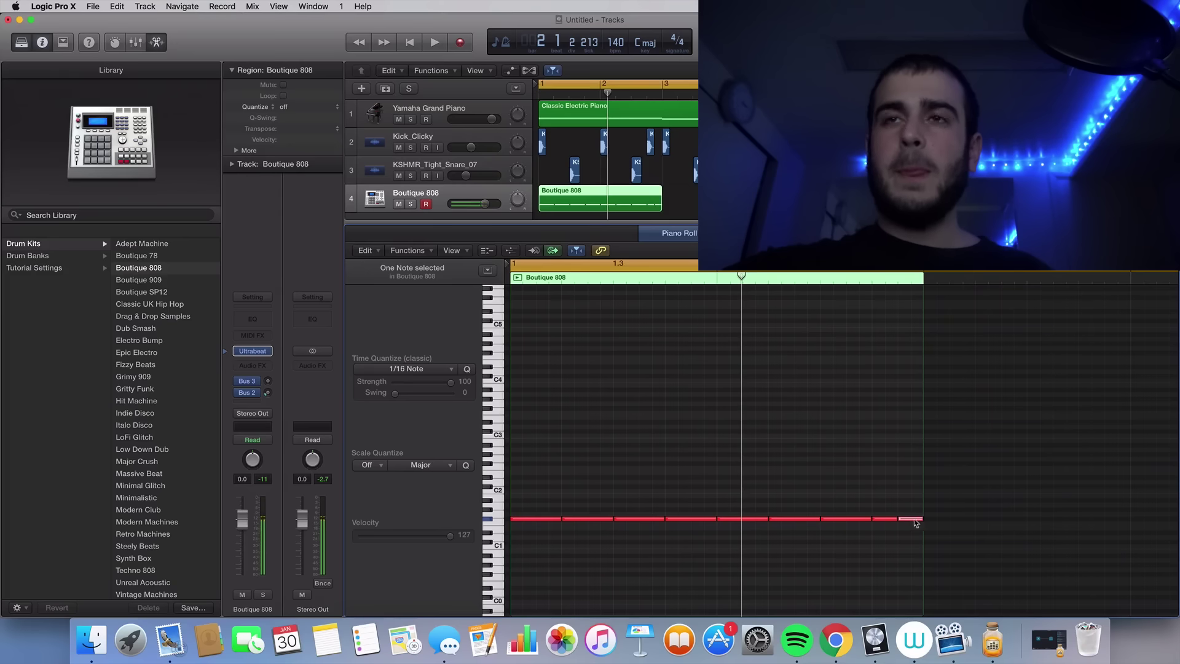
key(space)
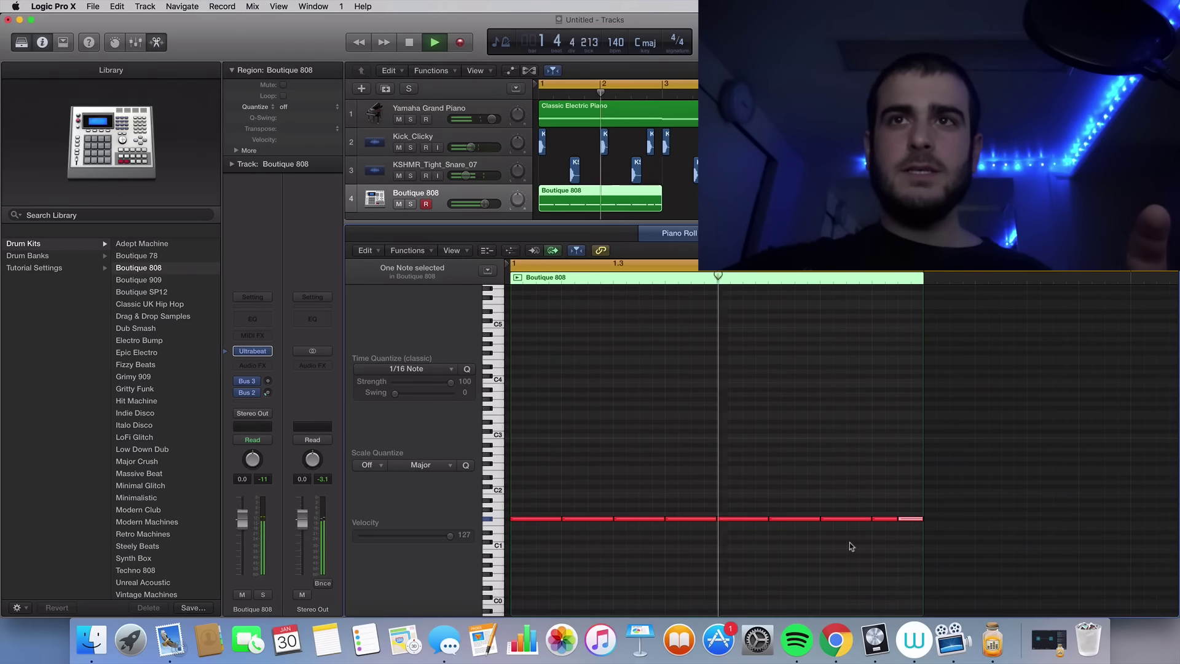
key(space)
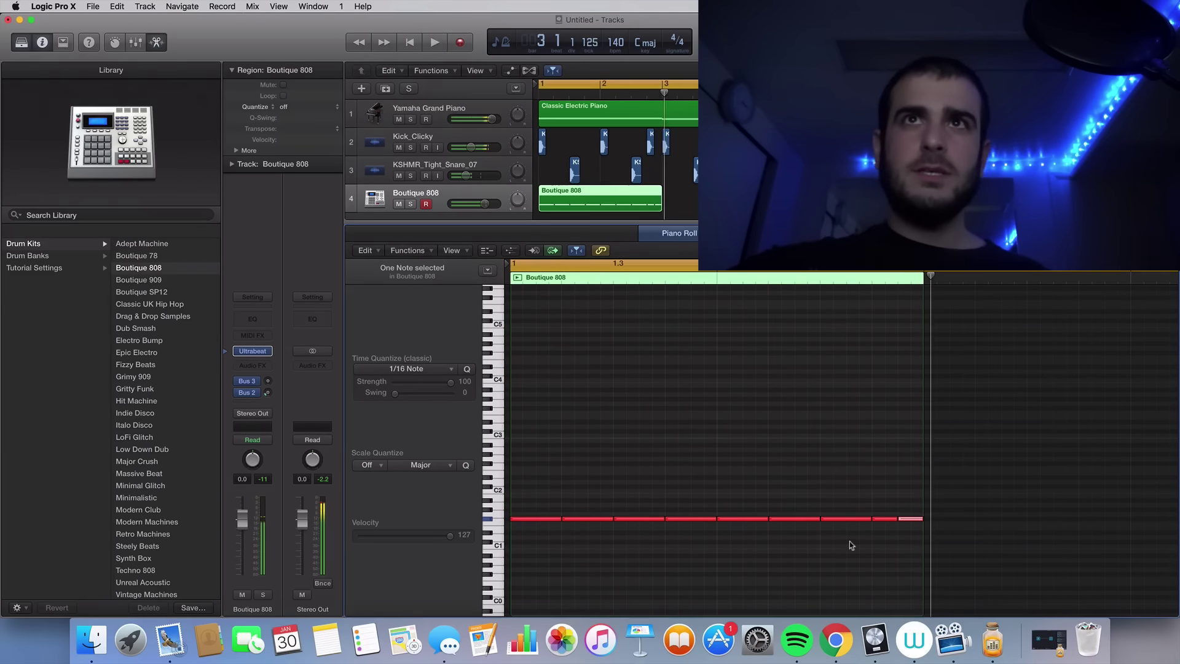
Loop the Boutique 808 region, close the piano roll and lower the track's volume to -5.4 dB during playback.
drag(656, 195, 725, 195)
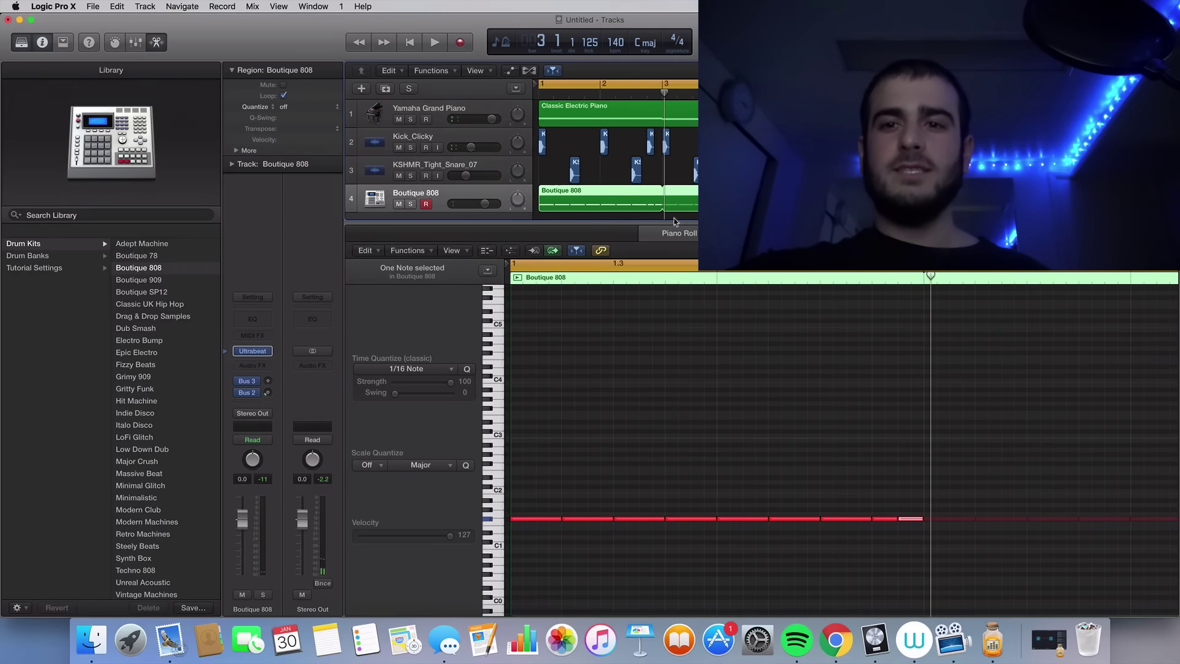
key(p)
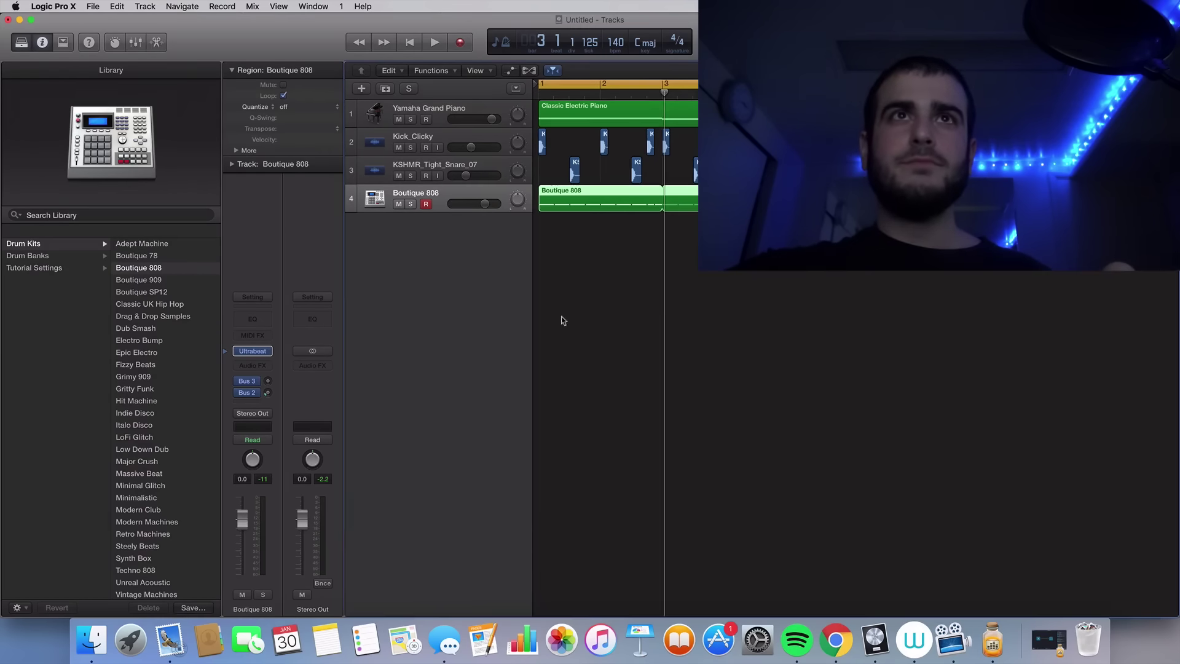
key(space)
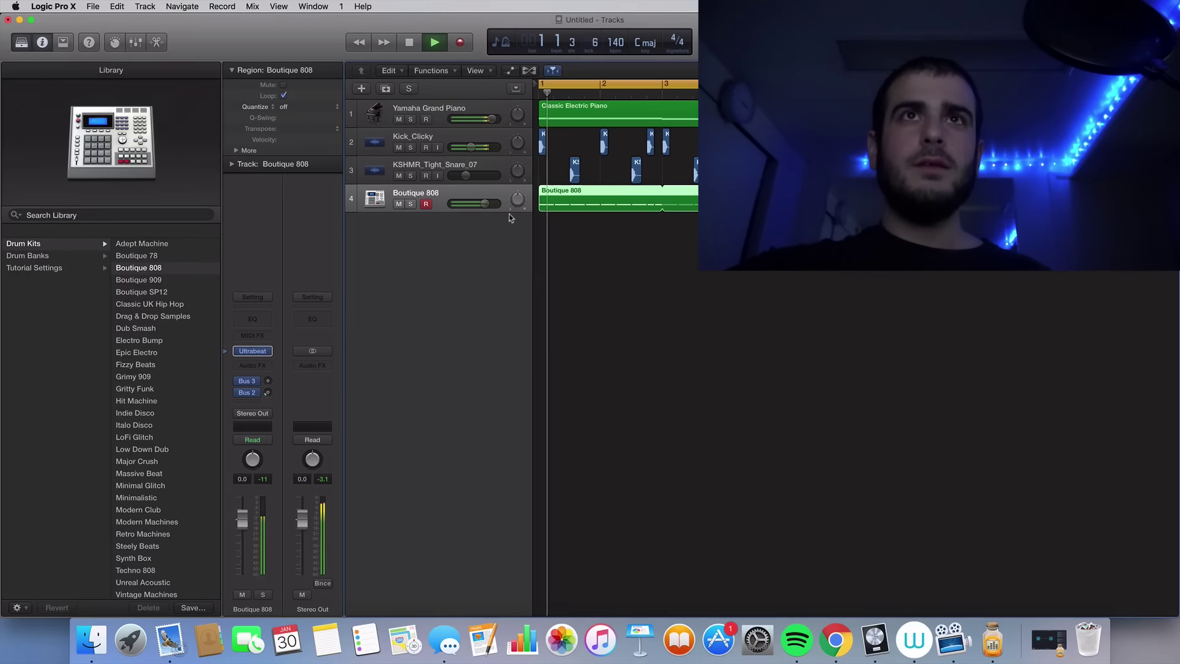
drag(481, 204, 475, 204)
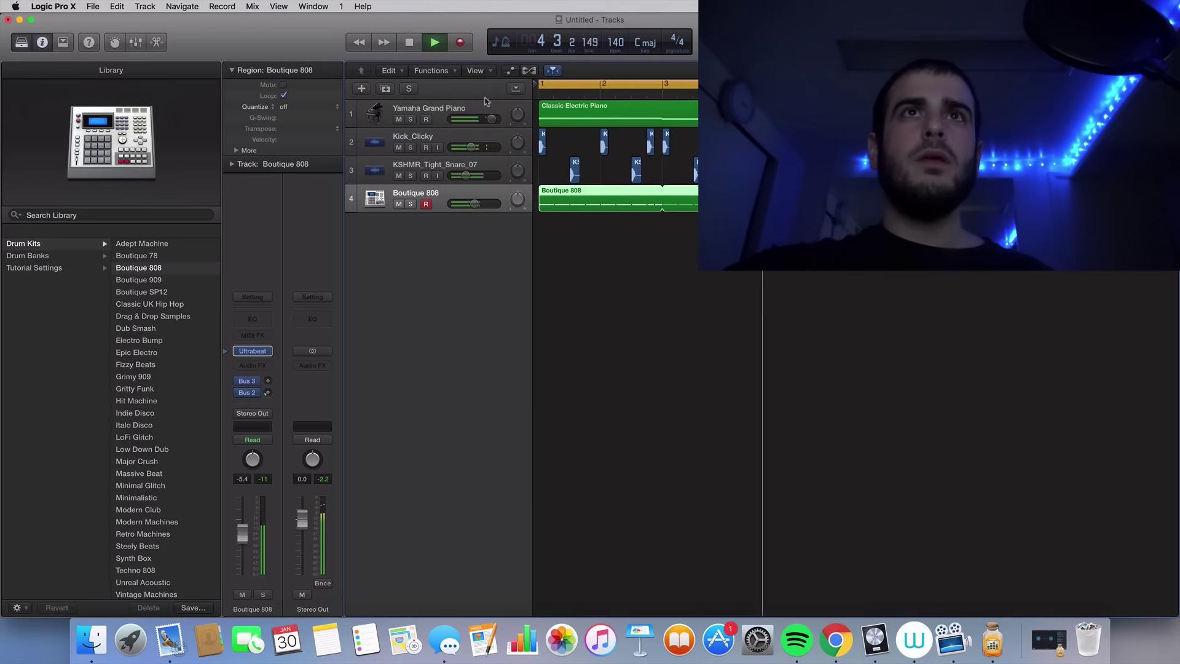
Lower the Yamaha Grand Piano track's volume and set the Kick_Clicky track to -11.6 dB, checking the balance by playback.
drag(492, 119, 478, 118)
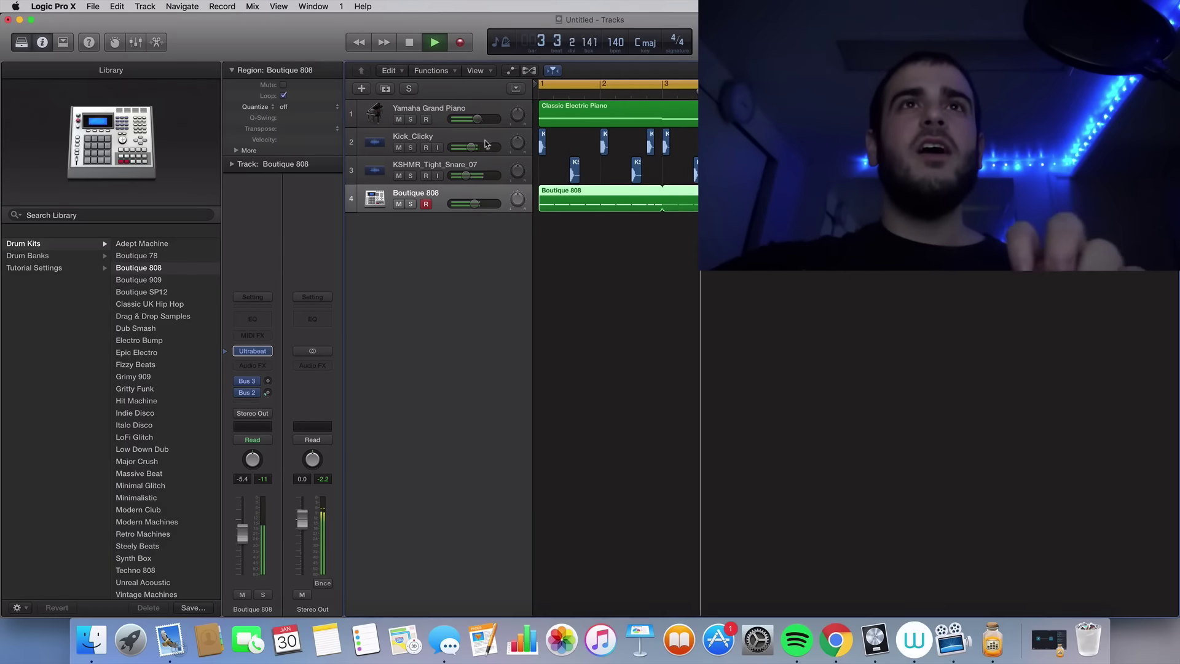
click(484, 143)
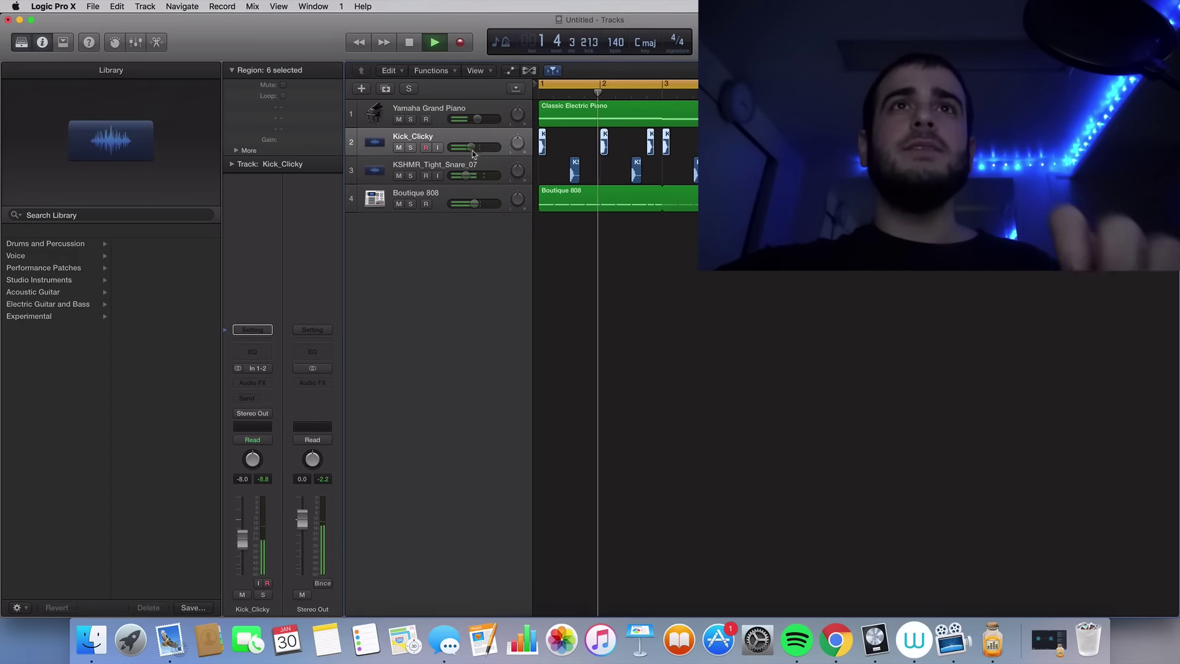
key(space)
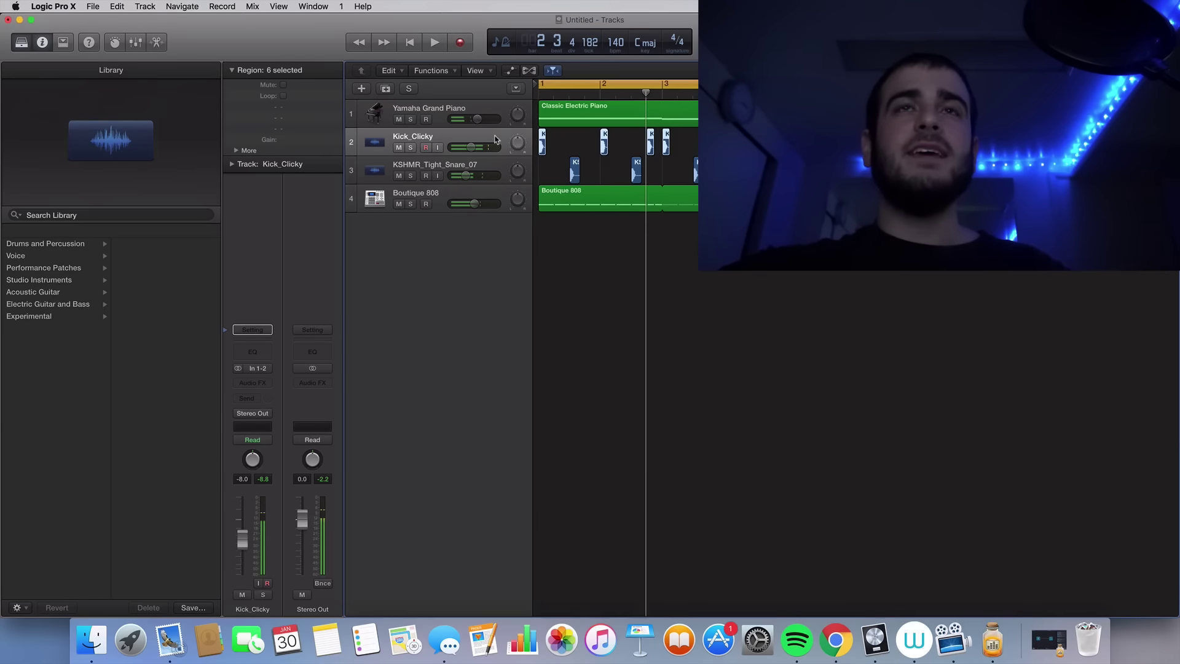
drag(478, 149, 476, 150)
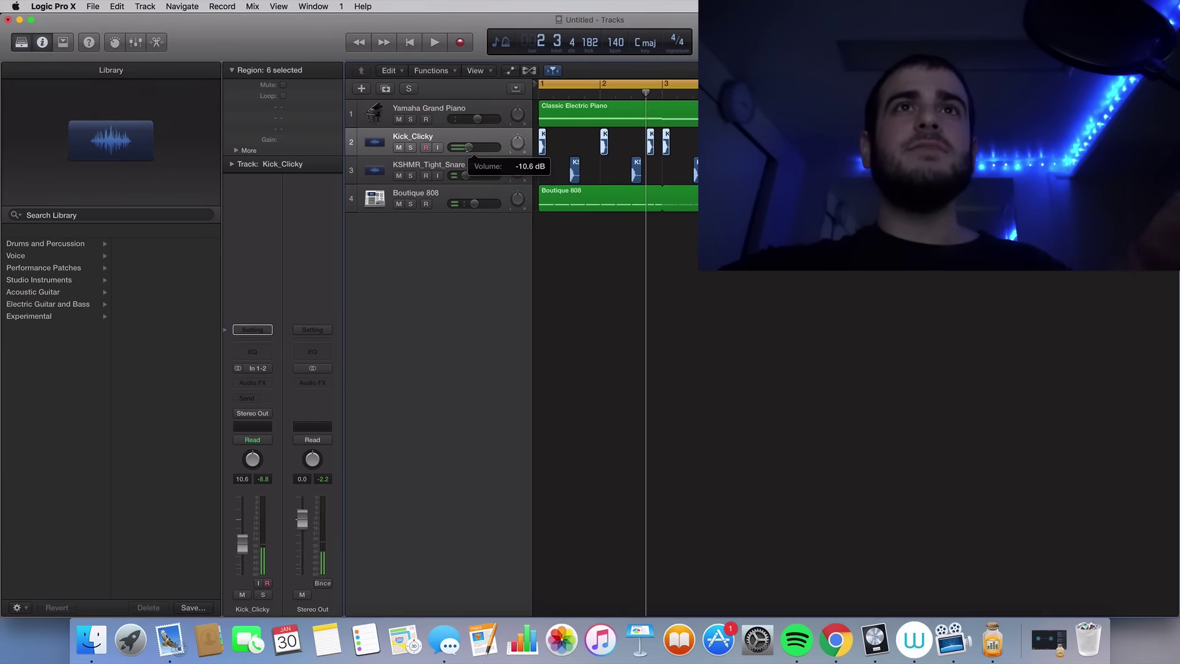
key(Return)
key(space)
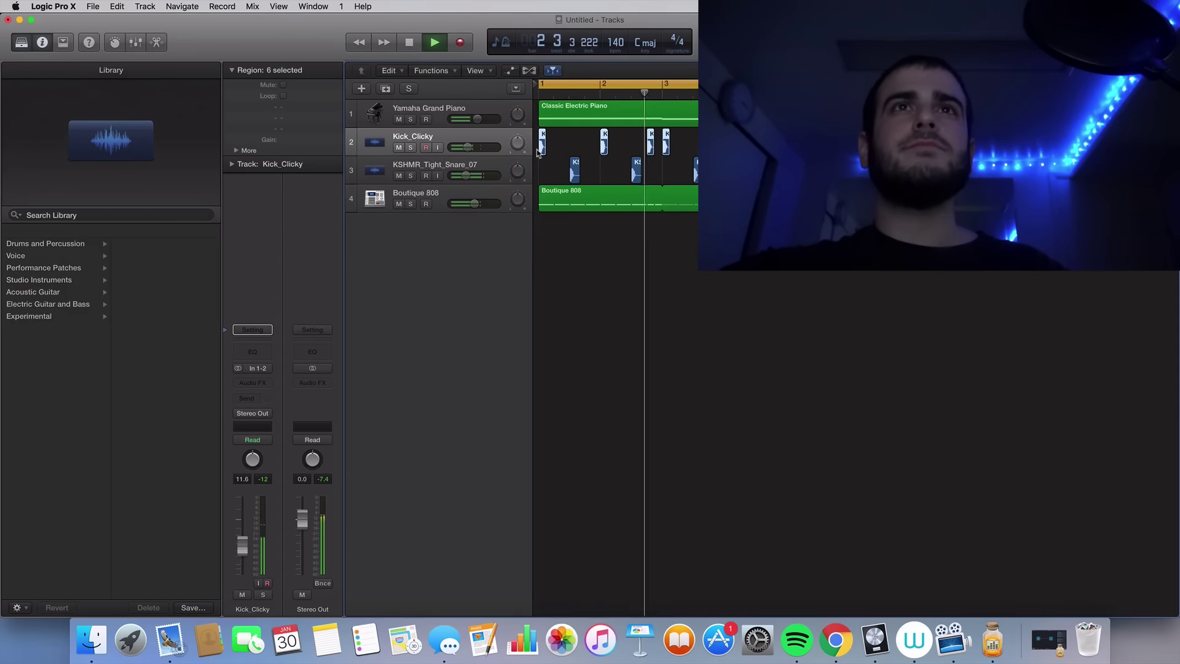
key(space)
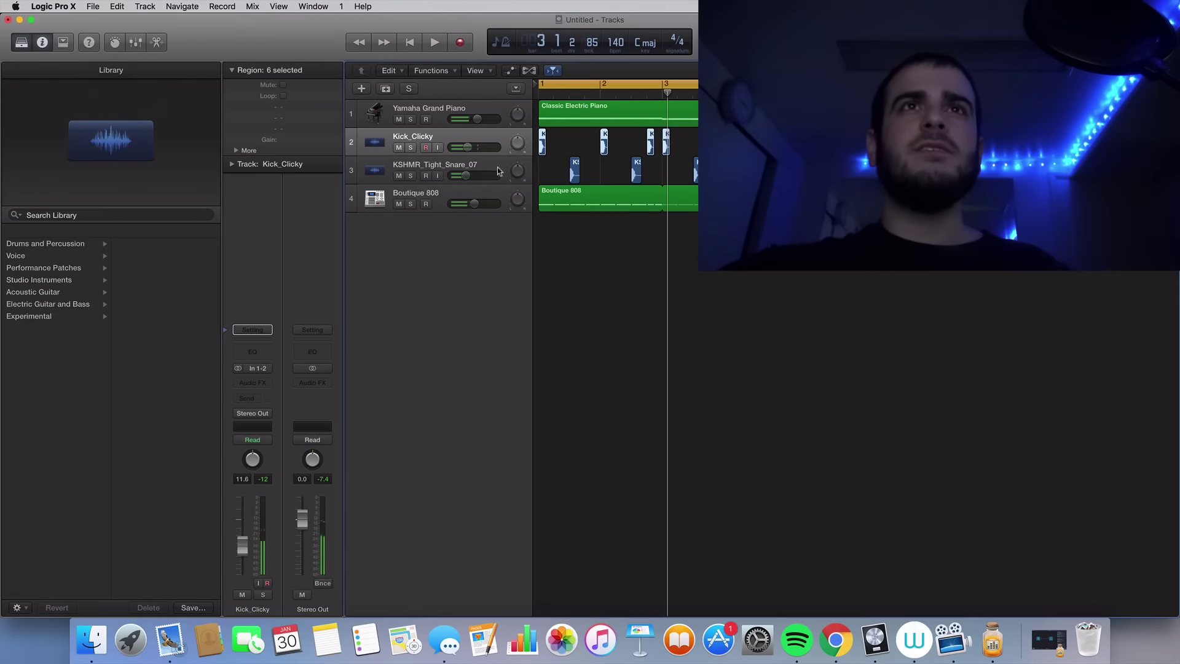
Create a new software instrument track below Boutique 808 and load LennarDigital Sylenth1 as its instrument.
click(440, 108)
click(468, 196)
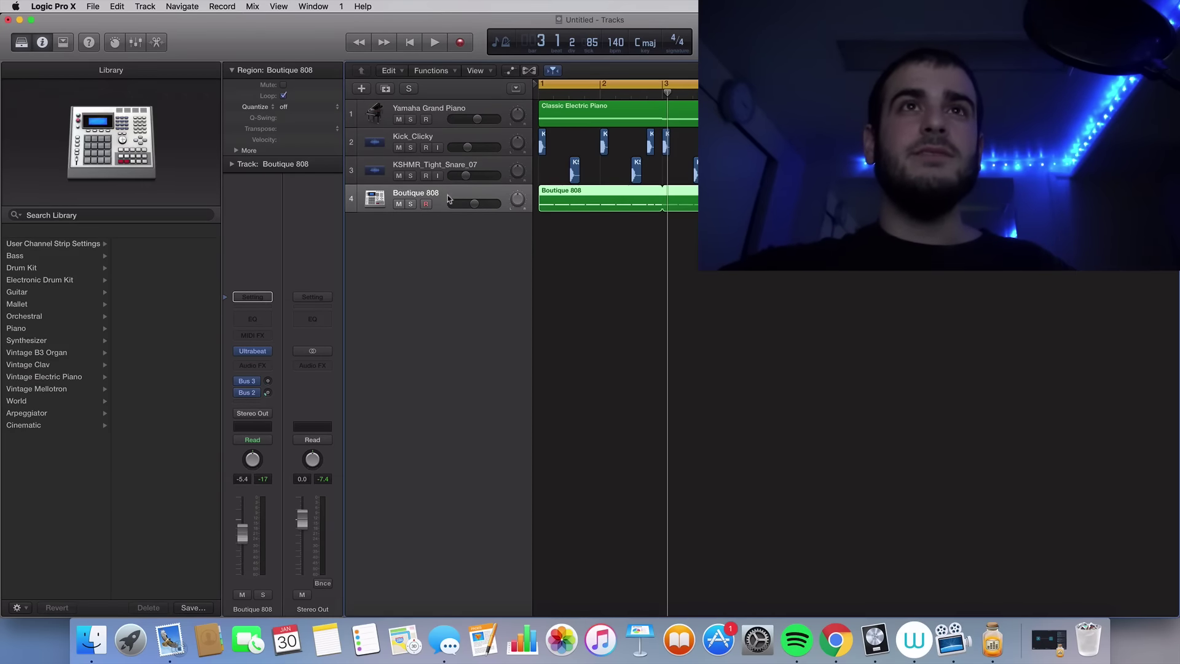
double_click(452, 249)
click(265, 353)
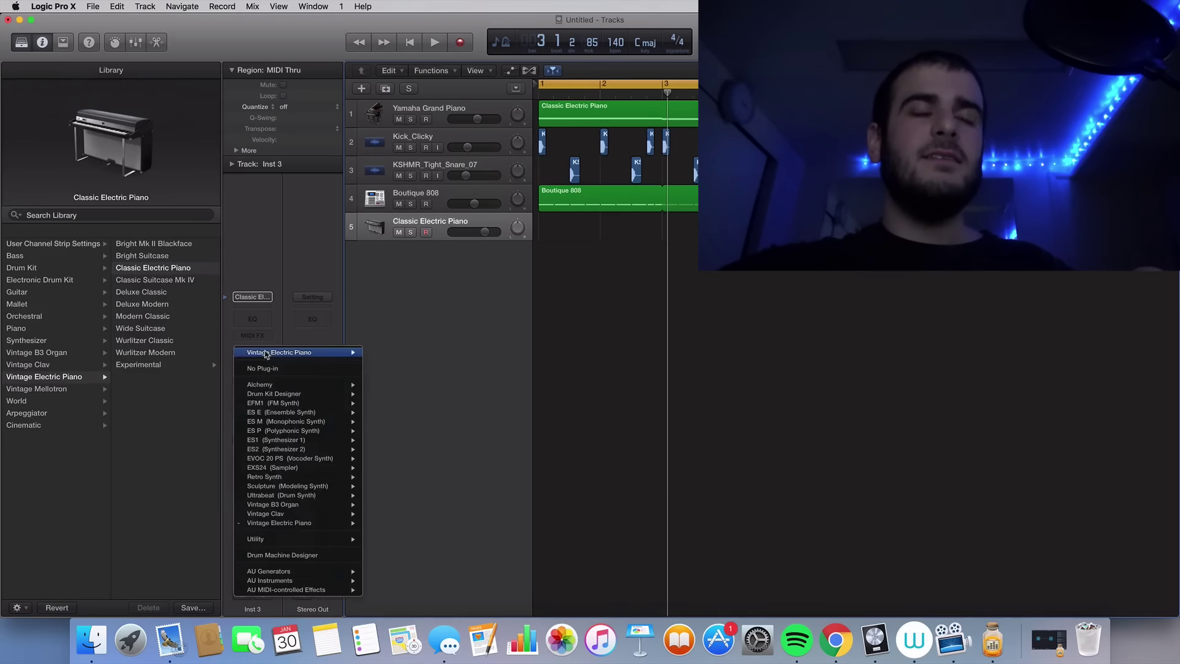
mouse_move(289, 580)
mouse_move(451, 589)
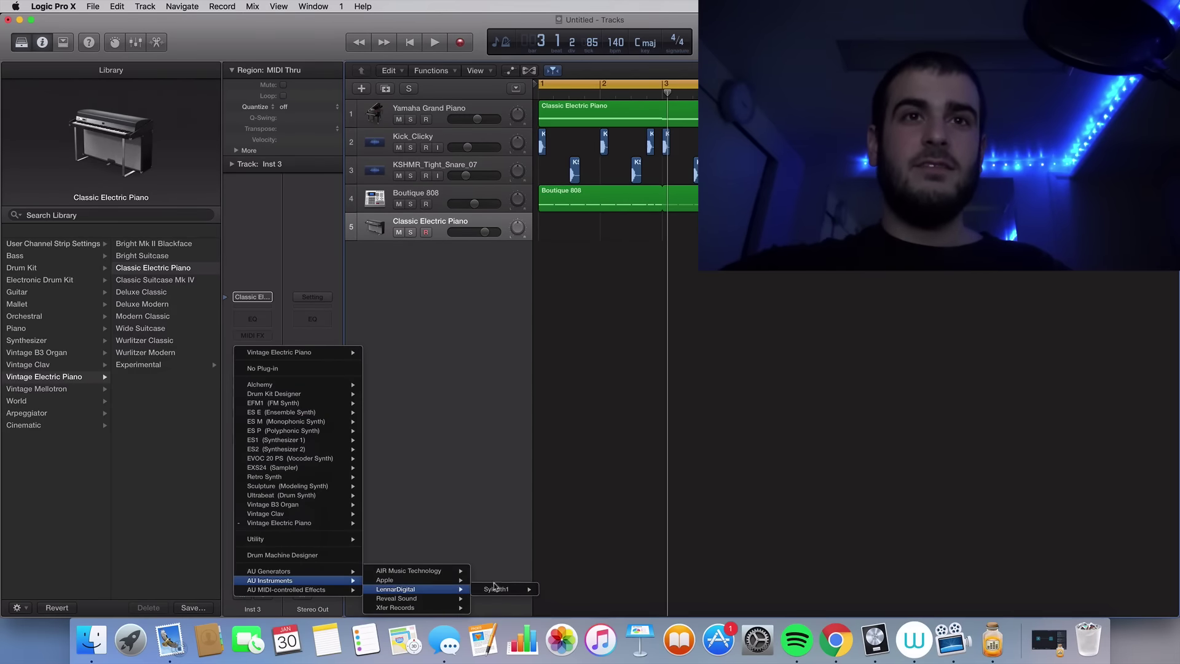
click(561, 588)
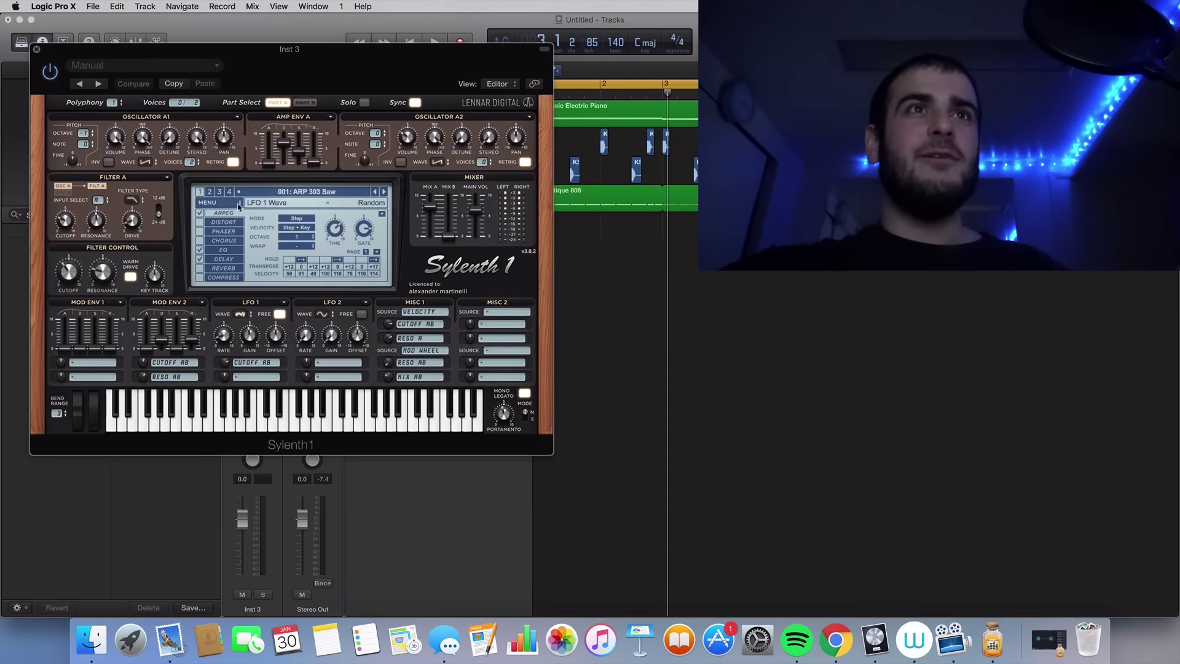
Switch Sylenth1 to its second preset bank and insert an Init preset at slot 129.
click(211, 193)
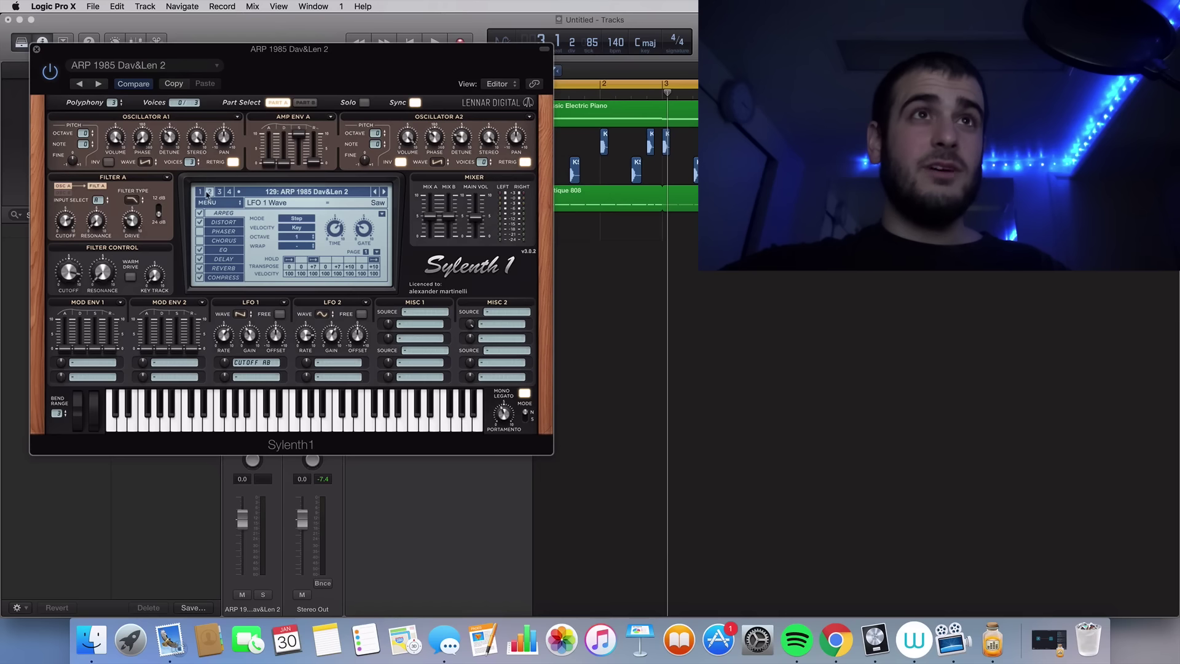
click(224, 203)
mouse_move(230, 215)
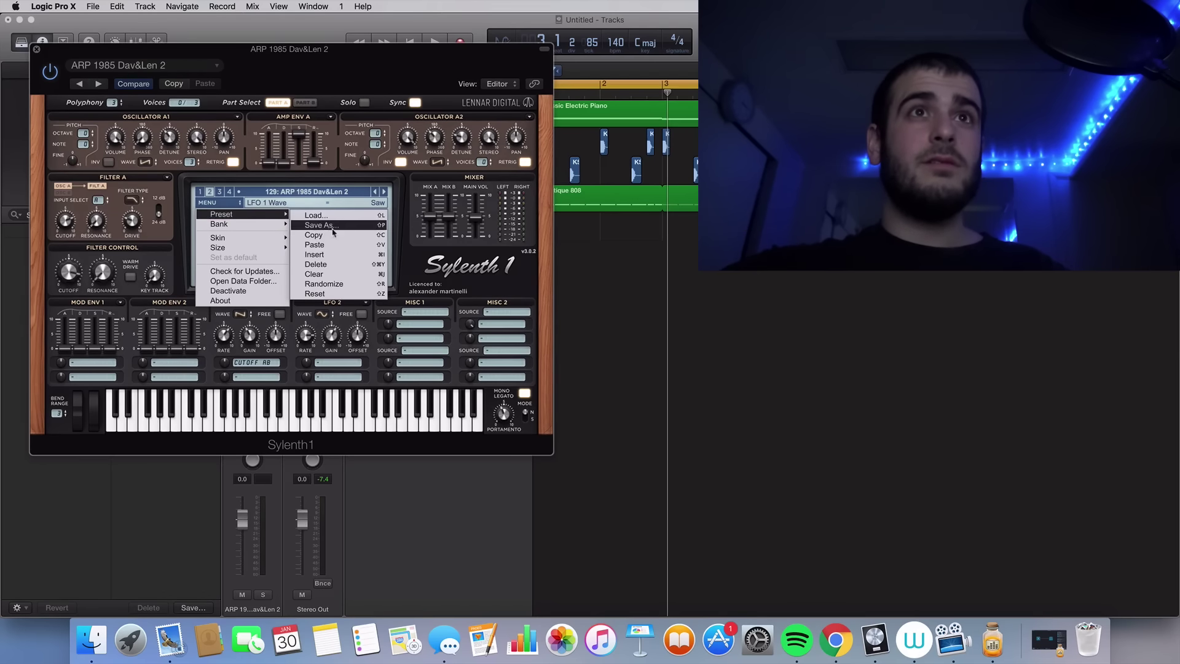
click(328, 254)
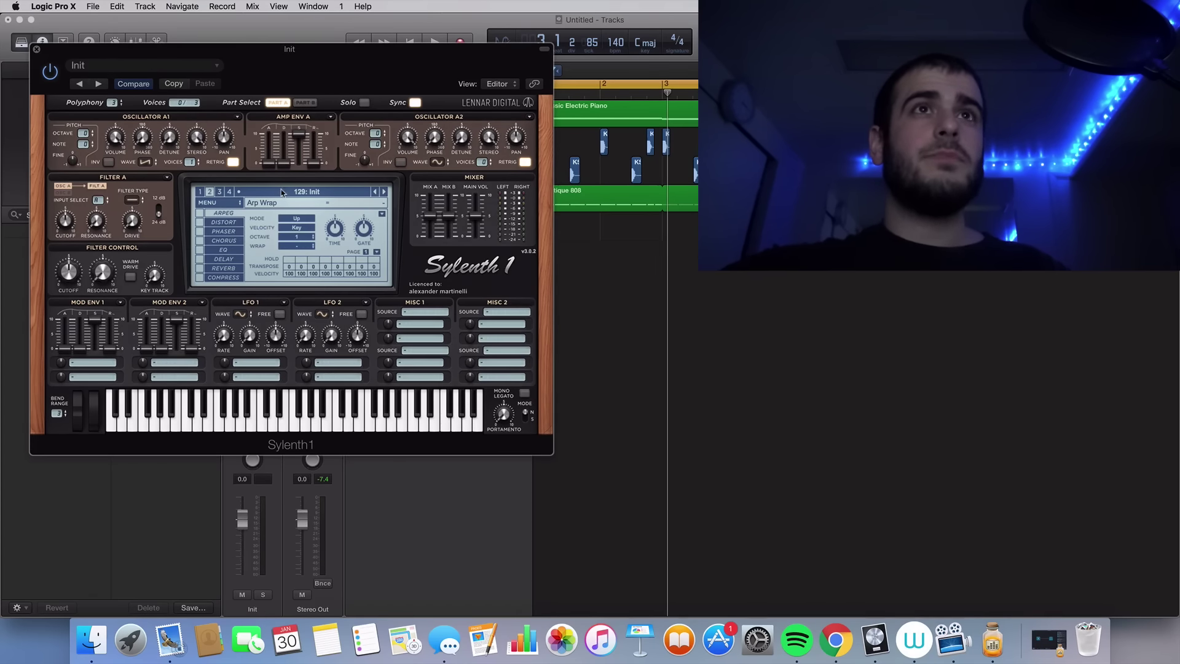
Load the KEY StarChild 1 preset in Sylenth1 and close the plug-in window.
click(282, 193)
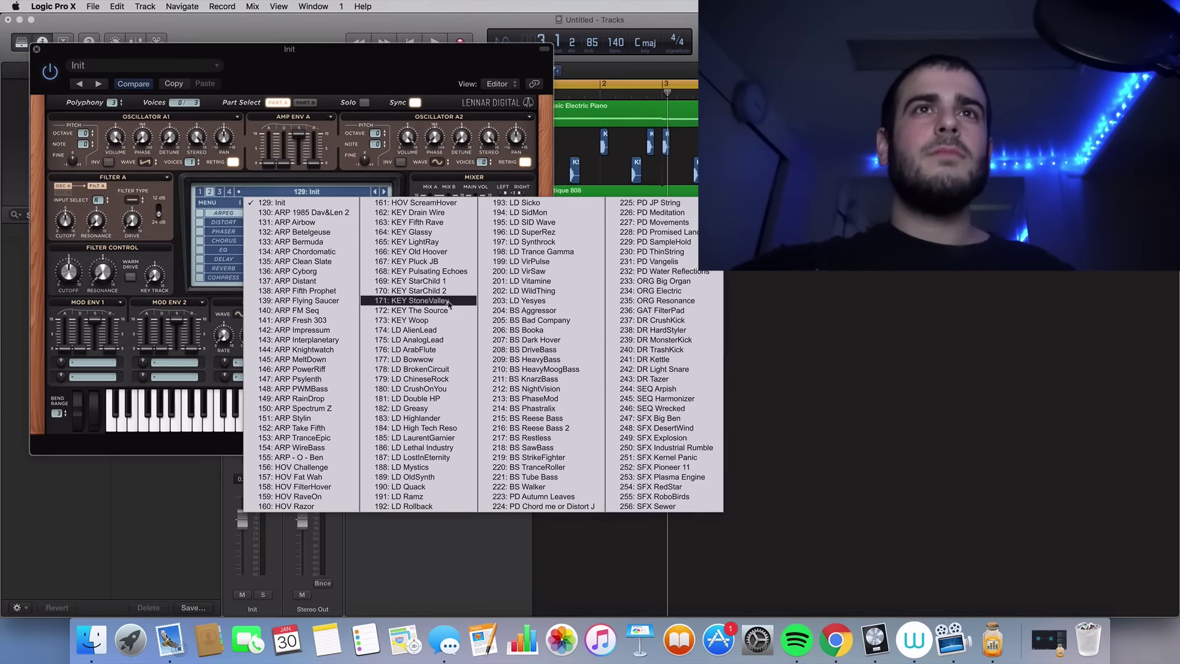
click(442, 284)
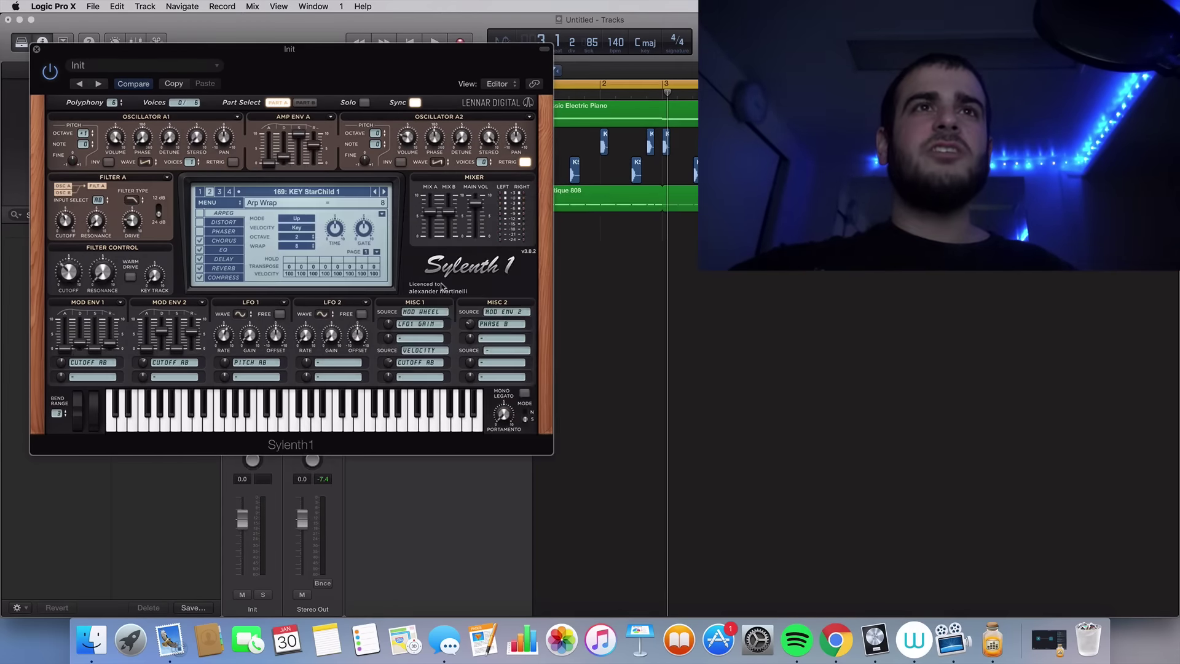
click(36, 50)
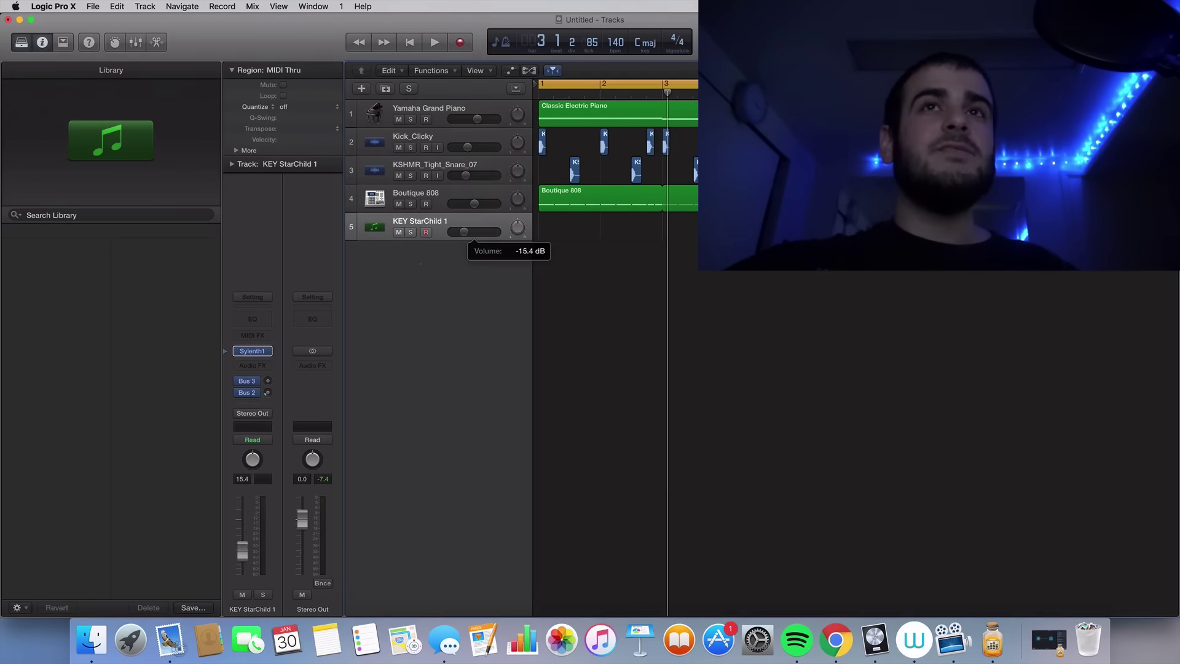
Create a four-bar region on the KEY StarChild 1 track, open it in the piano roll and lower the track volume to -19.0 dB.
click(584, 235)
mouse_move(600, 233)
mouse_down()
mouse_move(800, 230)
mouse_move(787, 231)
mouse_up()
double_click(744, 229)
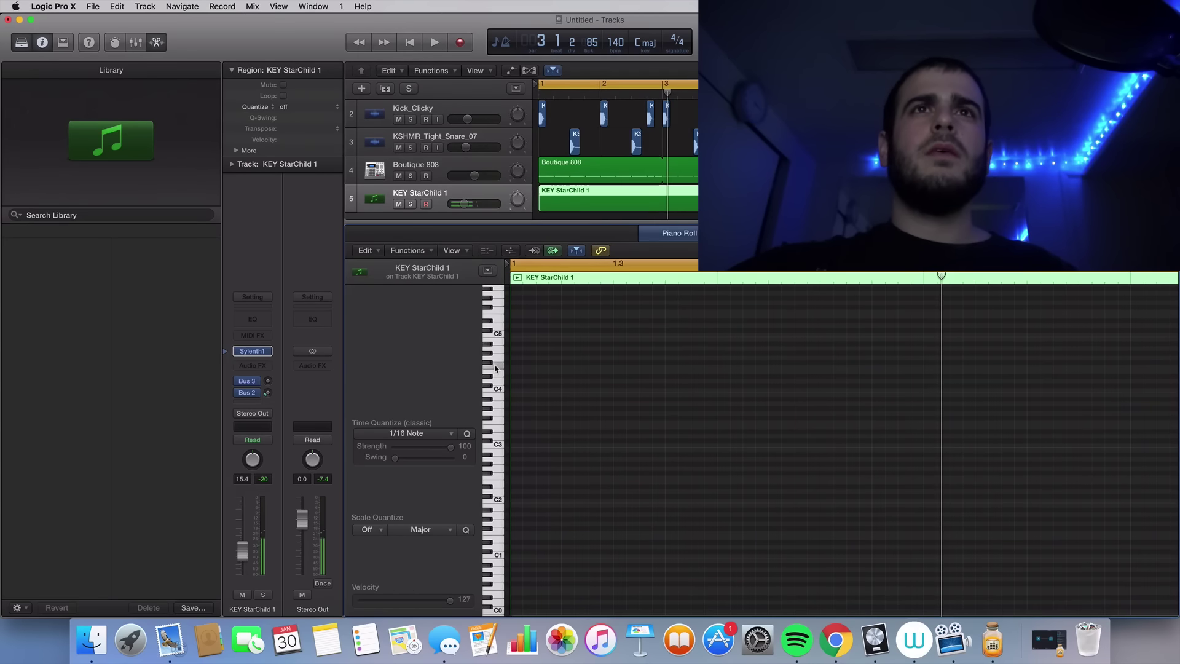
drag(464, 204, 464, 204)
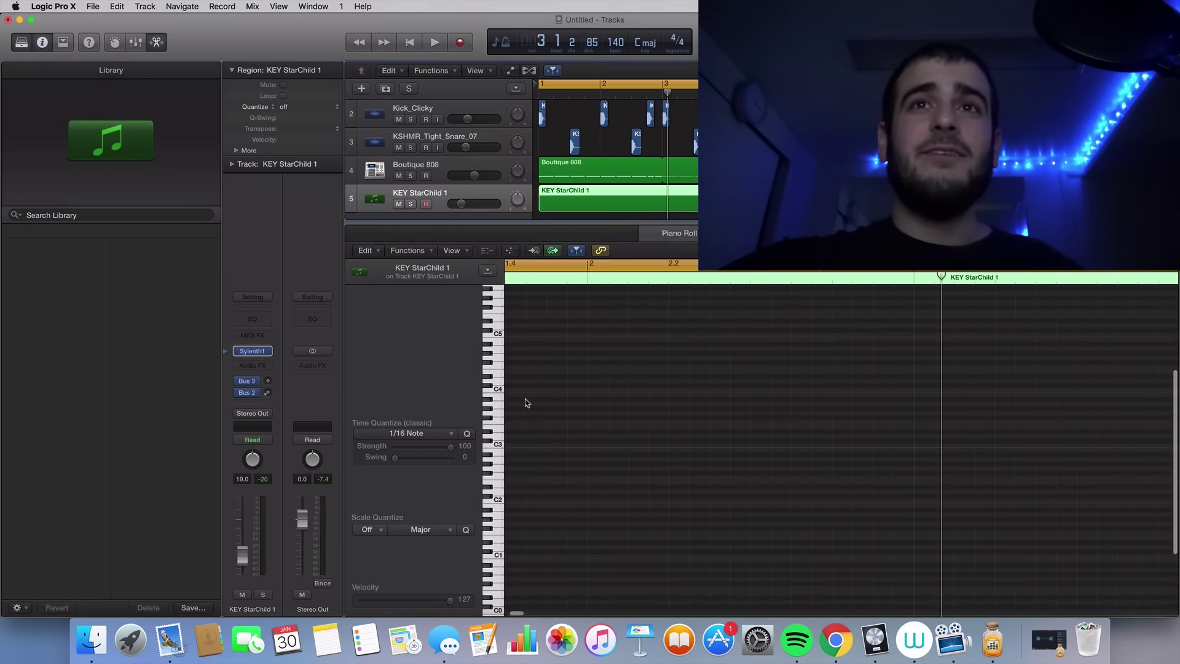
Add an eighth-note A3 with velocity 71 at the start of the KEY StarChild 1 region and copy it to beats 2, 3 and 4.
scroll(525, 399, up, 3)
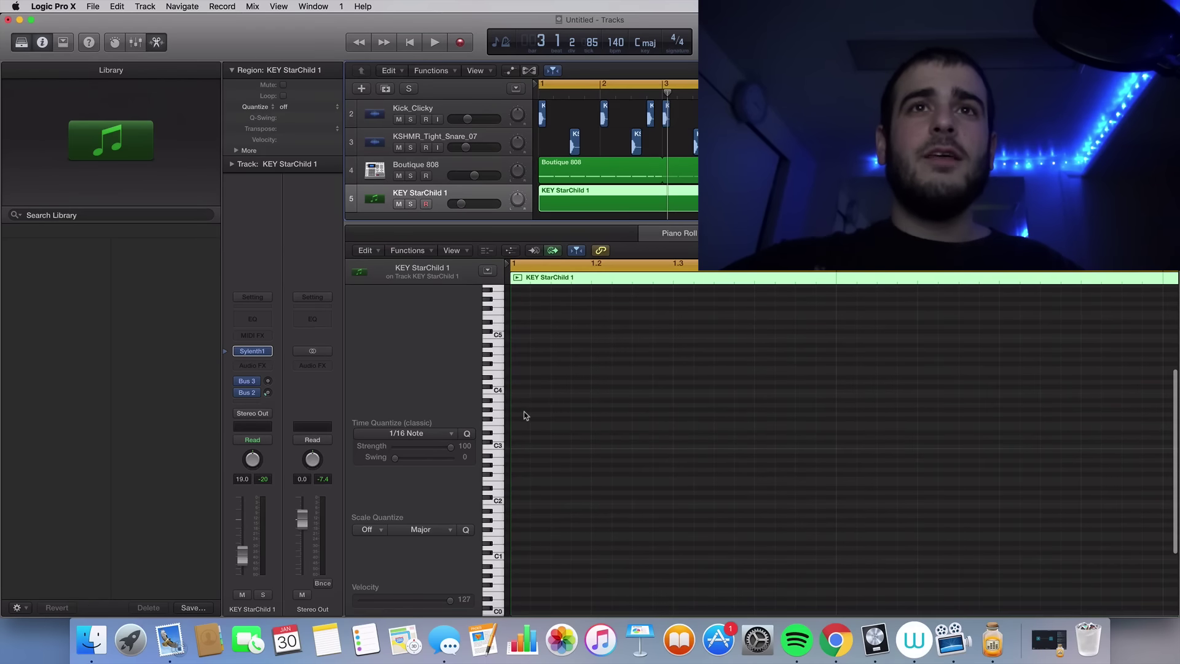
click(520, 410)
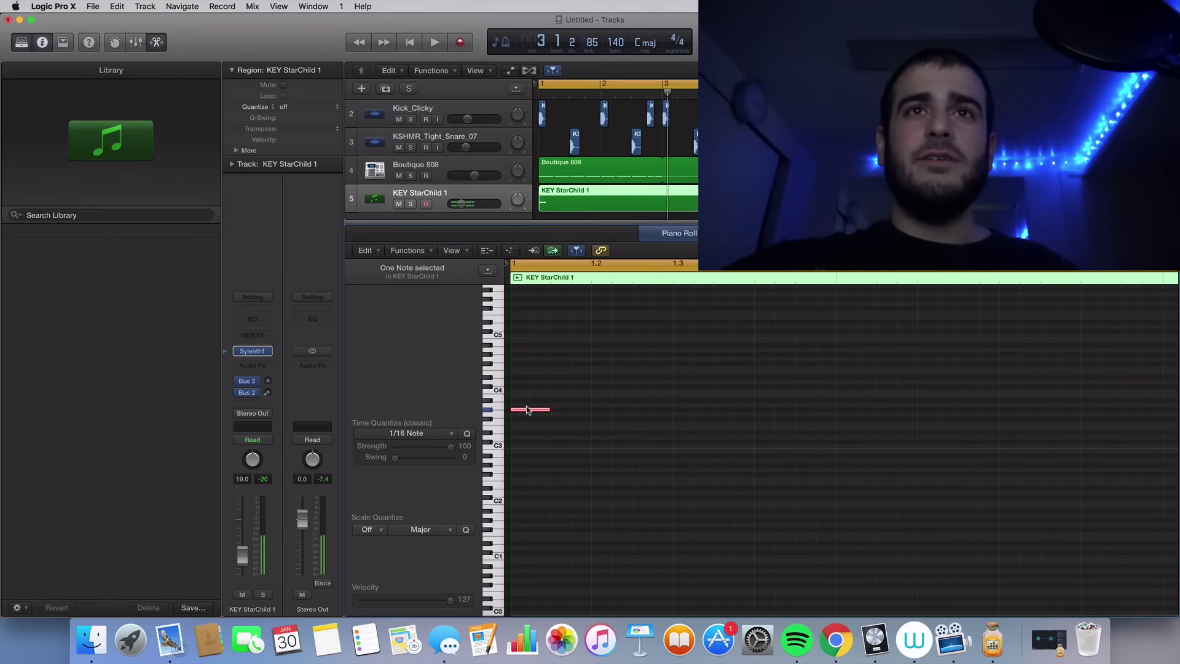
drag(526, 406, 520, 406)
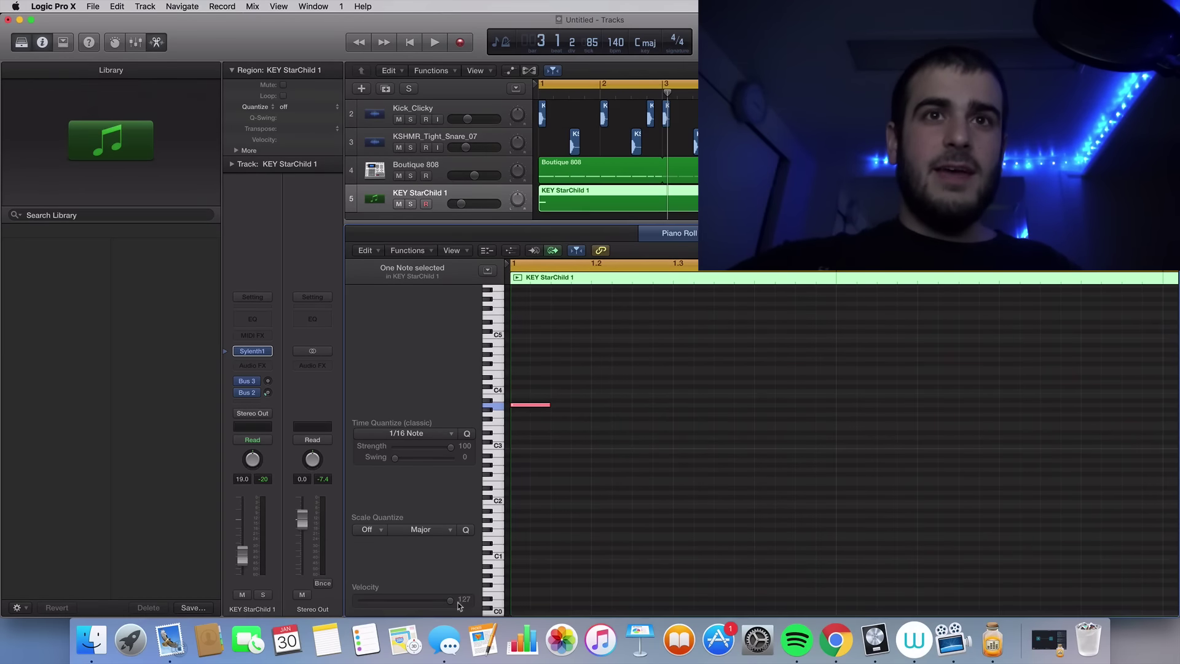
click(515, 506)
key(super+Left)
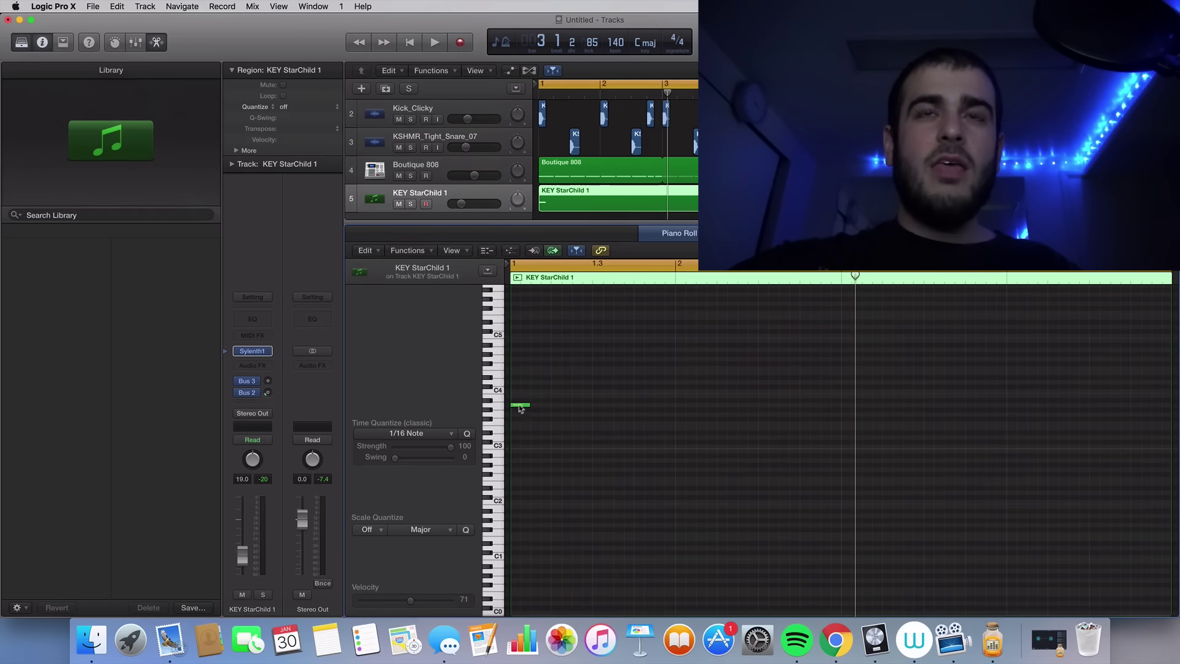
click(520, 406)
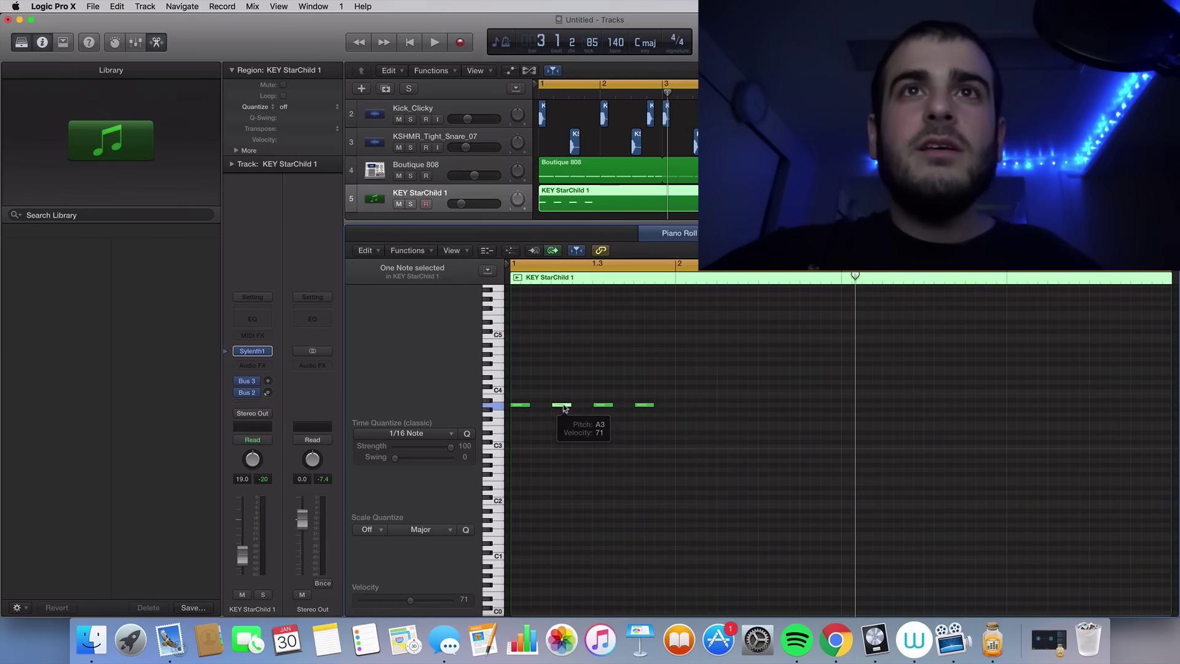
Raise the beat 2 note to D4 and compare the KEY StarChild 1 melody with the Classic Electric Piano chords.
drag(565, 407, 564, 386)
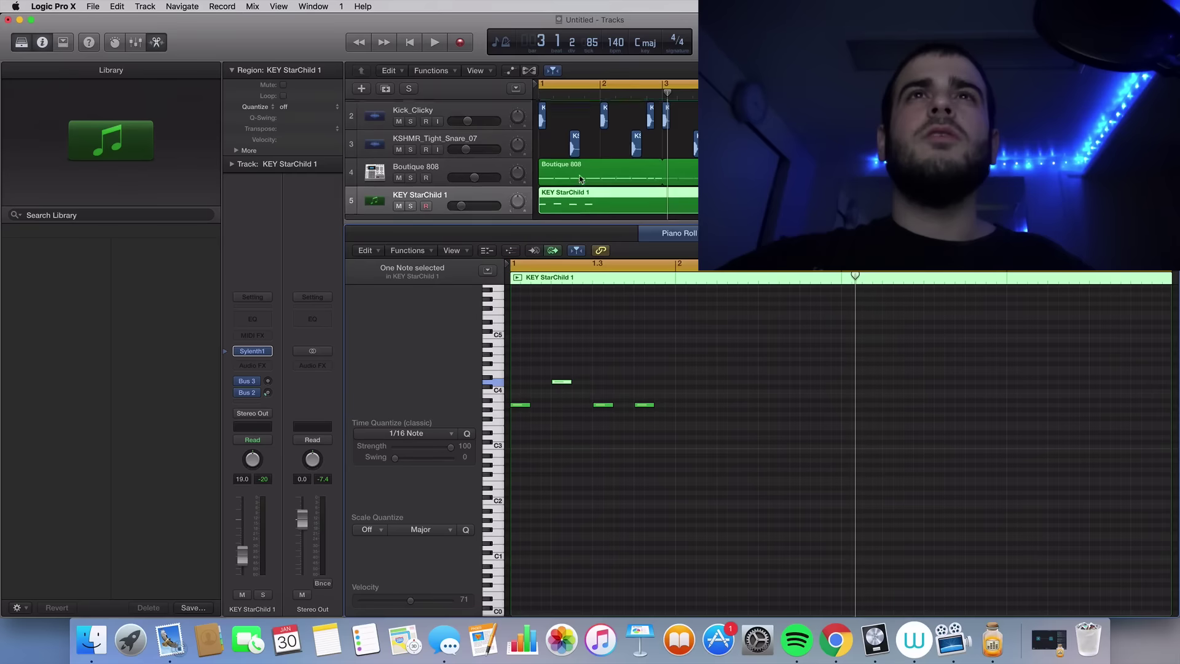
scroll(578, 154, up, 2)
click(573, 123)
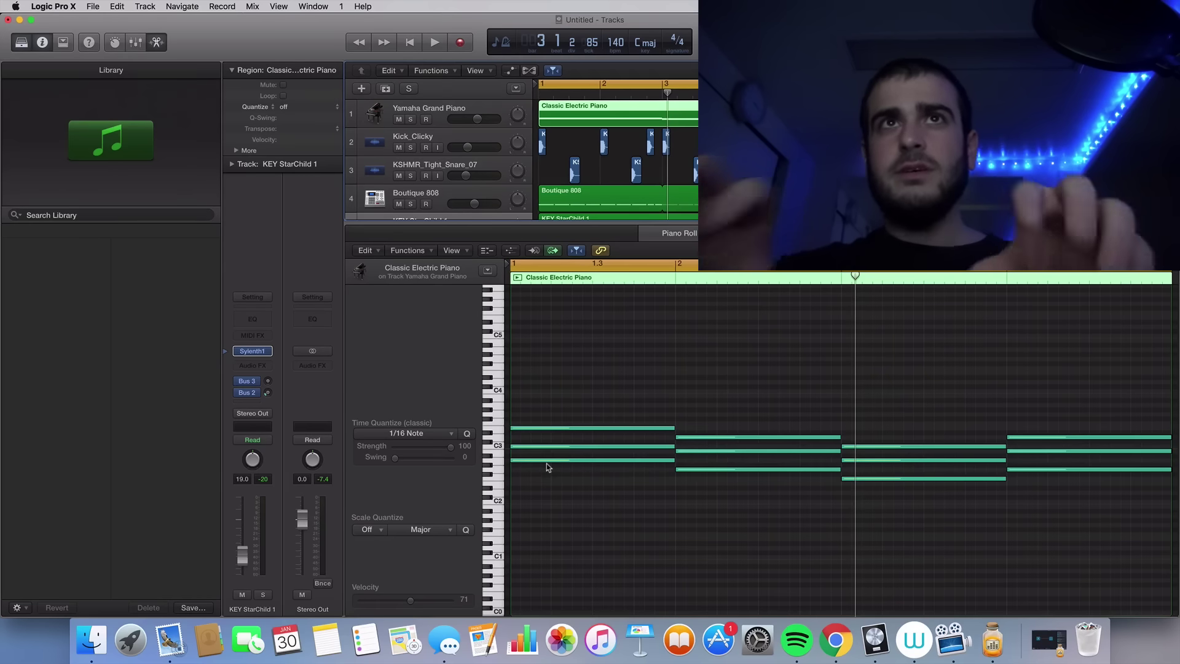
scroll(633, 142, down, 2)
click(610, 177)
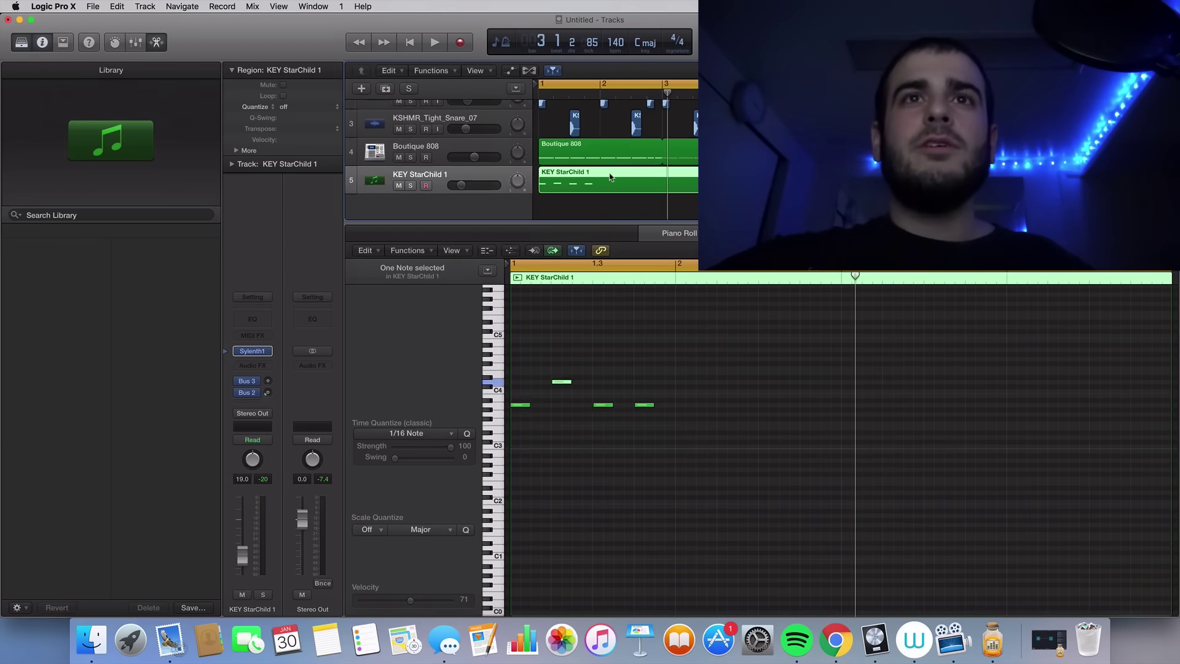
click(520, 405)
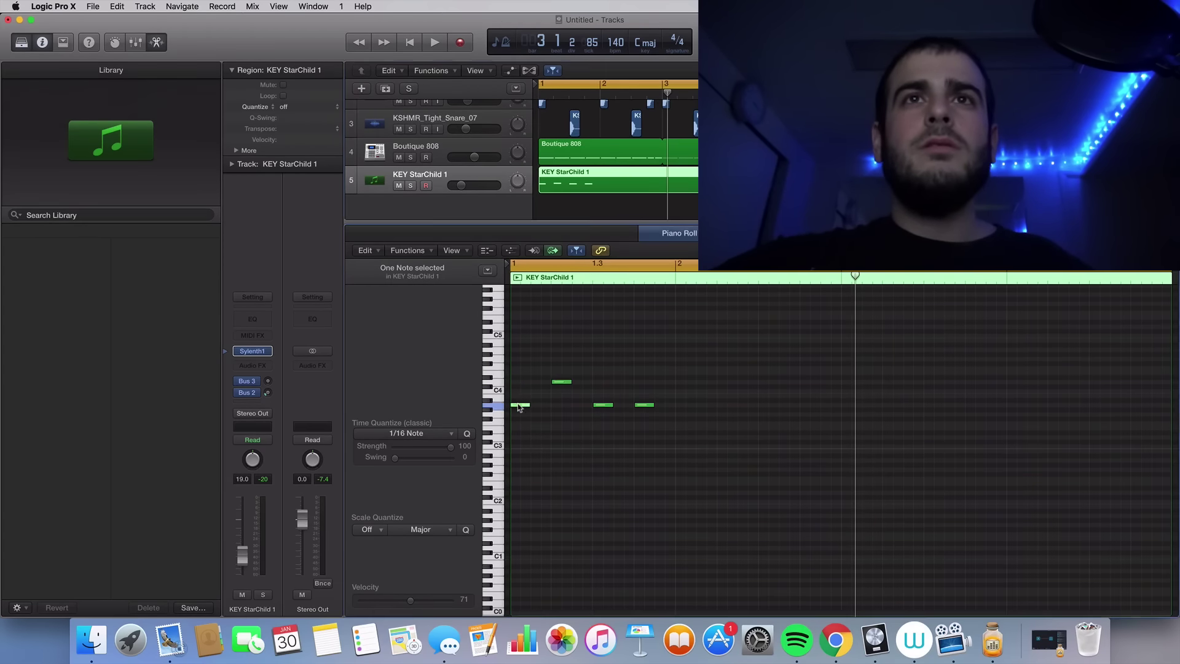
click(561, 383)
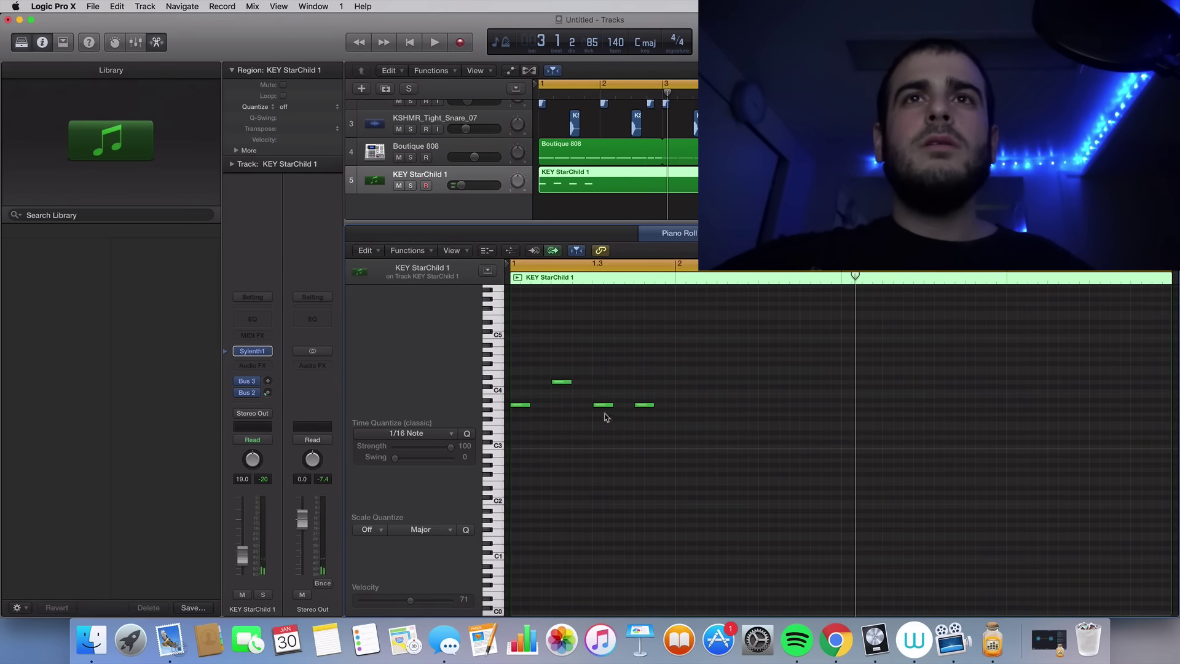
Complete the bar 1 phrase with F4 on beat 3 and D4 on the last eighth, and repeat the phrase in bar 2.
drag(604, 407, 601, 368)
mouse_move(646, 403)
mouse_down()
mouse_move(645, 385)
mouse_move(646, 405)
mouse_up()
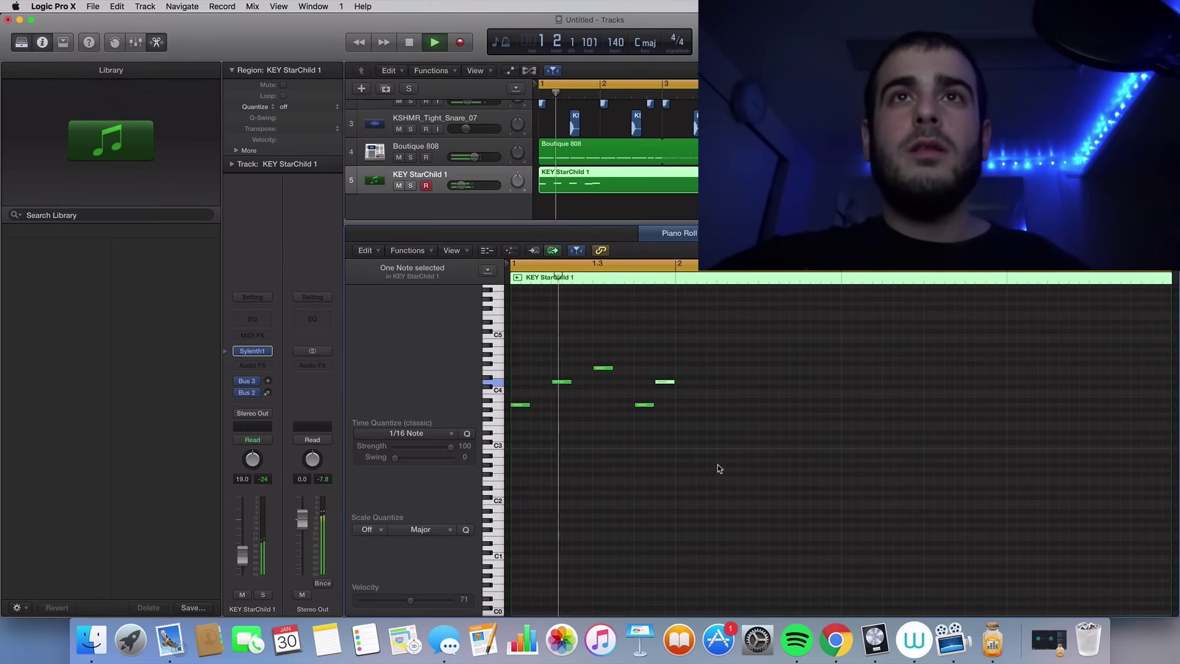
drag(719, 466, 404, 317)
key(super+r)
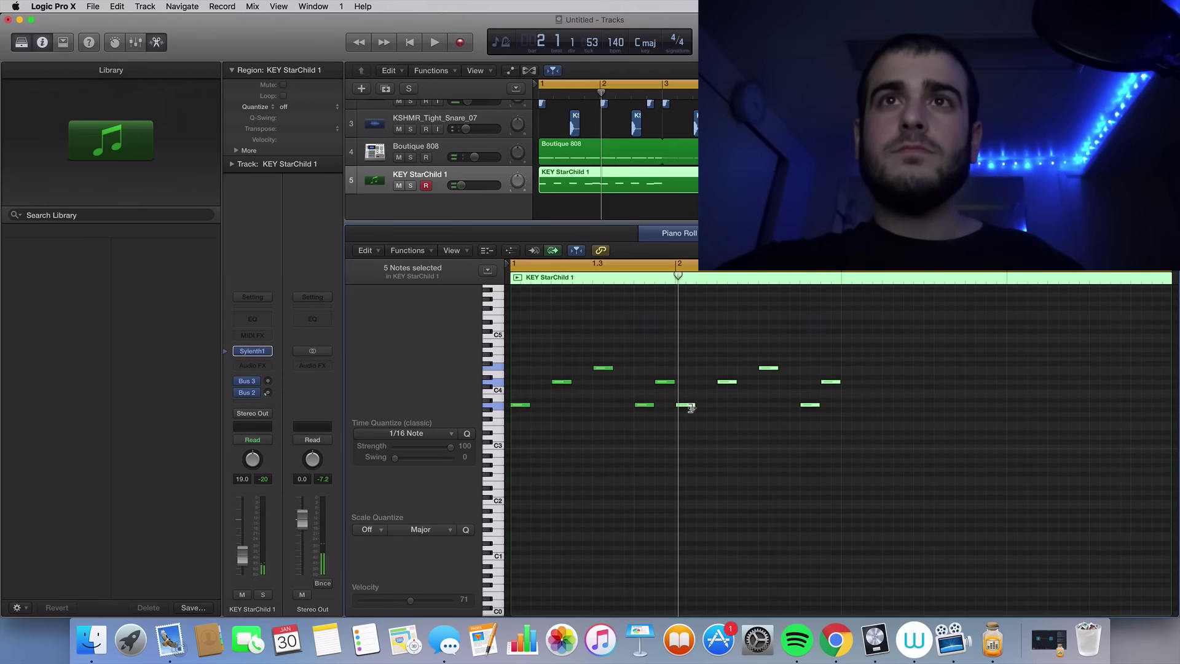
Lower the first note of bar 2 to E3 and repeat the two-bar phrase in bars 3 and 4.
drag(684, 407, 684, 425)
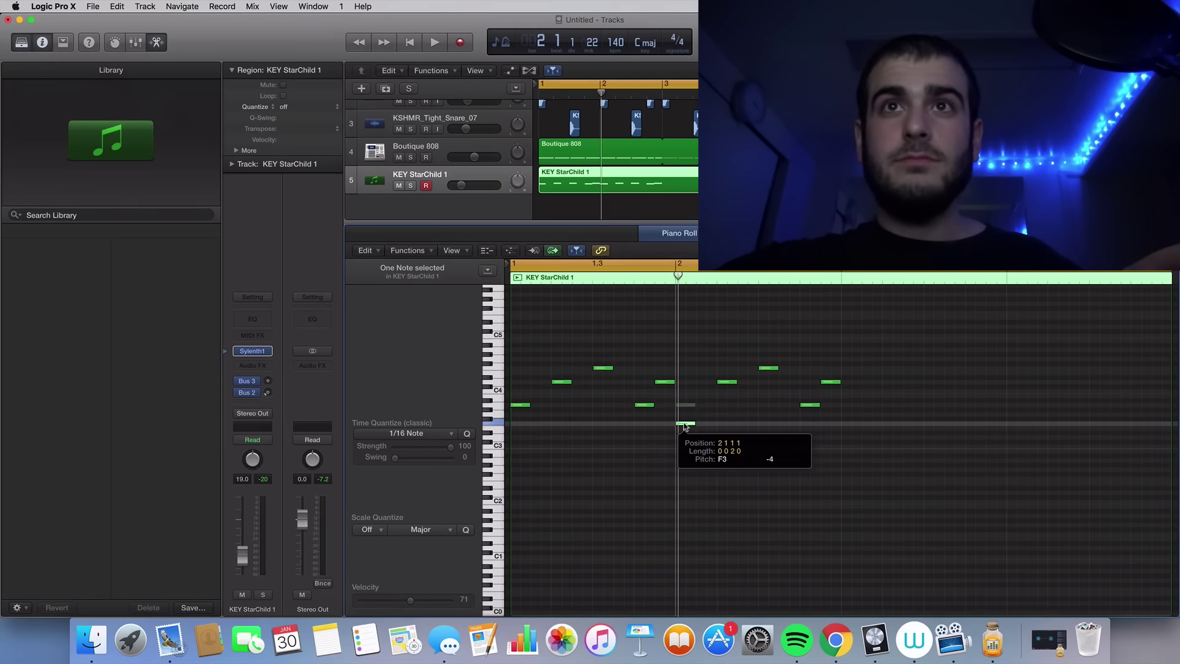
mouse_move(684, 425)
mouse_down()
mouse_move(683, 440)
mouse_move(669, 386)
mouse_move(687, 420)
mouse_up()
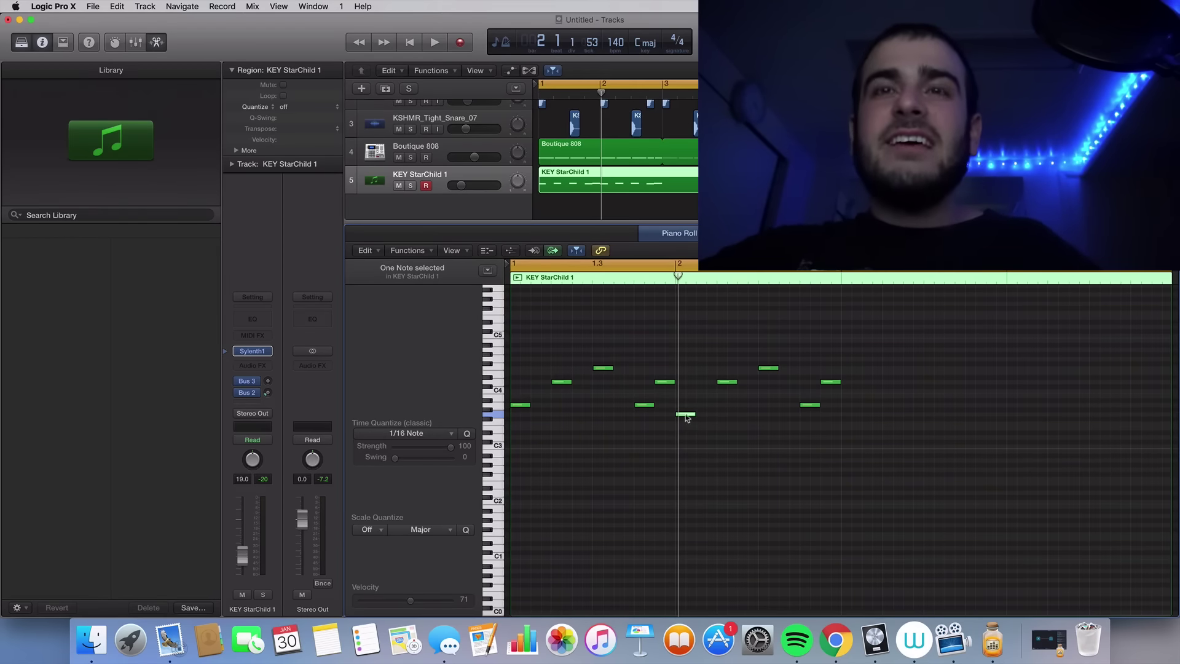
drag(686, 416, 687, 432)
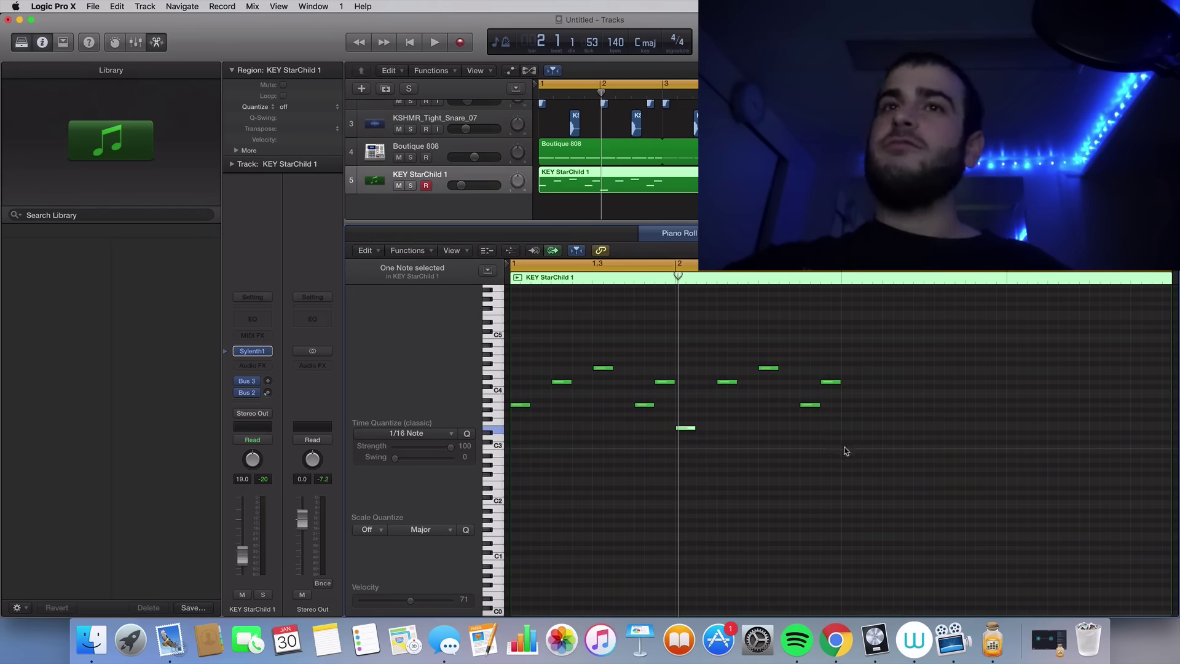
drag(952, 494, 482, 318)
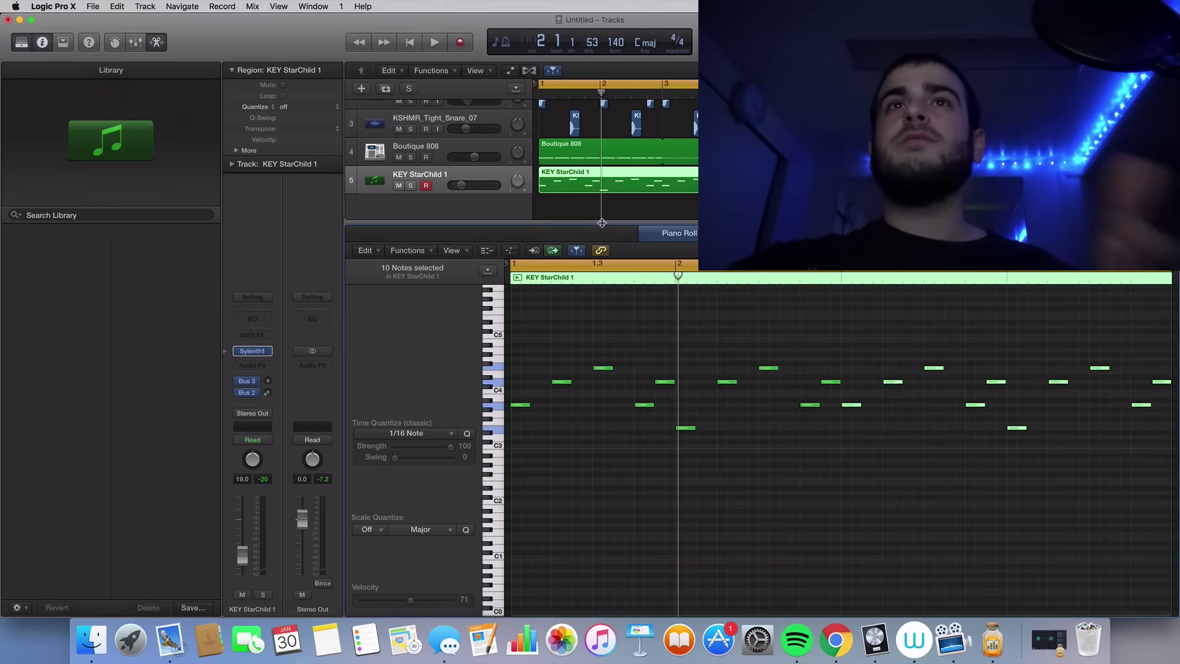
drag(602, 223, 569, 474)
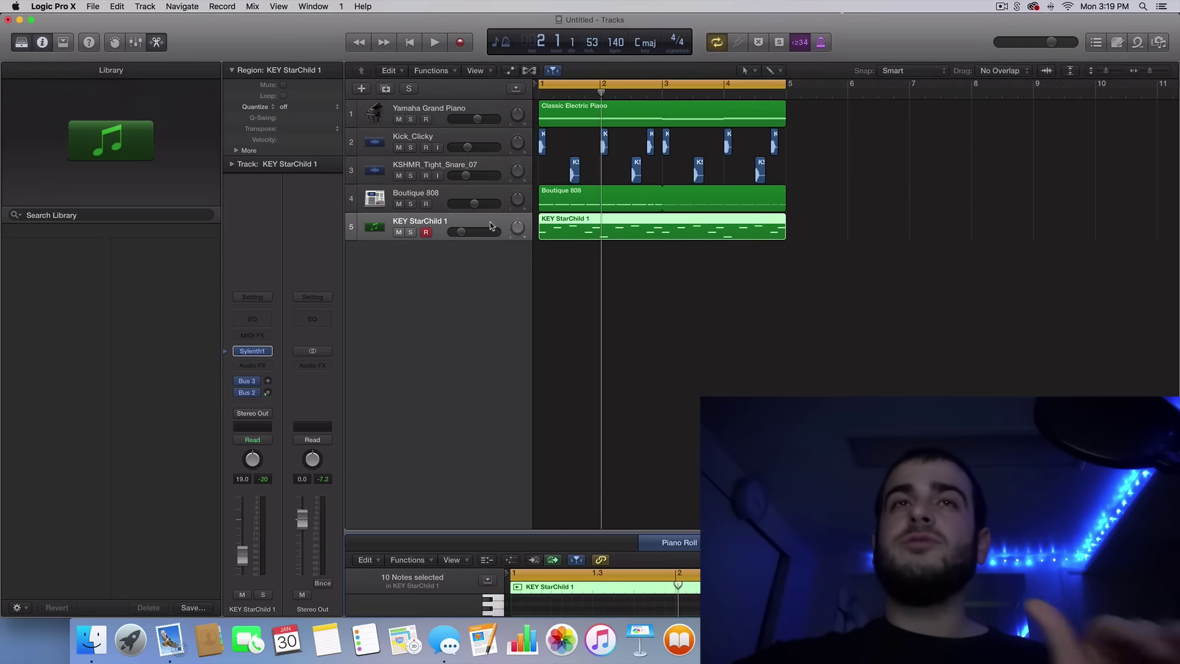
Create a new audio track and place the Splice sample MM_-_BROKEN_ATMOSPHERE.wav on it from bar 1.
click(463, 171)
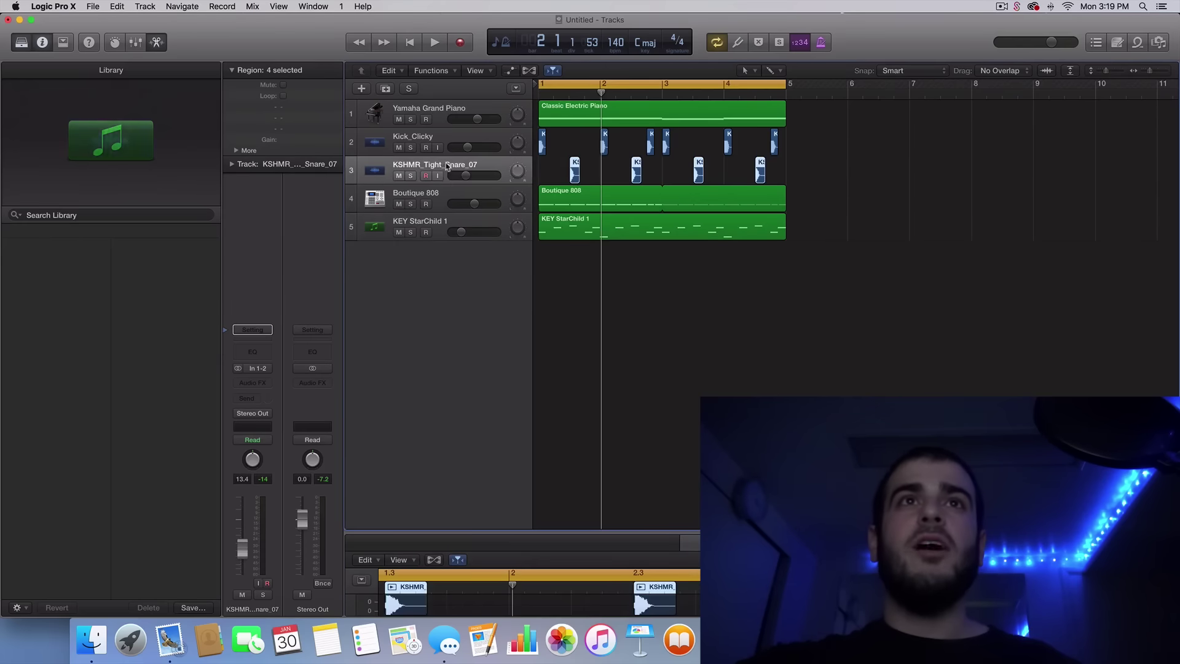
double_click(466, 267)
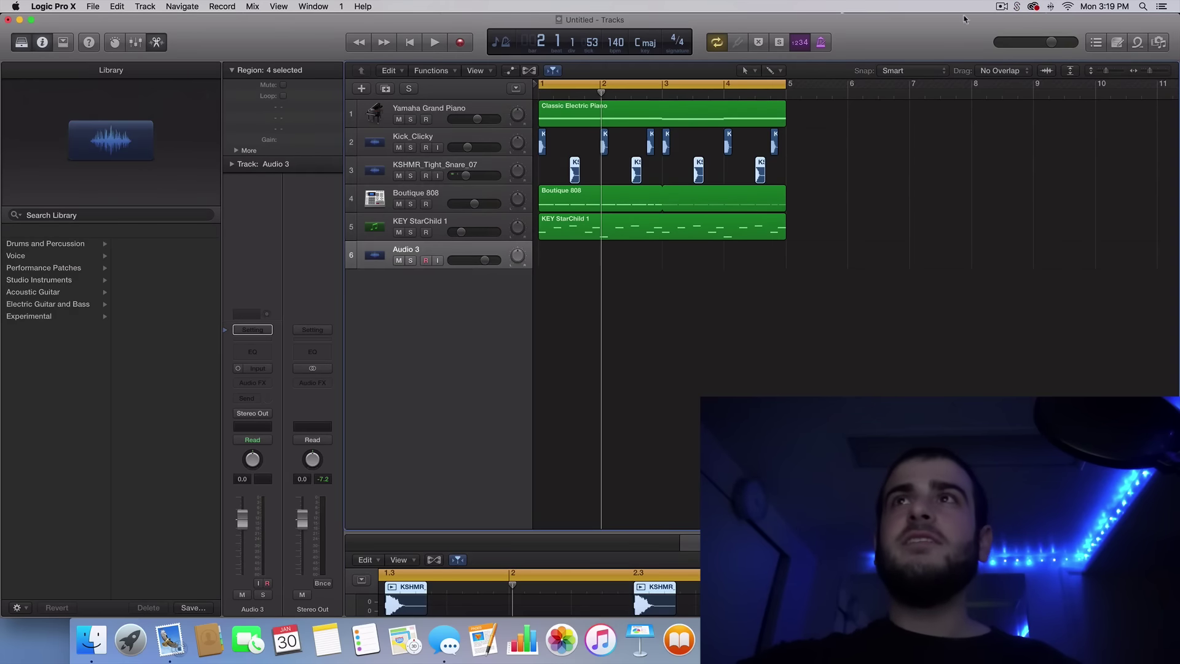
click(1018, 7)
scroll(1025, 184, up, 3)
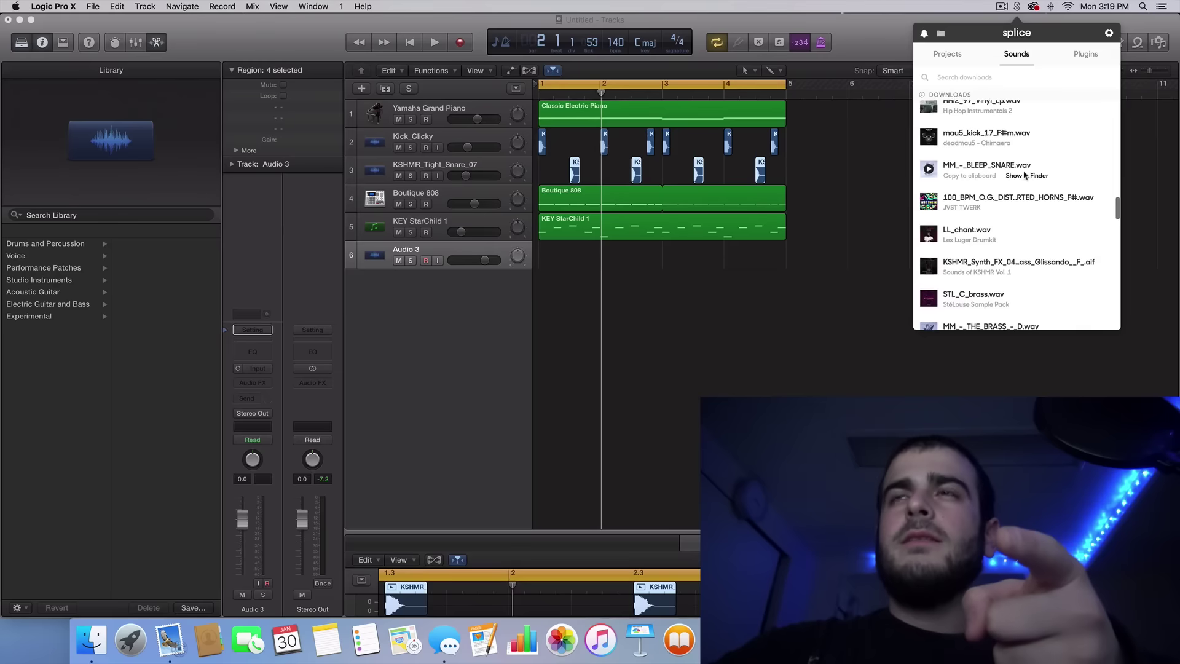
scroll(1025, 176, up, 1)
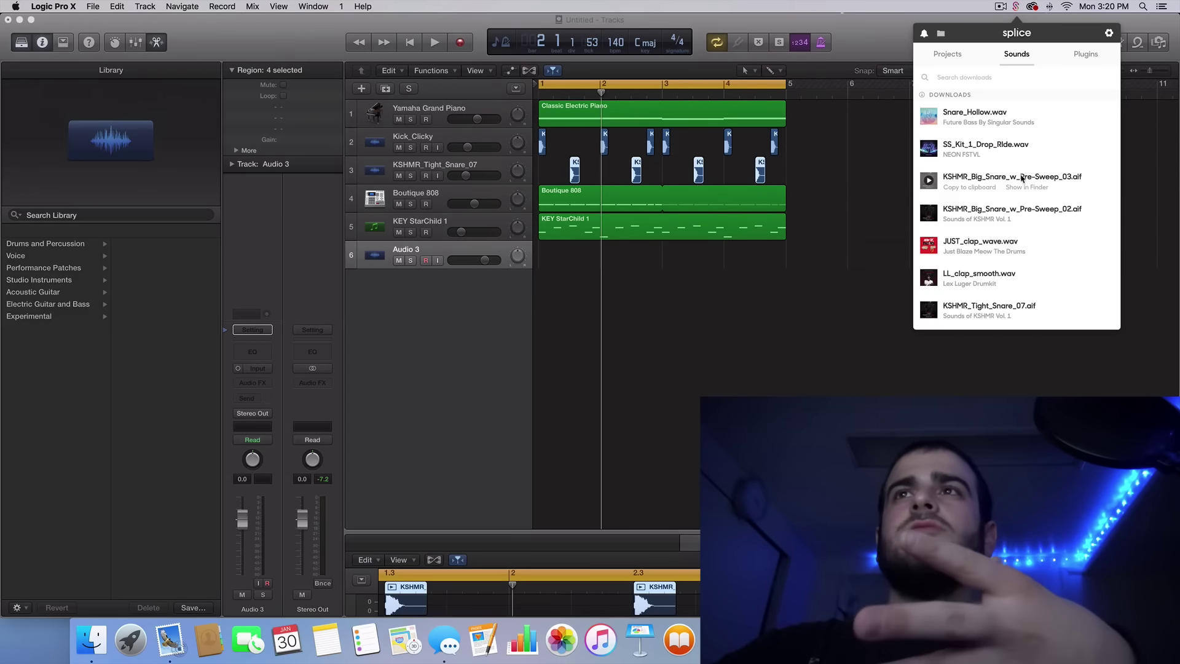
scroll(1045, 215, down, 5)
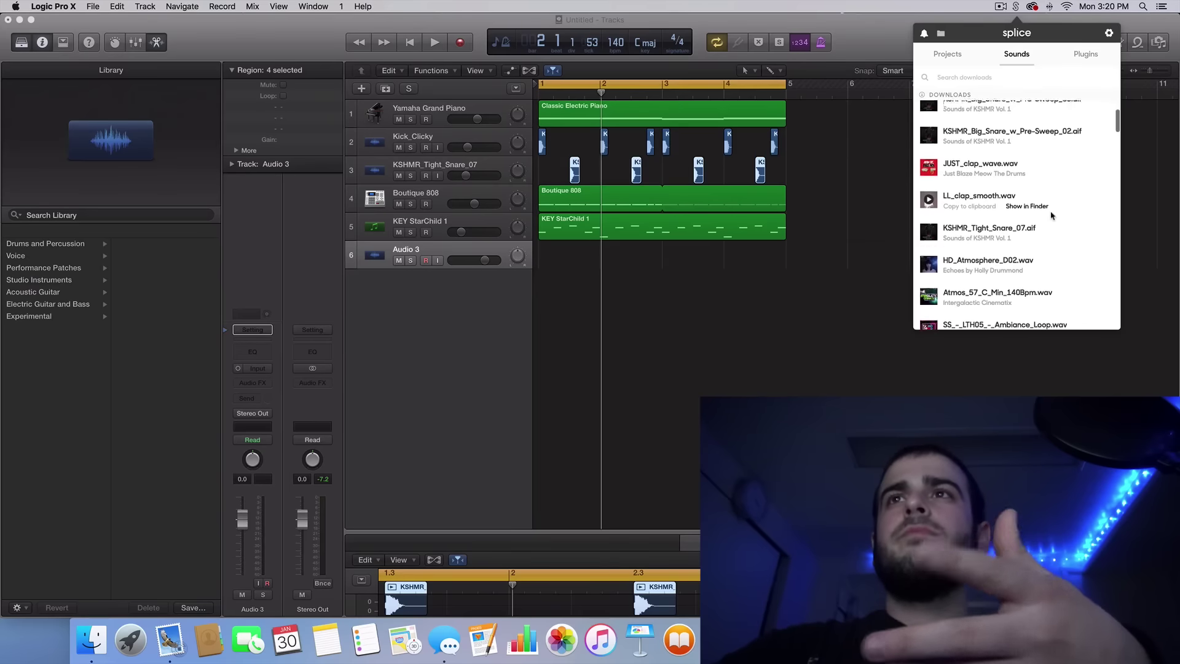
scroll(1045, 213, down, 1)
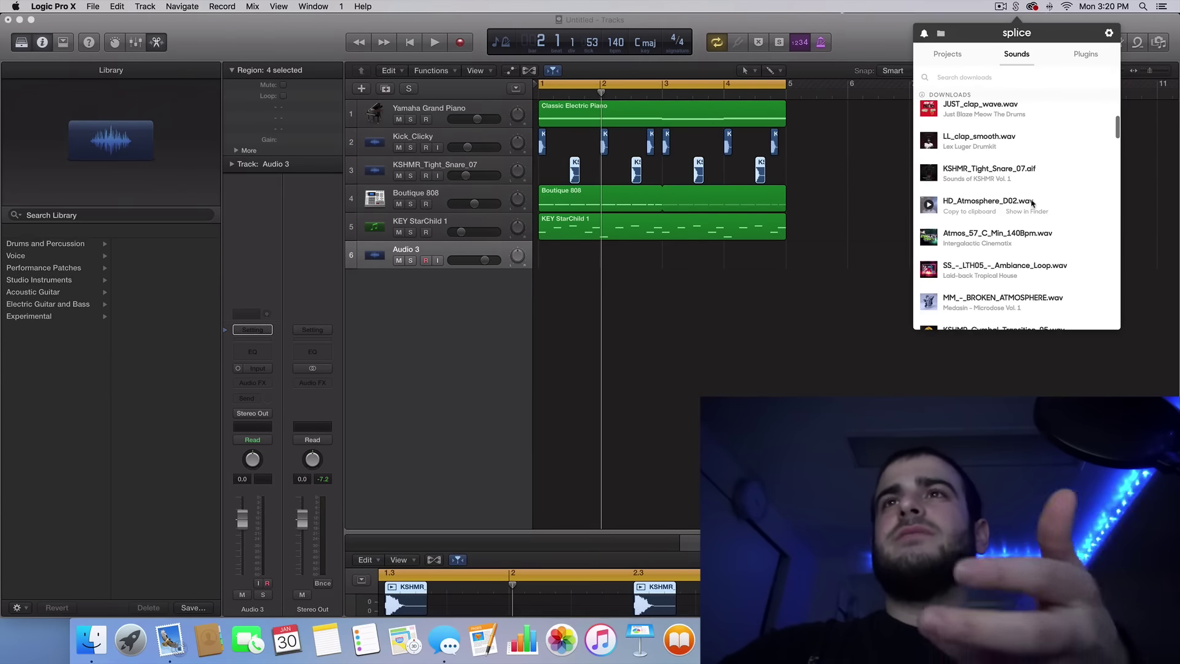
scroll(1032, 203, down, 1)
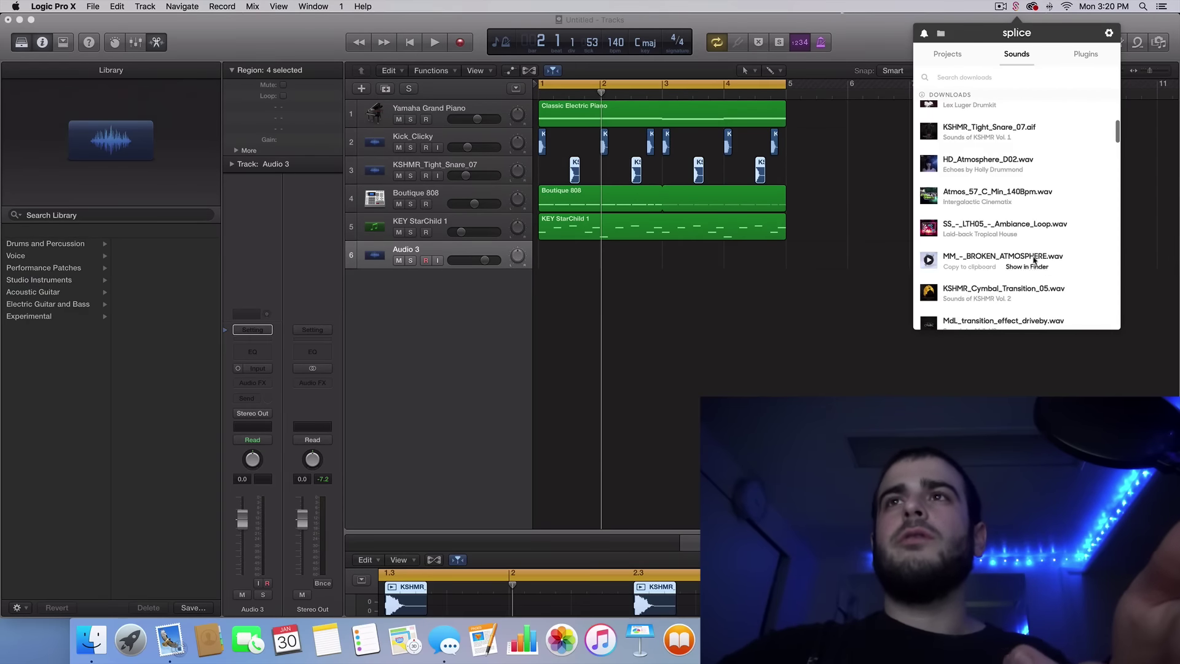
drag(1036, 254, 561, 269)
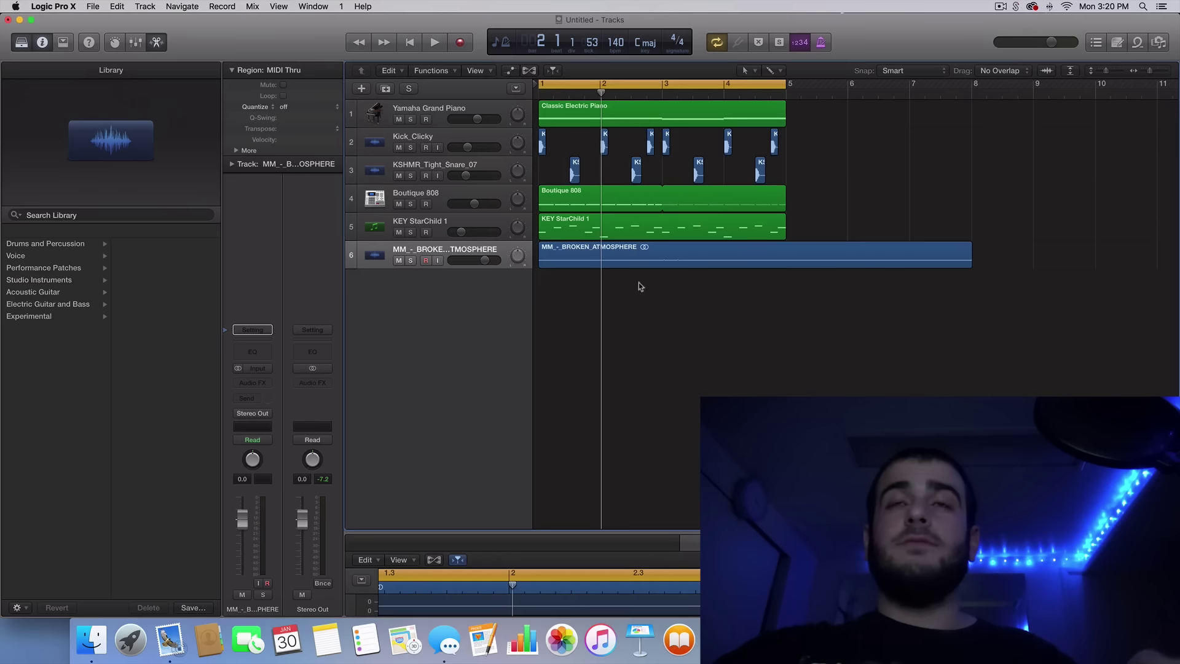
Trim the atmosphere region to end at bar 5 and set its track volume to -20.5 dB while playing the beat.
click(869, 263)
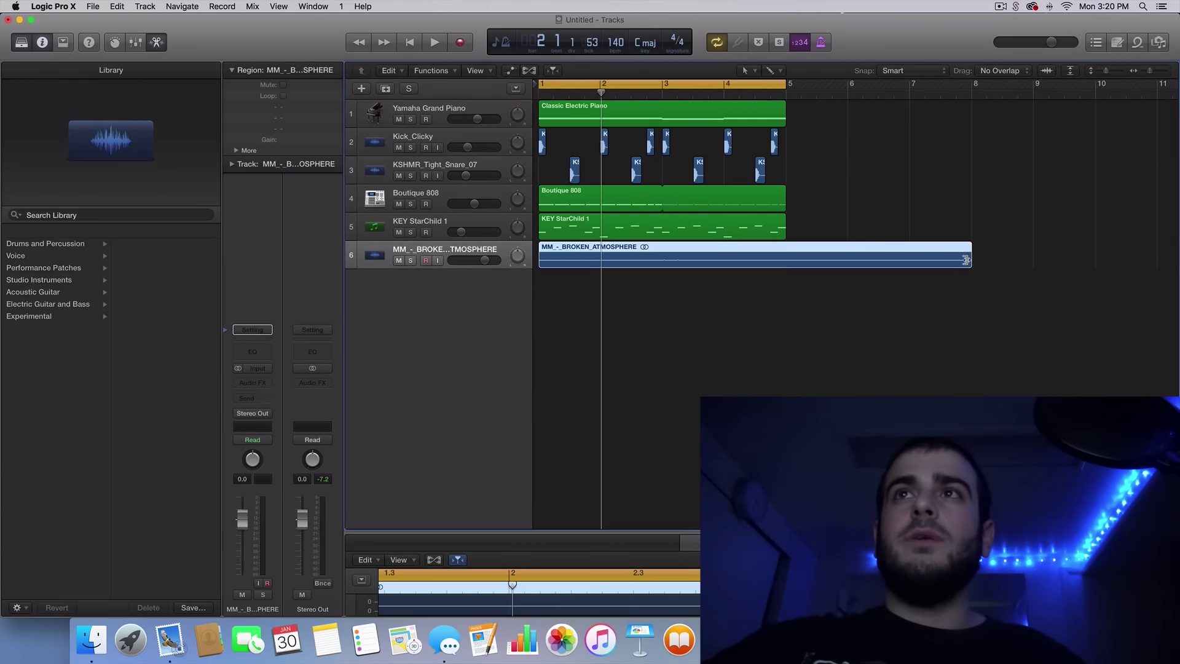
drag(916, 262, 786, 263)
drag(485, 260, 471, 260)
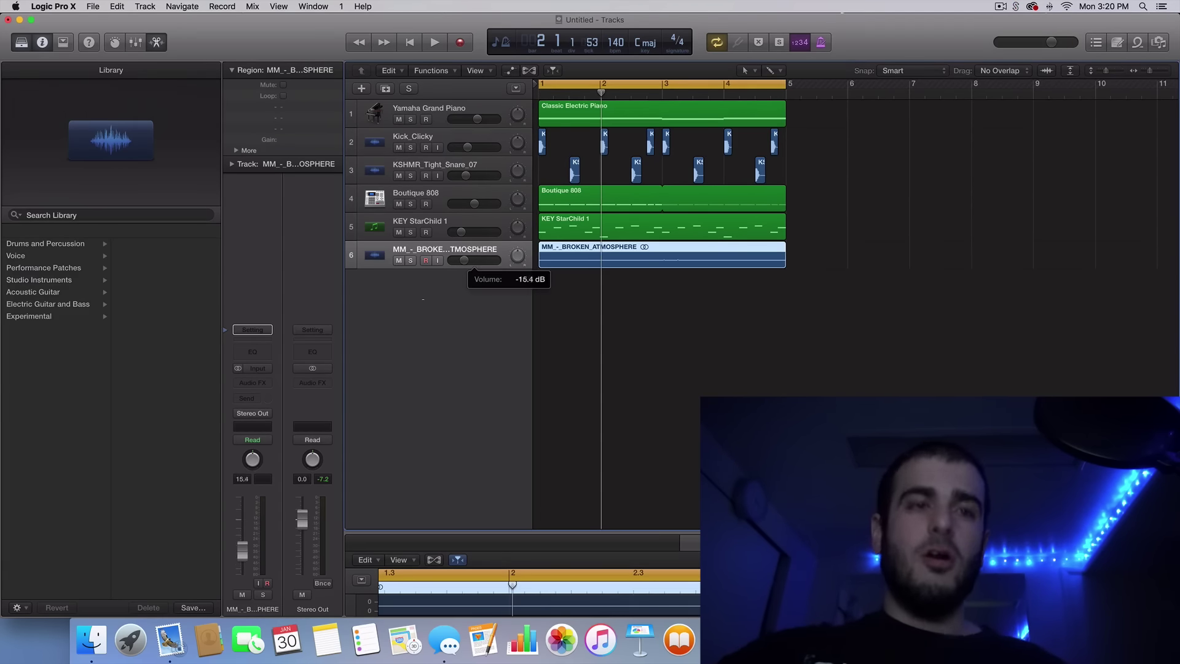
key(space)
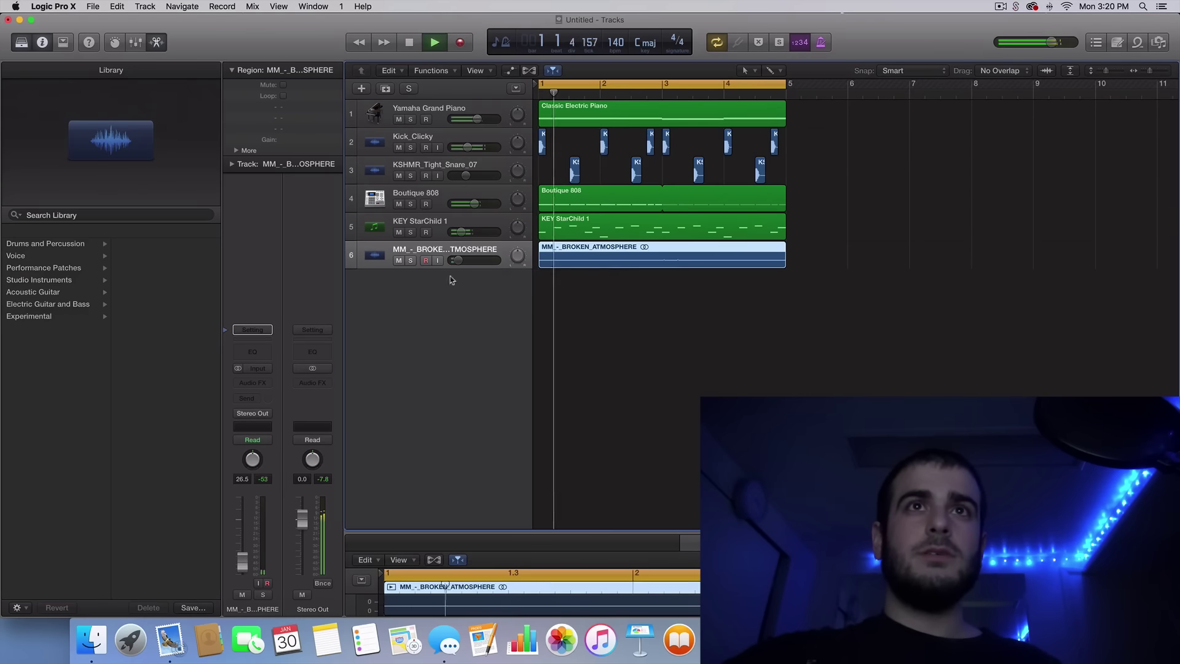
drag(458, 261, 461, 260)
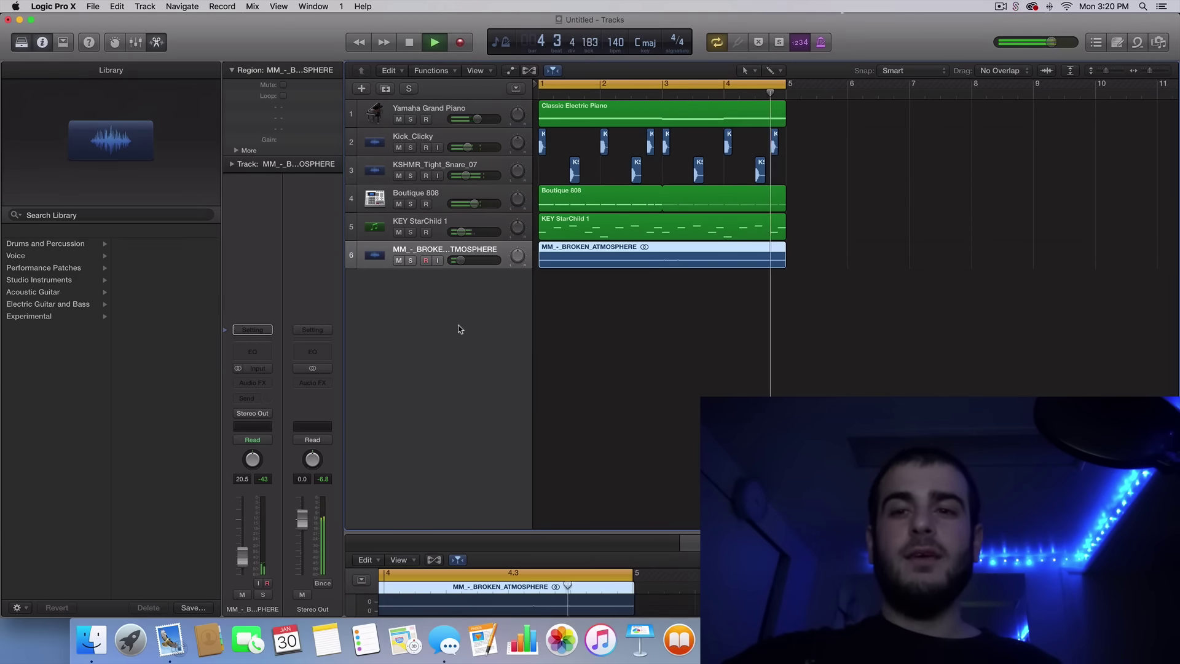
key(space)
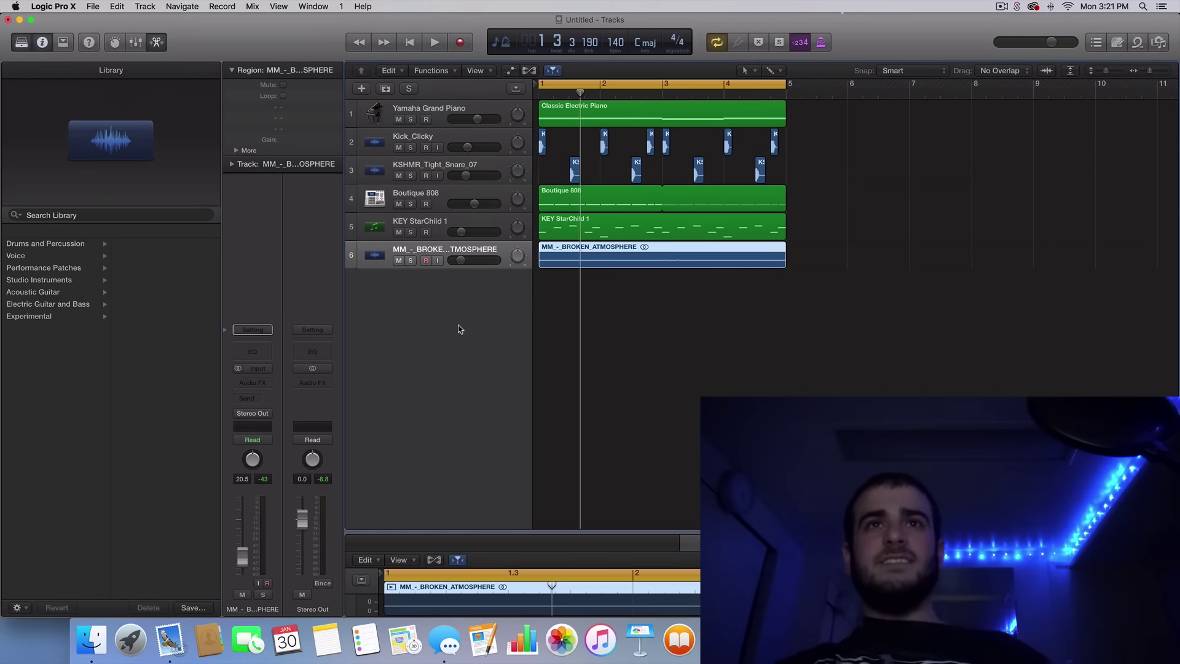
key(space)
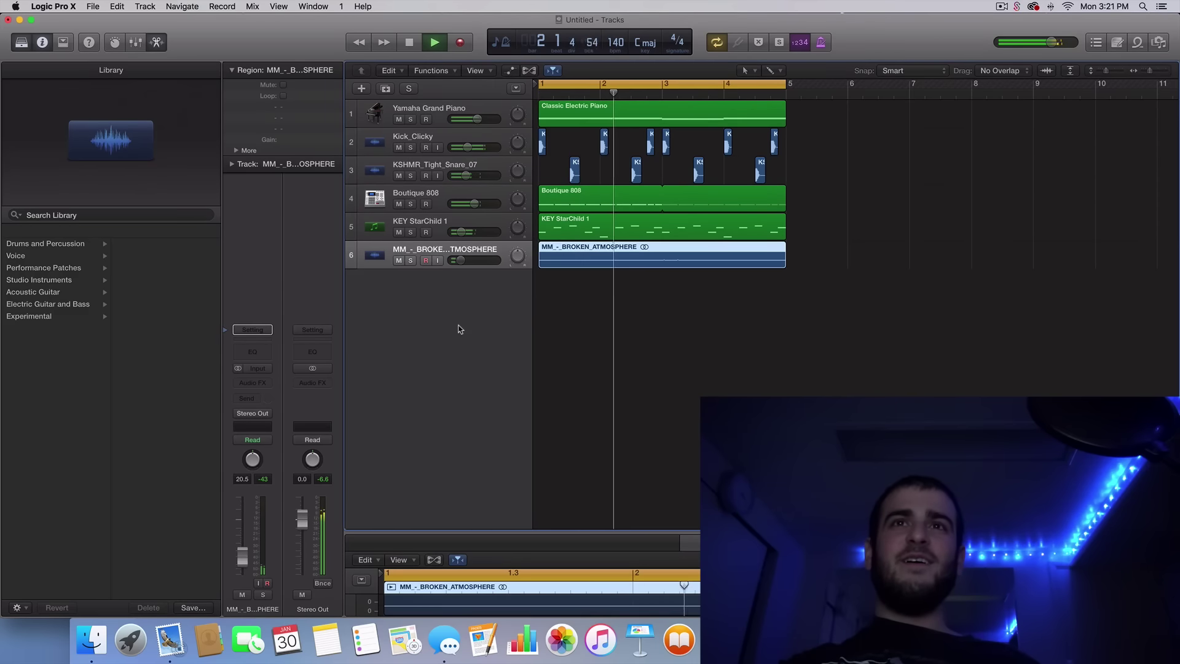
key(space)
Lower all D4 notes in the KEY StarChild 1 region to C4 and play the melody.
click(636, 234)
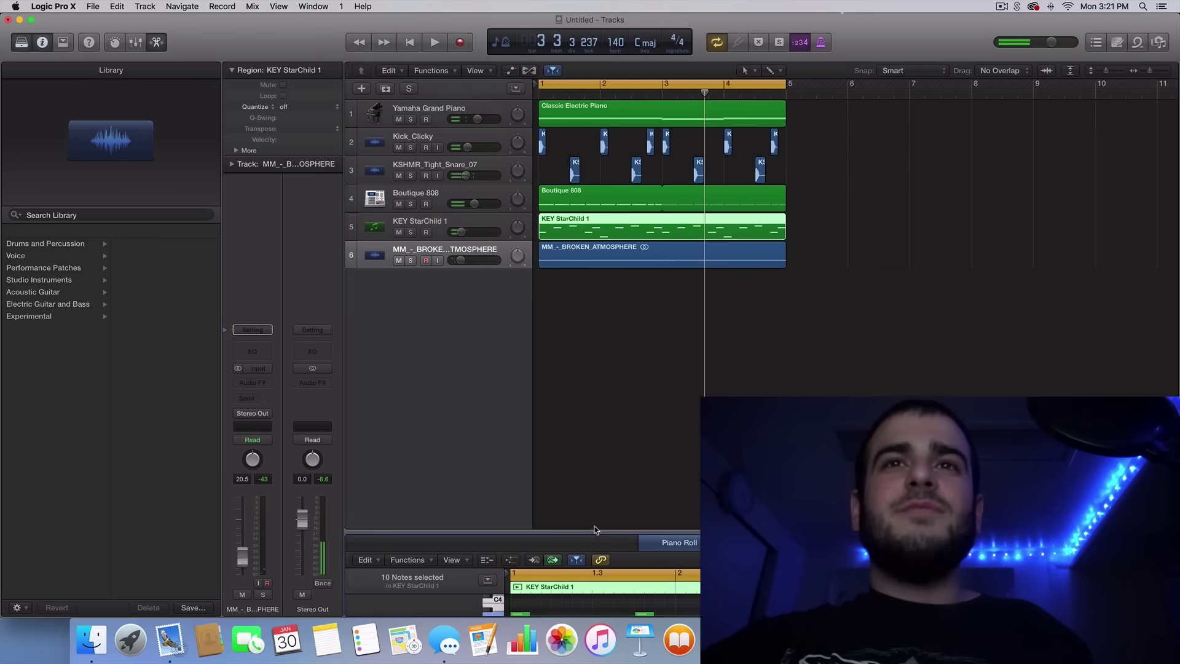
drag(594, 530, 594, 236)
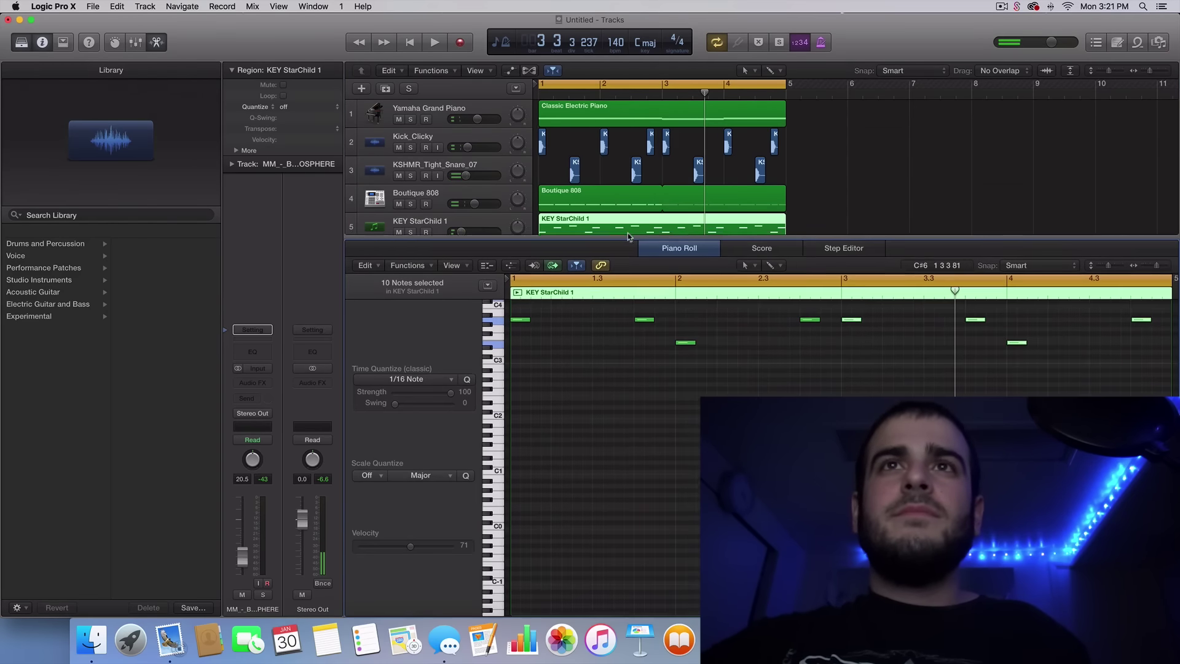
scroll(710, 374, down, 3)
scroll(799, 372, up, 3)
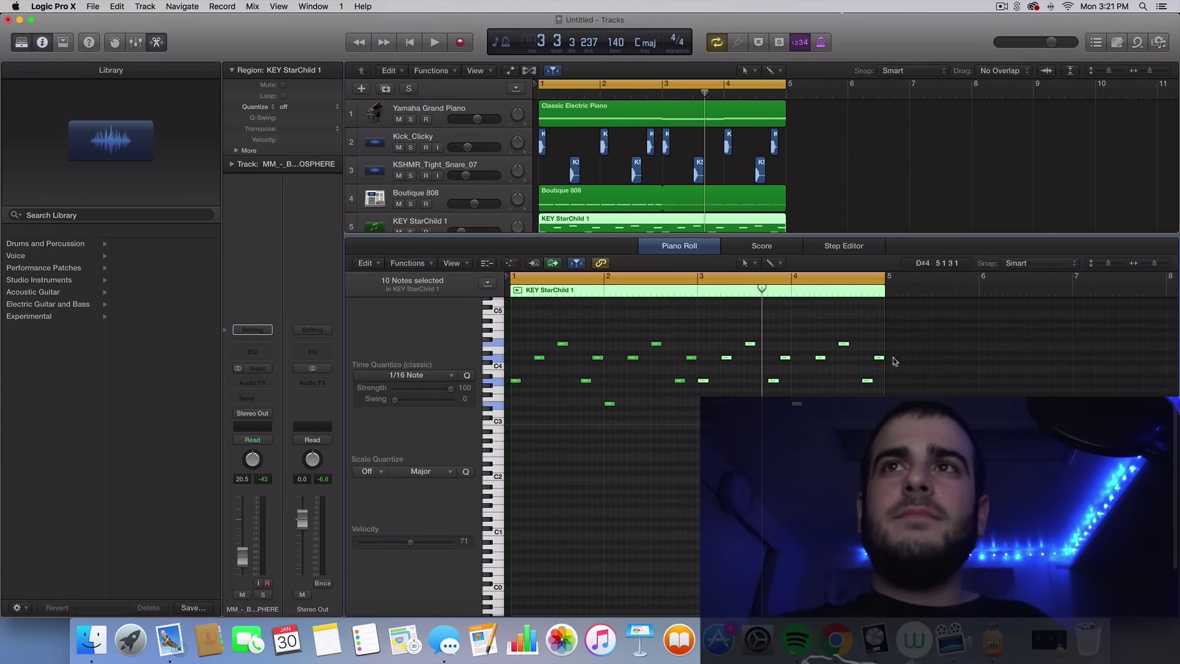
drag(883, 369, 547, 368)
key(space)
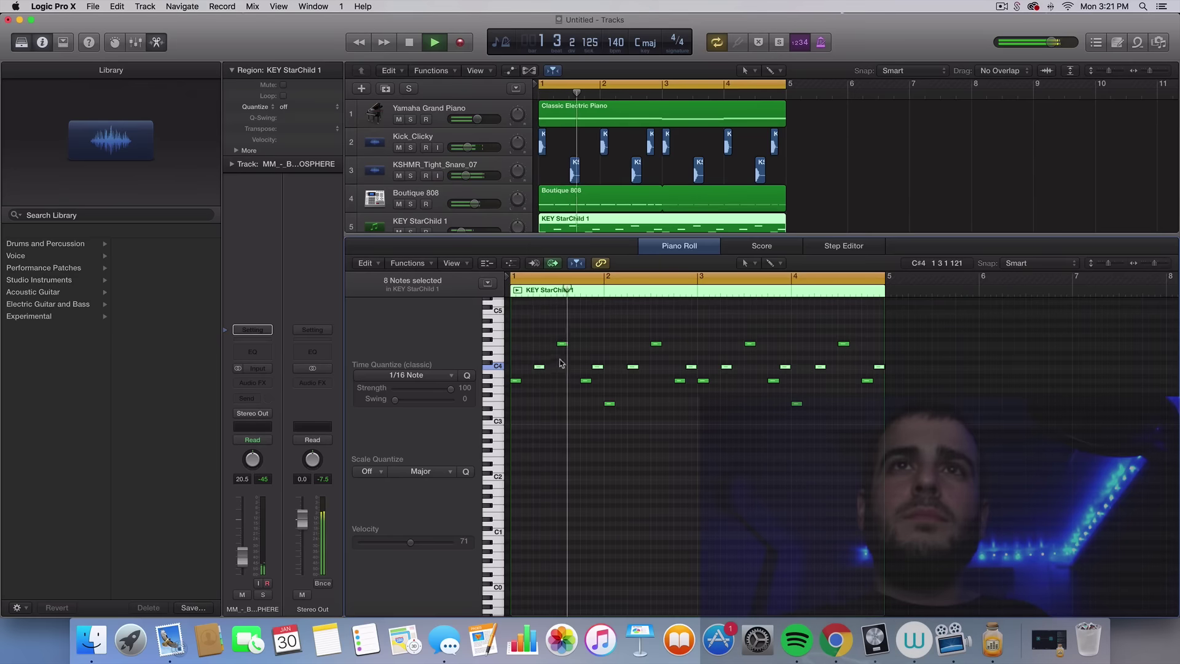
Lower the four F4 notes in the KEY StarChild 1 region to E4 and play the beat.
click(540, 340)
key(space)
drag(894, 342, 563, 351)
key(space)
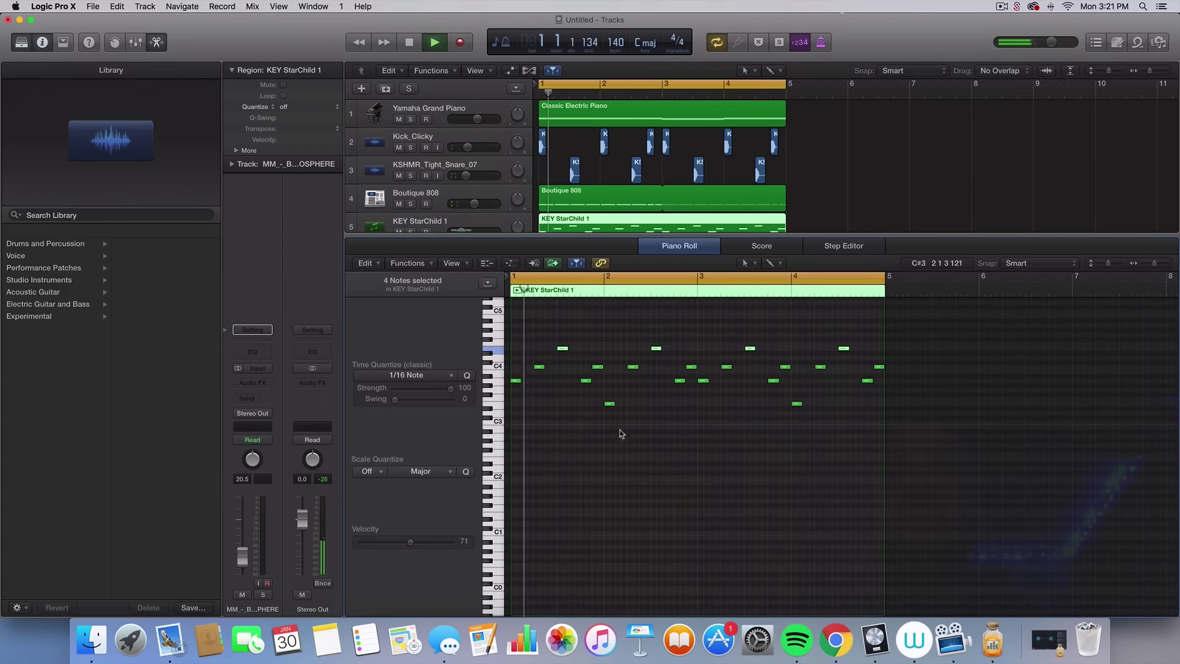